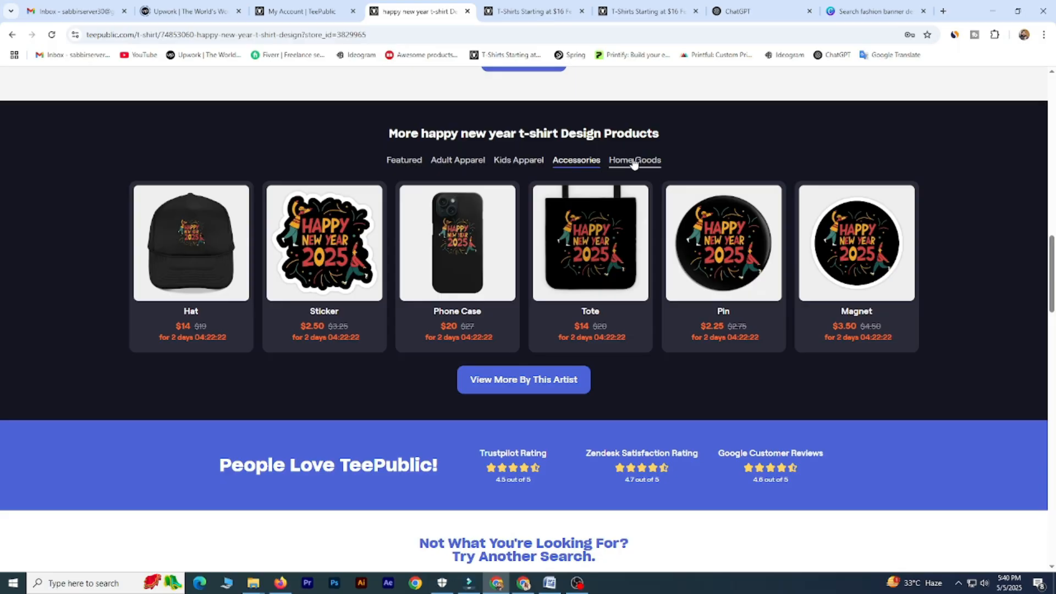
# - Open the Colorful Hummingbird T-Shirt Design product page and view both of its preview images
pyautogui.hotkey('alt', 'Left')
pyautogui.click(594, 379)
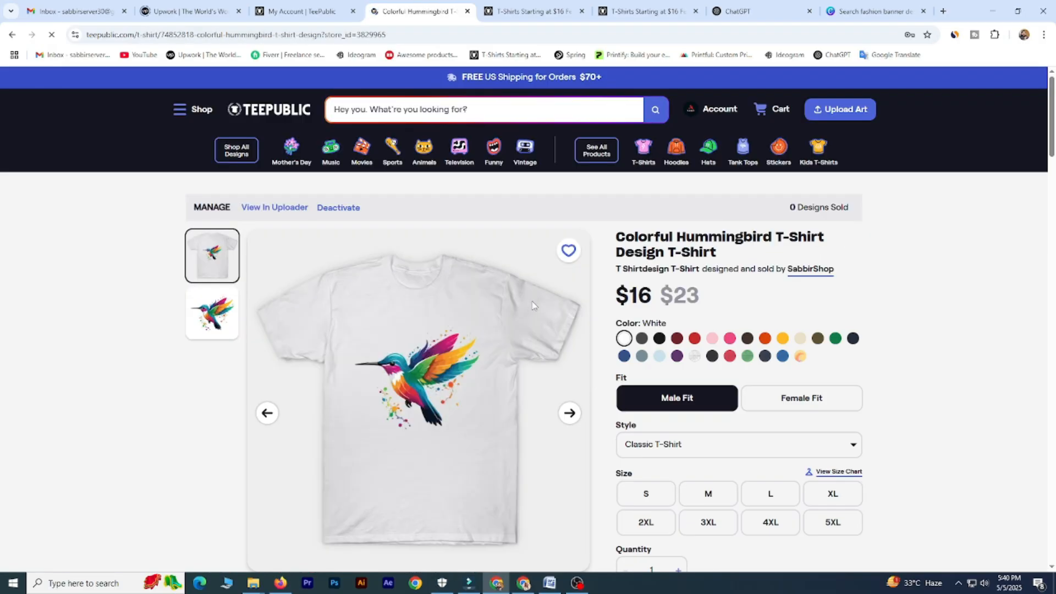
pyautogui.scroll(-1, 550, 330)
pyautogui.click(569, 358)
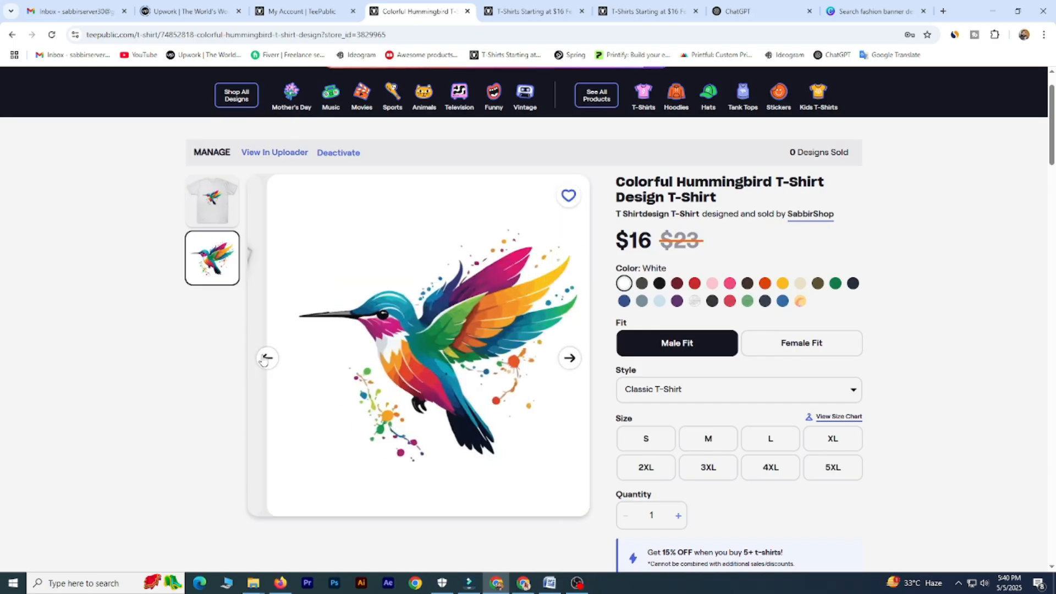
pyautogui.click(267, 357)
# - Browse the hummingbird design's adult apparel, accessories, home goods and featured products
pyautogui.scroll(-12, 341, 338)
pyautogui.scroll(-5, 448, 291)
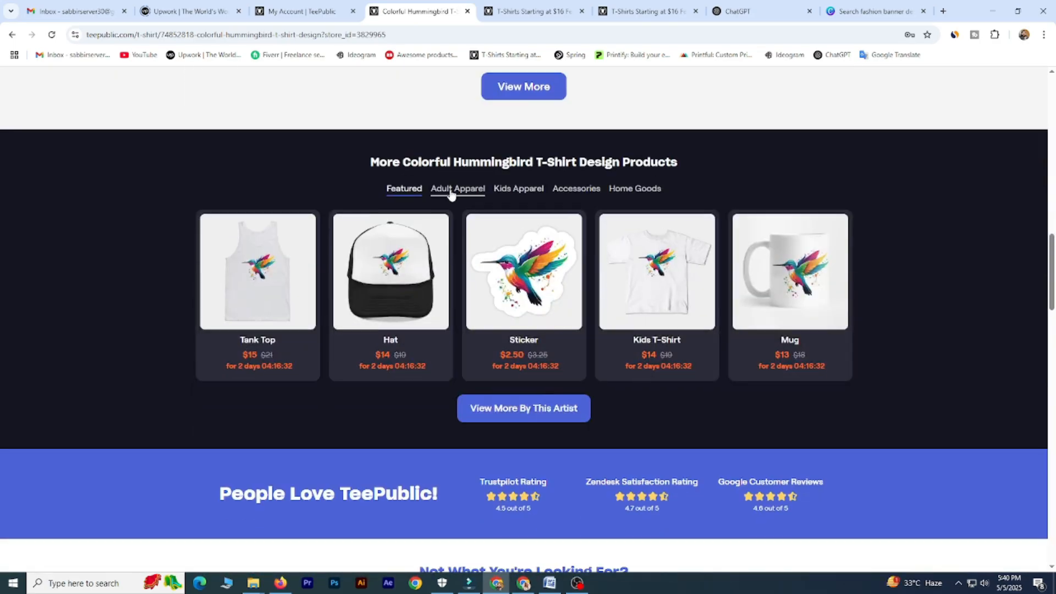
pyautogui.click(456, 190)
pyautogui.click(567, 189)
pyautogui.click(629, 190)
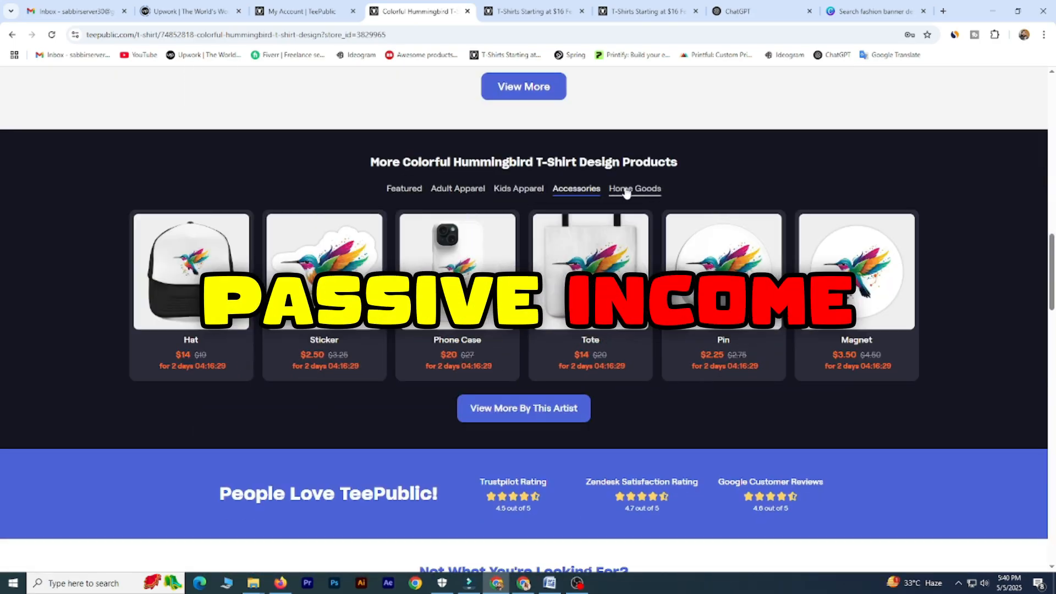
pyautogui.click(397, 192)
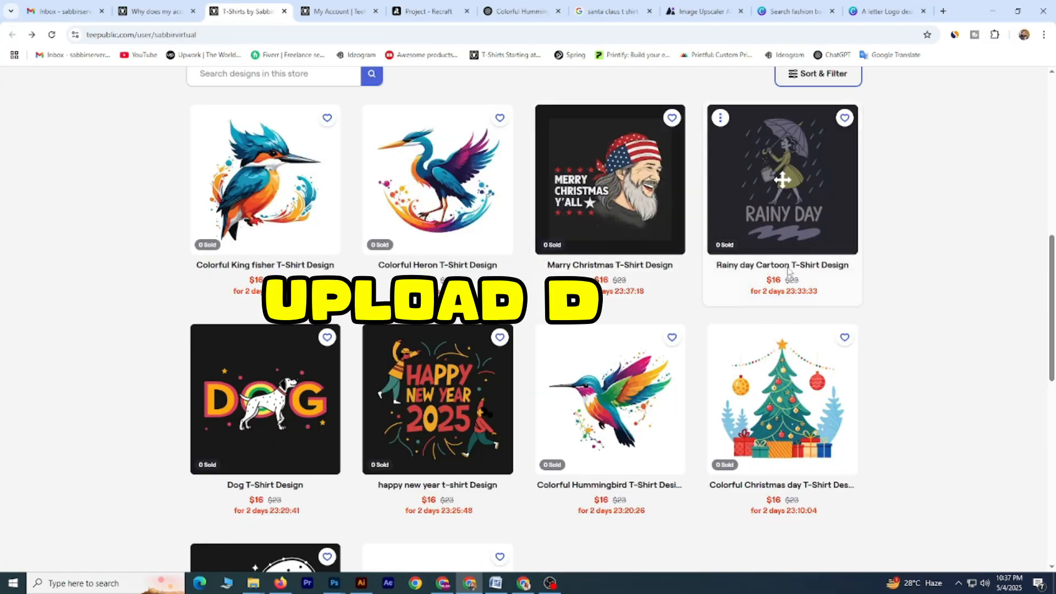
pyautogui.scroll(1, 721, 345)
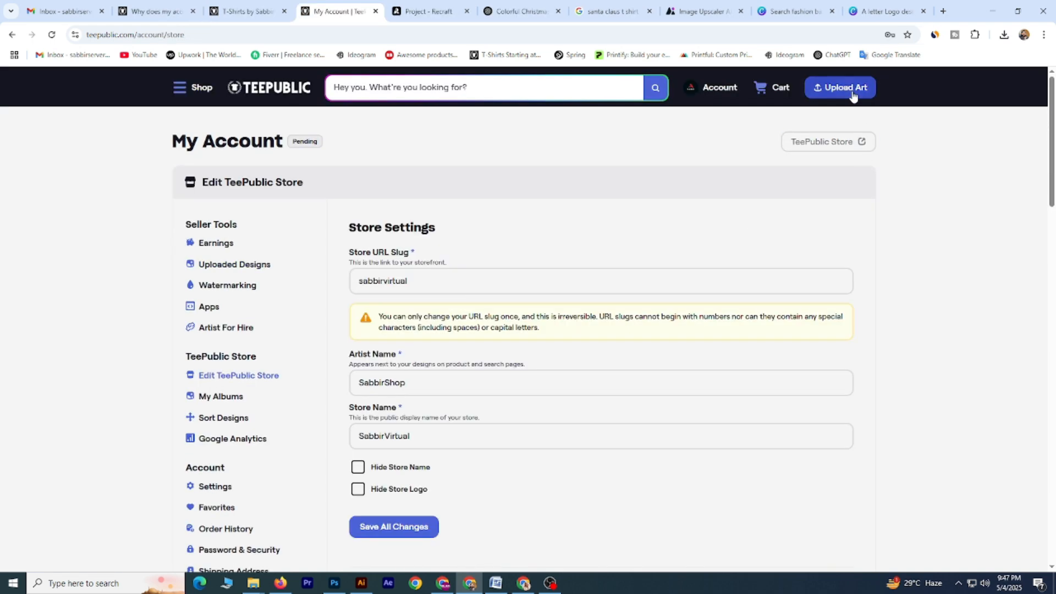
# - Start a new art upload with the Hummingbird (2) image from the T-shirt Design 2 folder
pyautogui.click(852, 91)
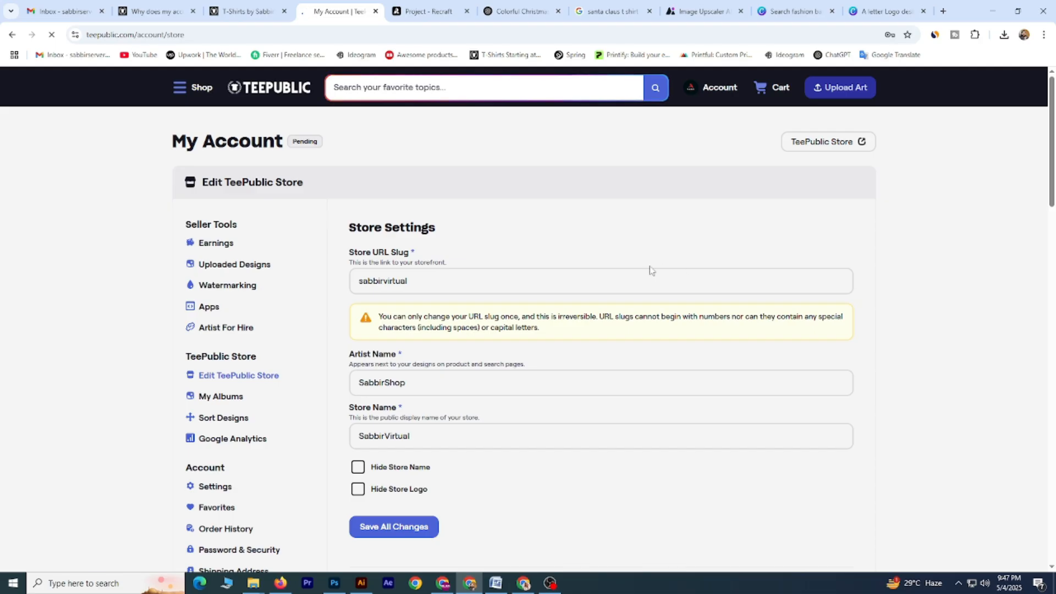
pyautogui.click(513, 288)
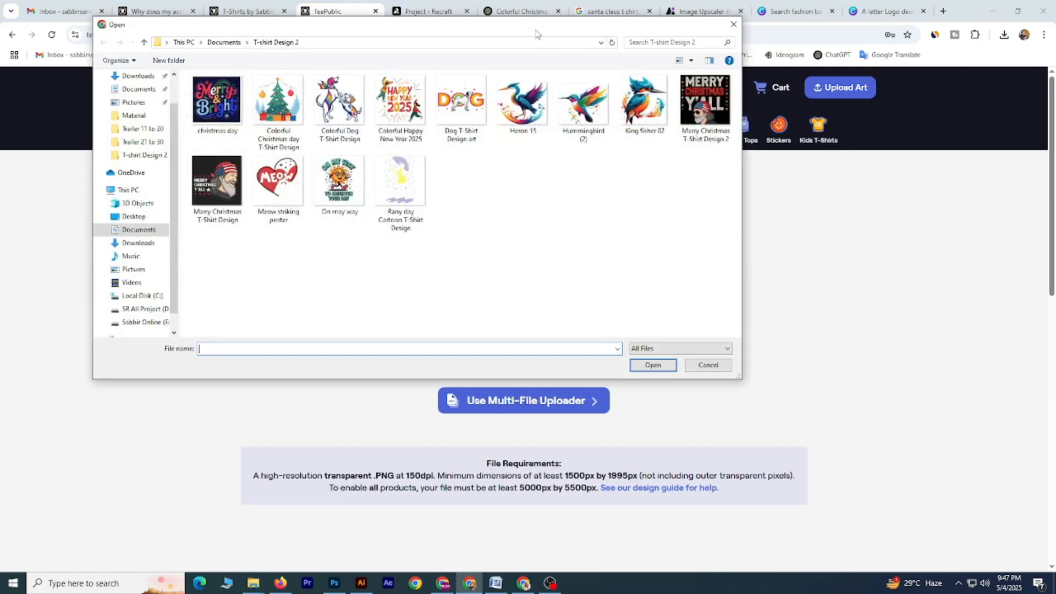
pyautogui.doubleClick(663, 127)
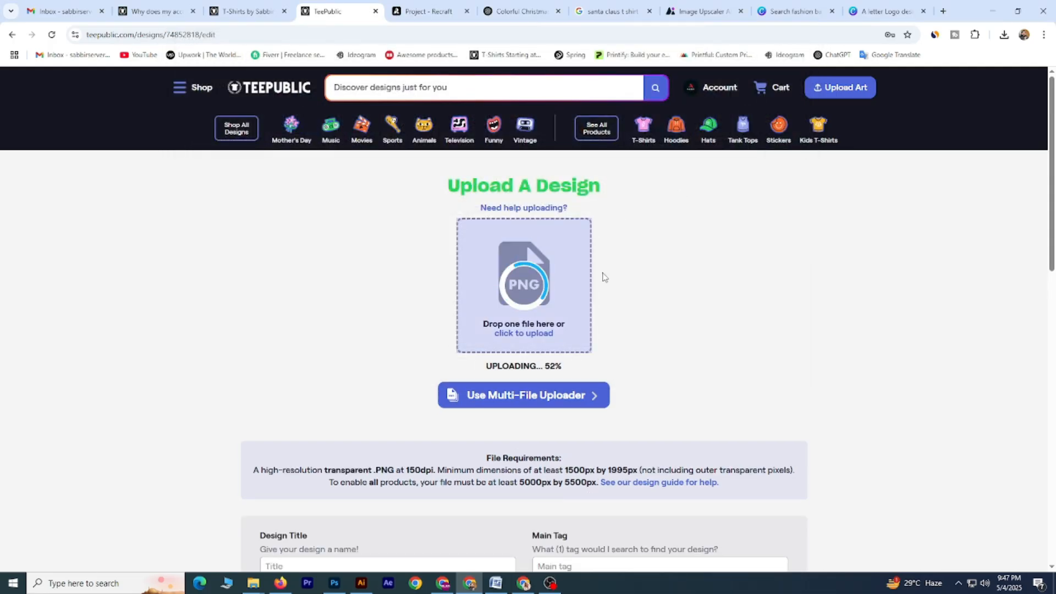
pyautogui.moveTo(250, 589)
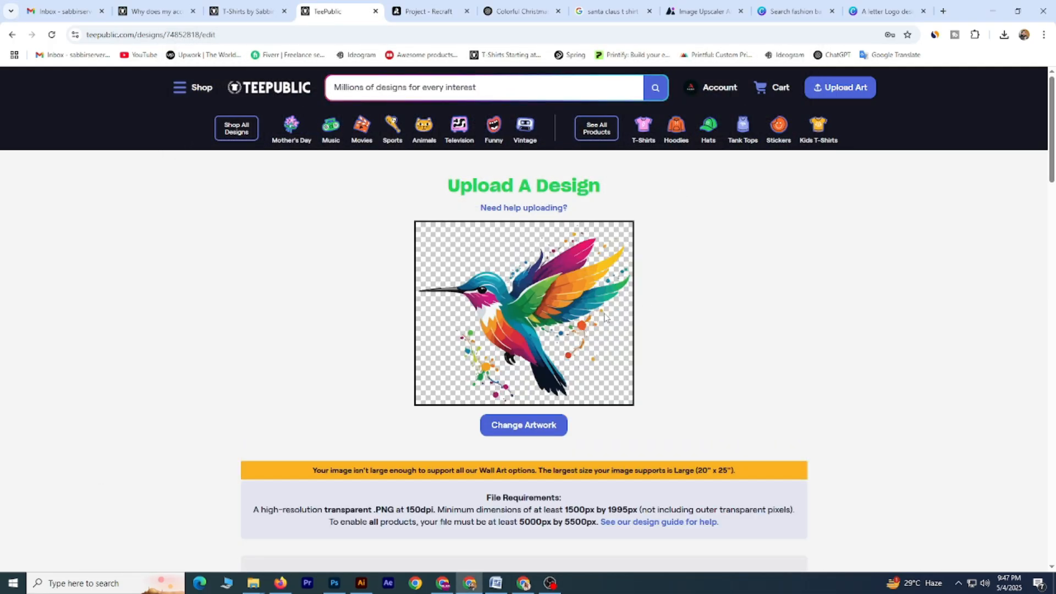
# - Title the design "Colorful Hummingbird T-Shirt Design" and copy that title
pyautogui.scroll(-2, 550, 291)
pyautogui.scroll(-2, 550, 291)
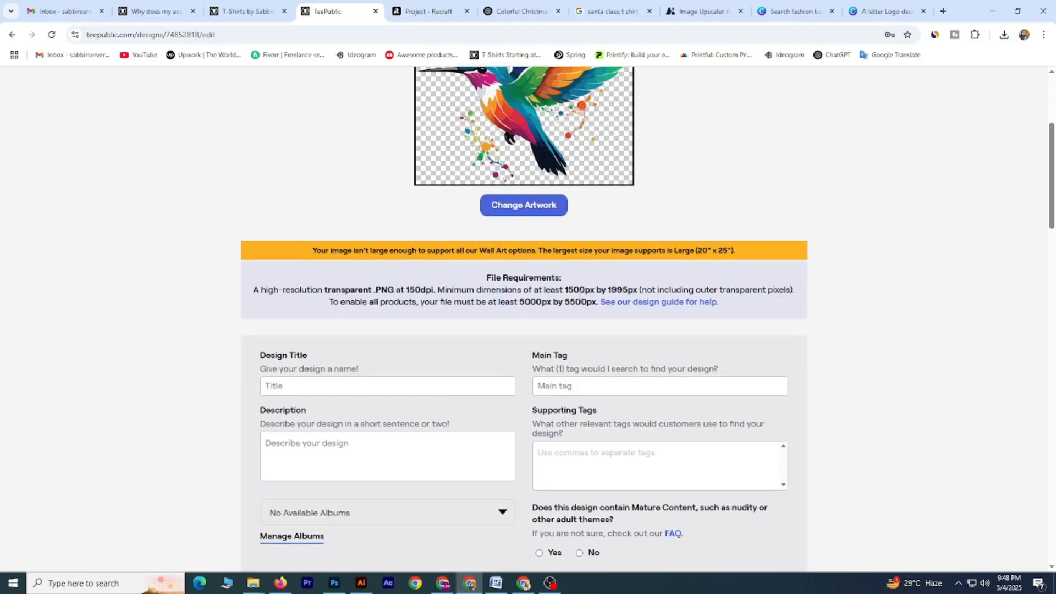
pyautogui.click(440, 390)
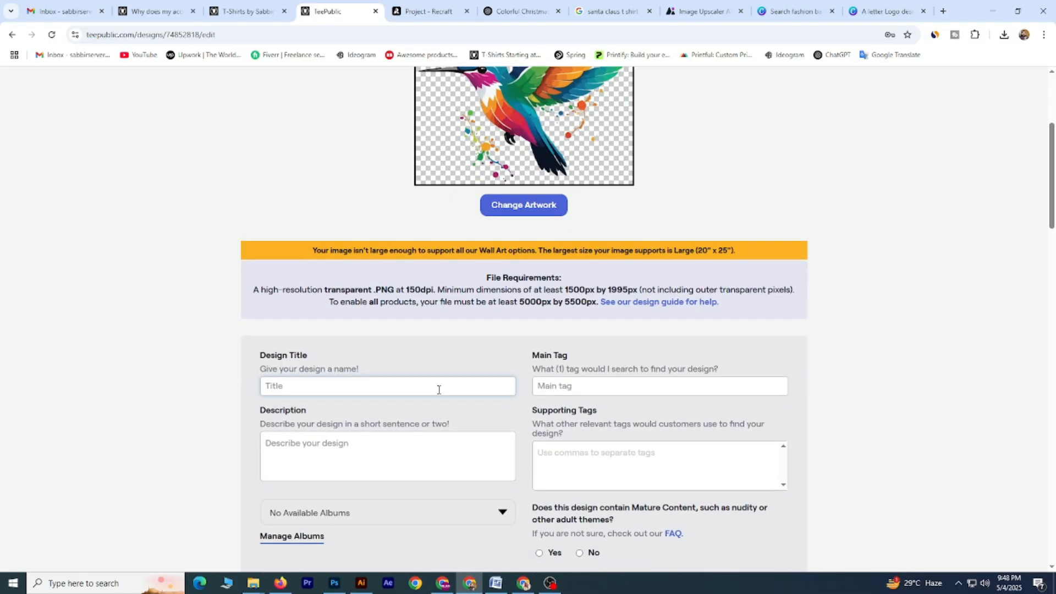
pyautogui.write('Colorful Hummingbird')
pyautogui.write('T-Shir')
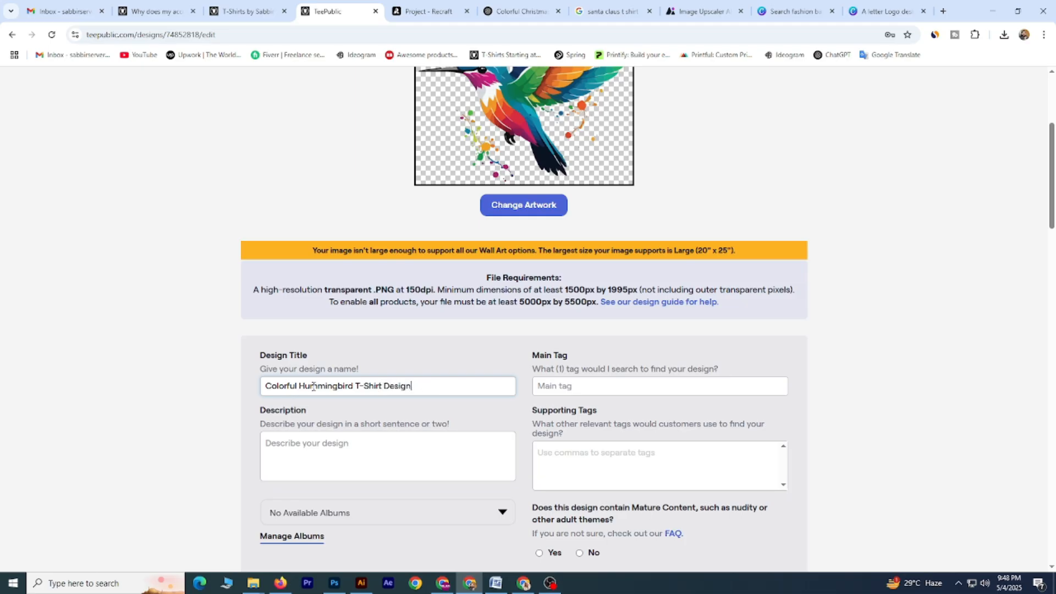
pyautogui.moveTo(415, 385); pyautogui.dragTo(240, 388)
pyautogui.hotkey('ctrl', 'c')
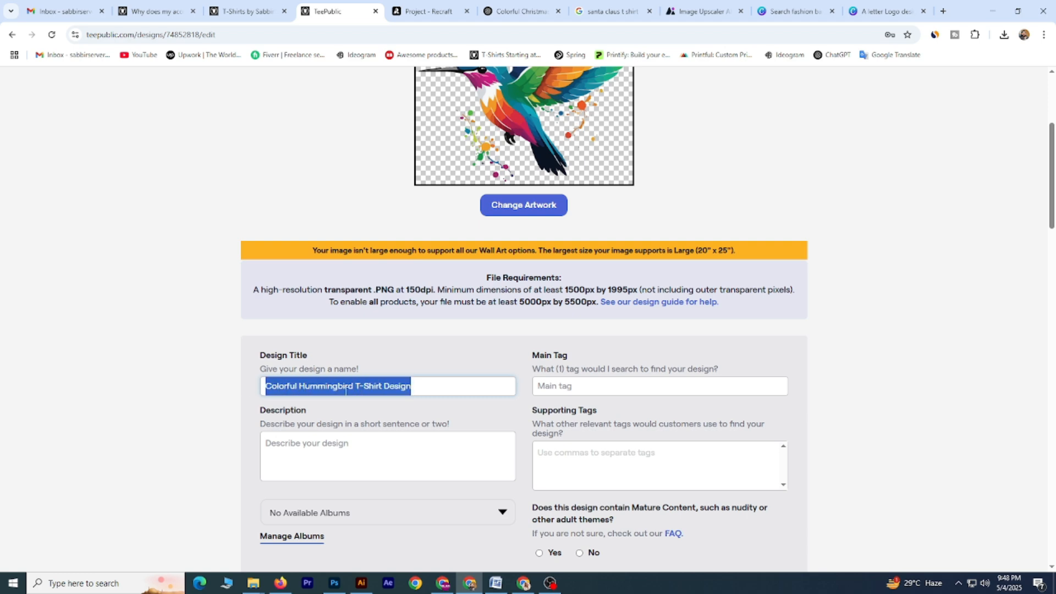
# - Set the design's main tag to the suggested "t shirtdesign"
pyautogui.click(585, 388)
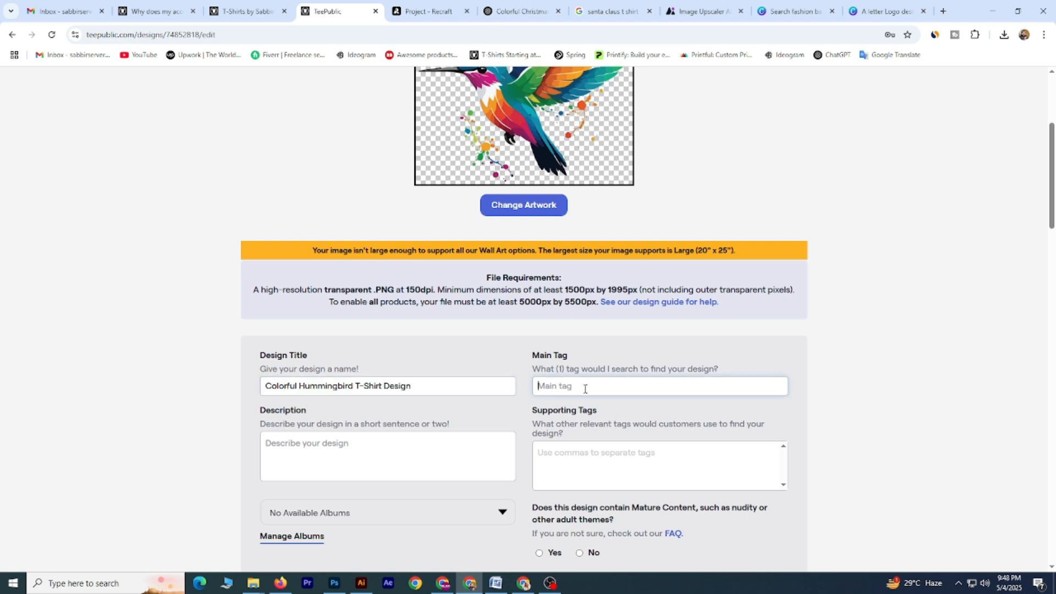
pyautogui.write('T-shirt')
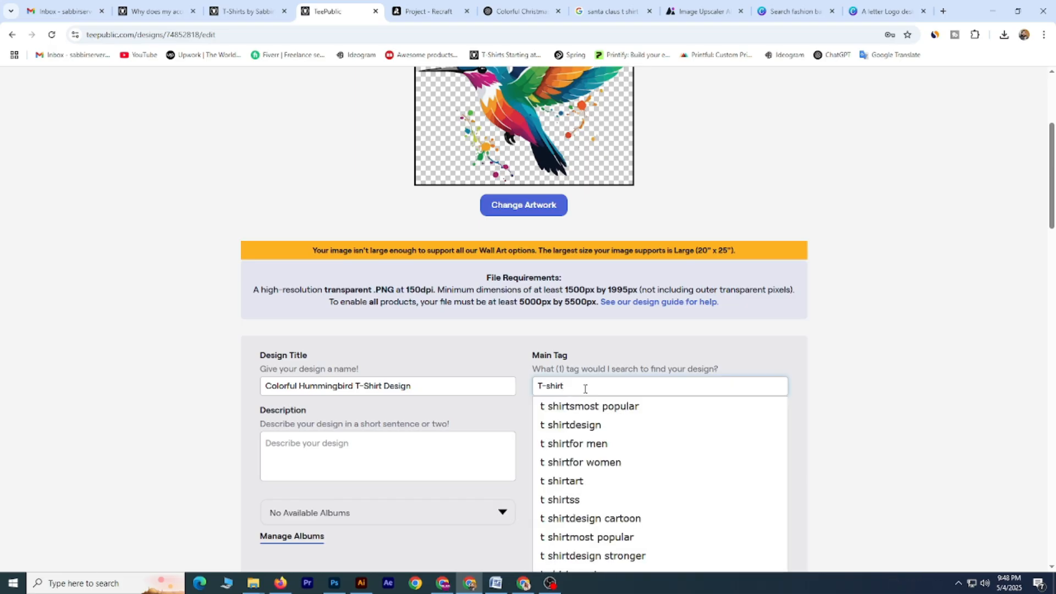
pyautogui.click(591, 426)
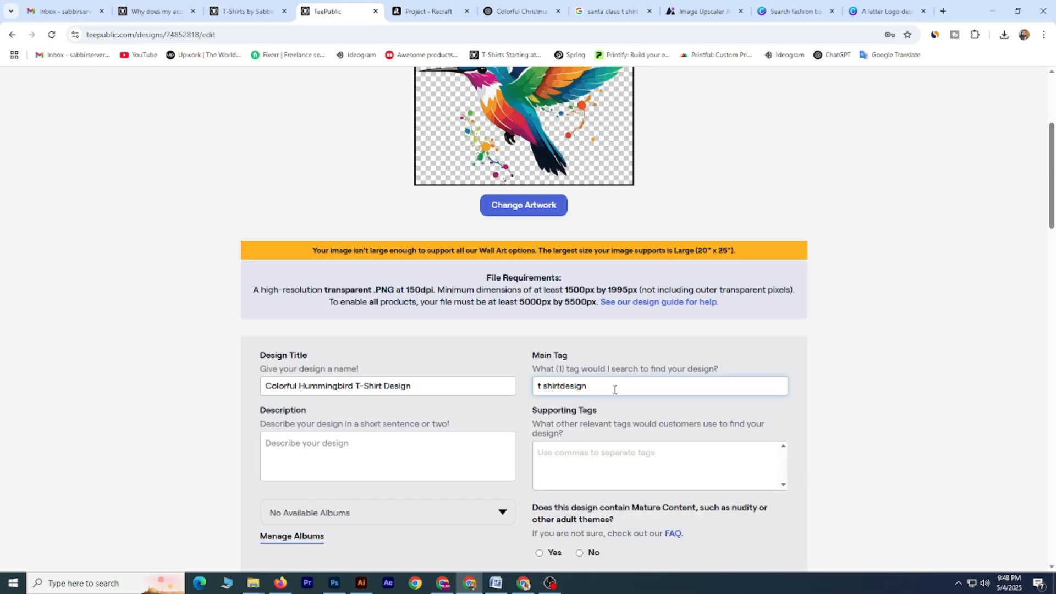
pyautogui.click(430, 445)
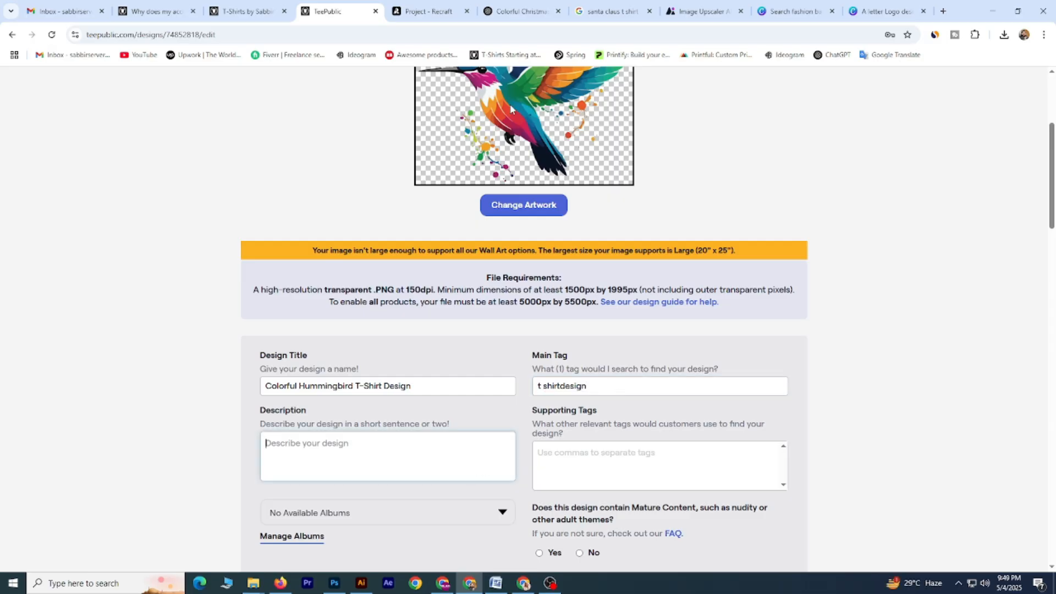
pyautogui.moveTo(532, 357); pyautogui.dragTo(593, 359)
pyautogui.click(593, 359)
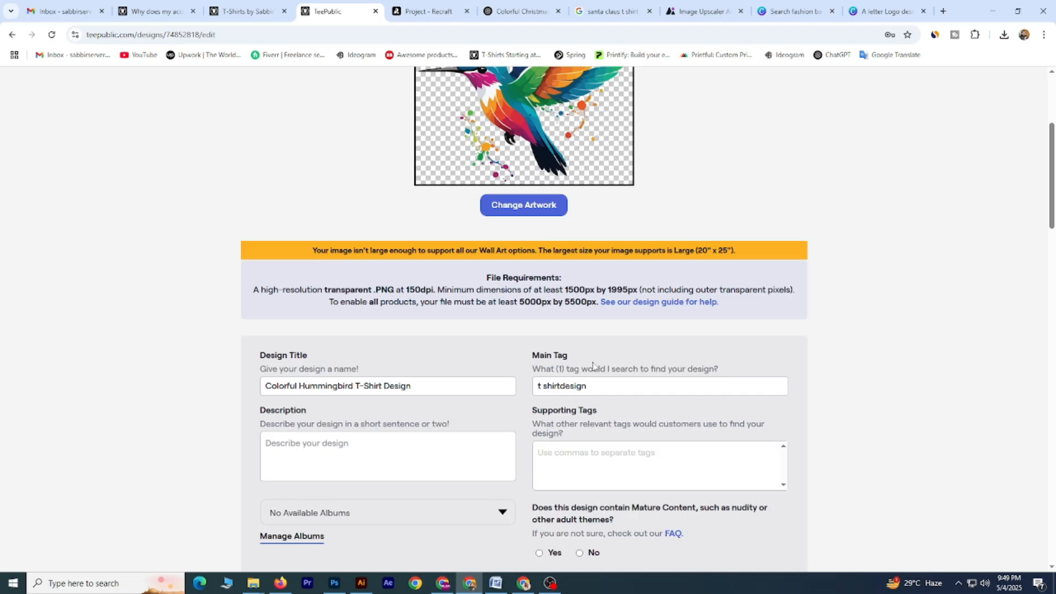
# - Switch to ChatGPT and submit in a new chat: Create a description this title "Colorful Hummingbird T-Shirt Design" For TeePublic POD marketplace
pyautogui.click(520, 12)
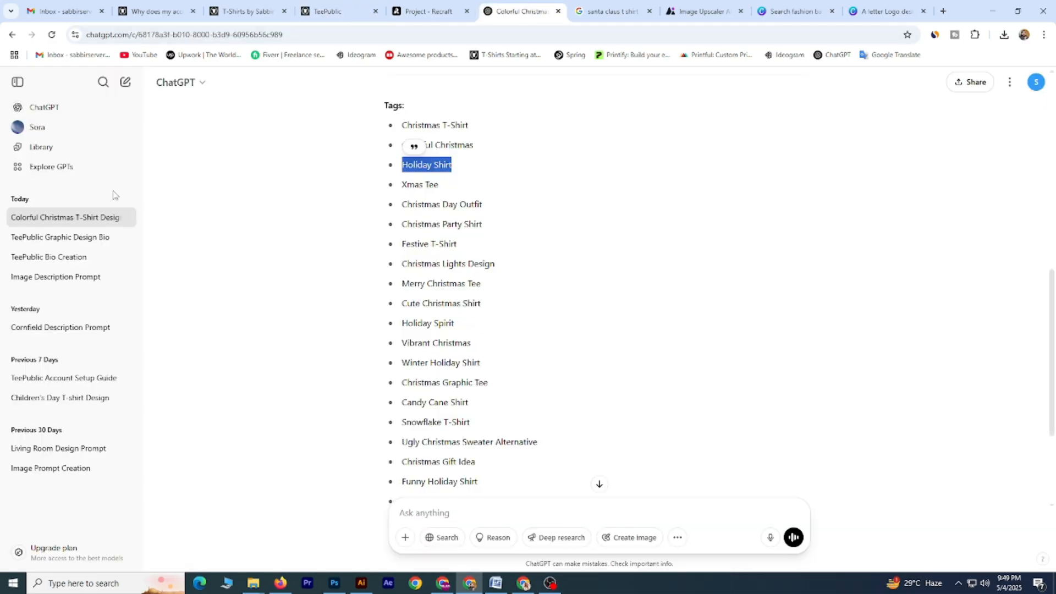
pyautogui.click(55, 112)
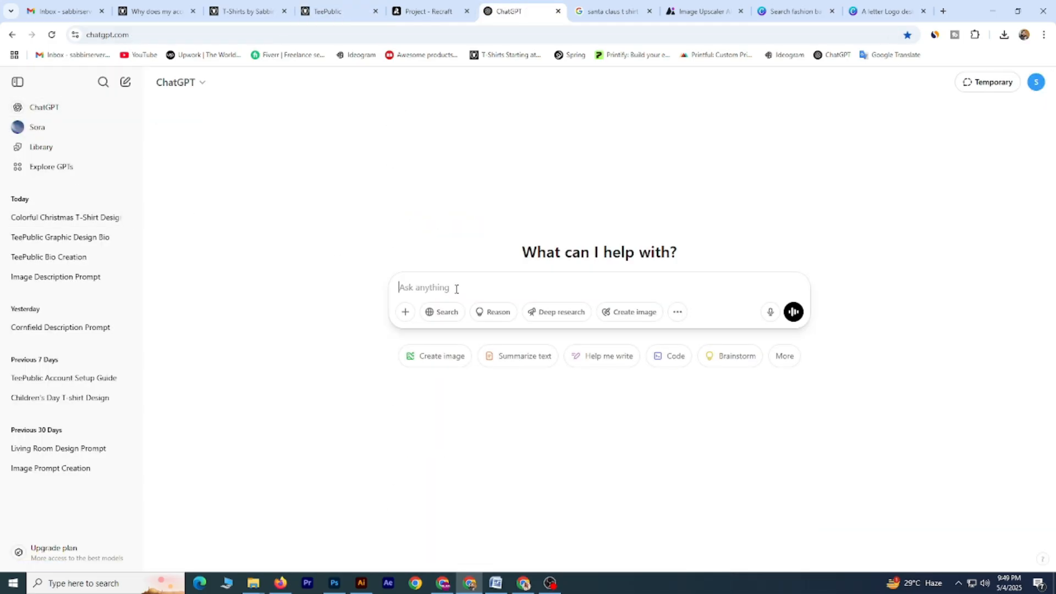
pyautogui.write('Create a')
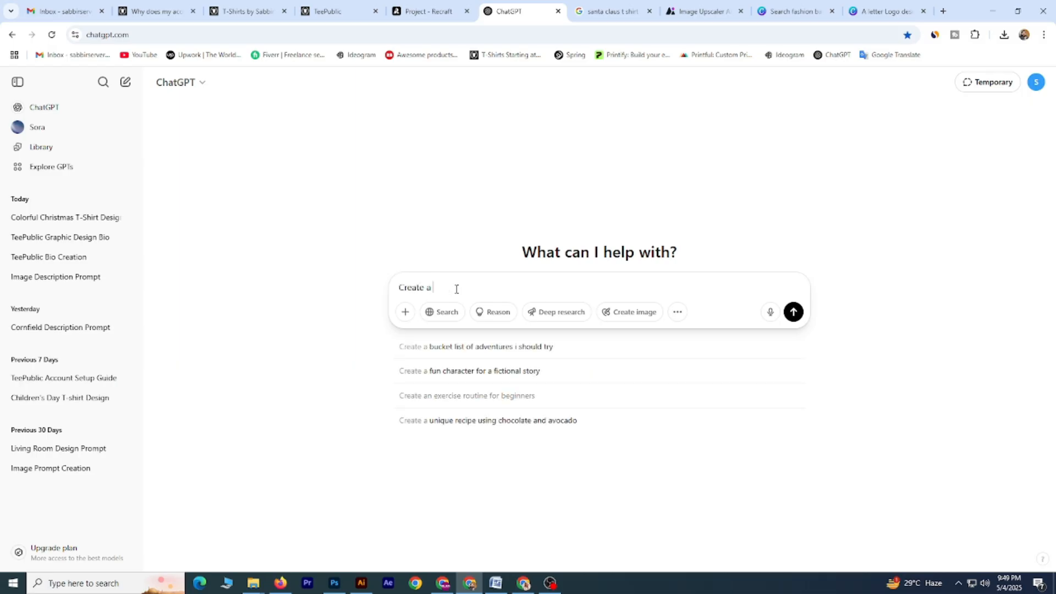
pyautogui.write(' descriptio')
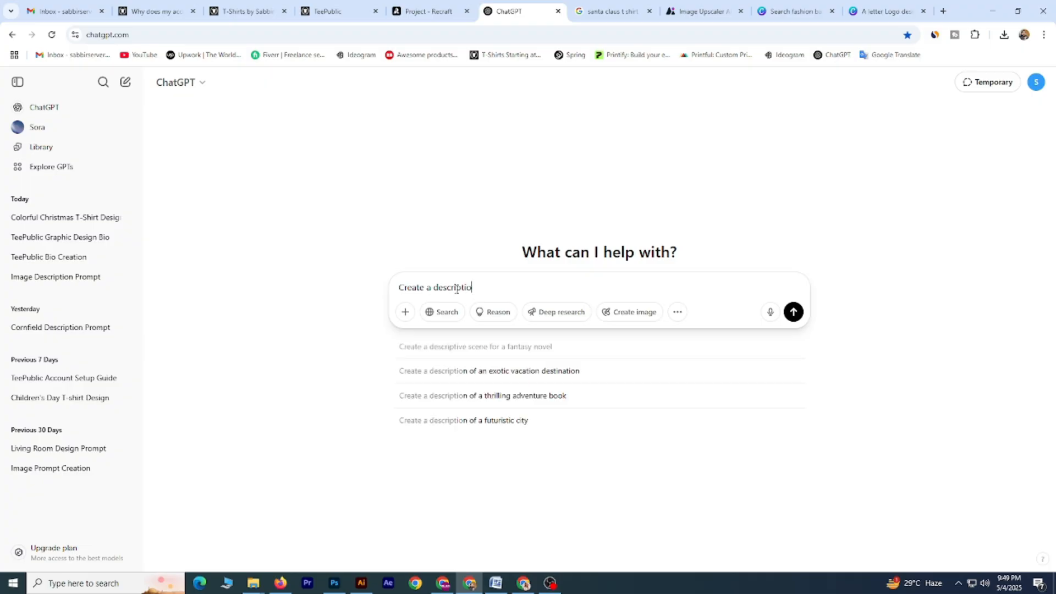
pyautogui.write('n this')
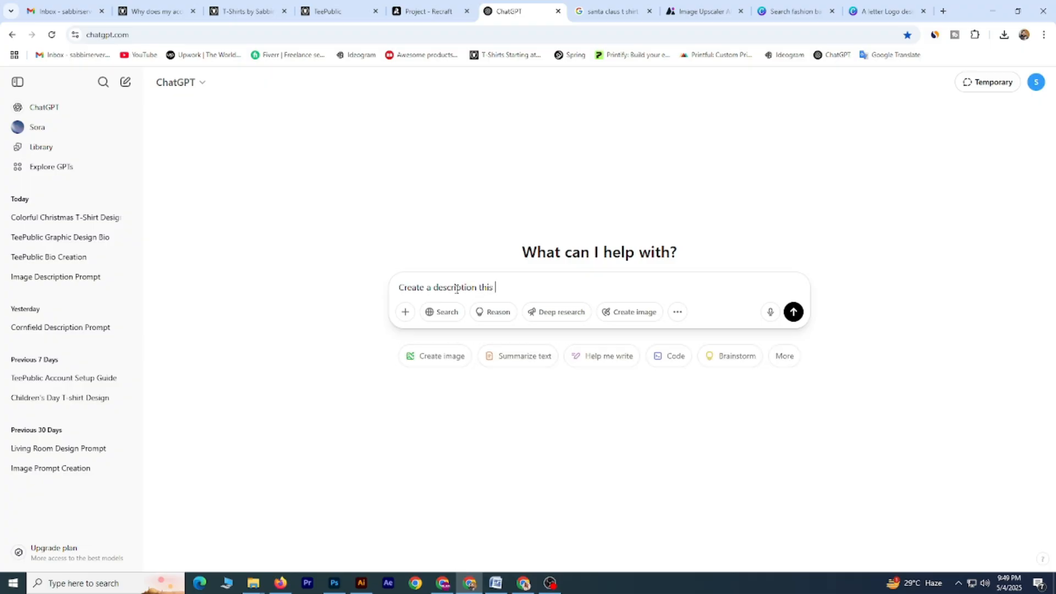
pyautogui.write(' title "')
pyautogui.hotkey('ctrl', 'v')
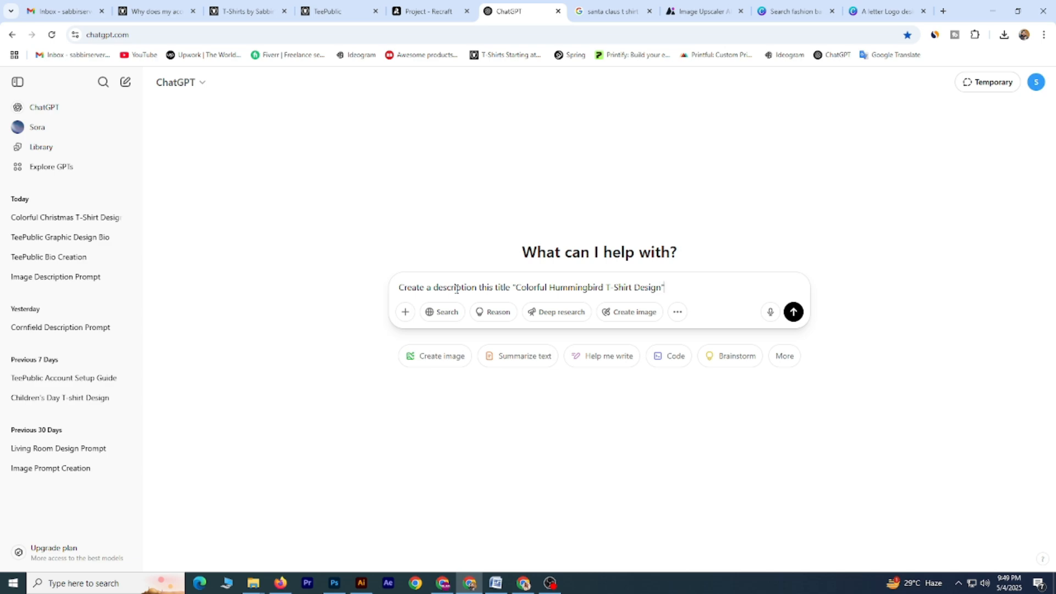
pyautogui.write('" For TeePublic POD marketplace')
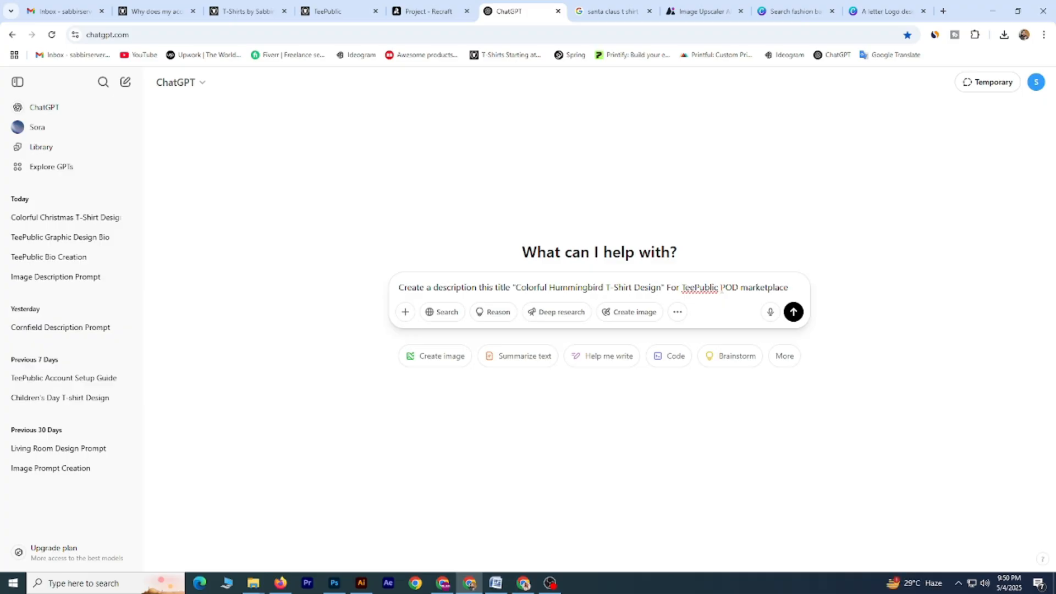
pyautogui.click(793, 312)
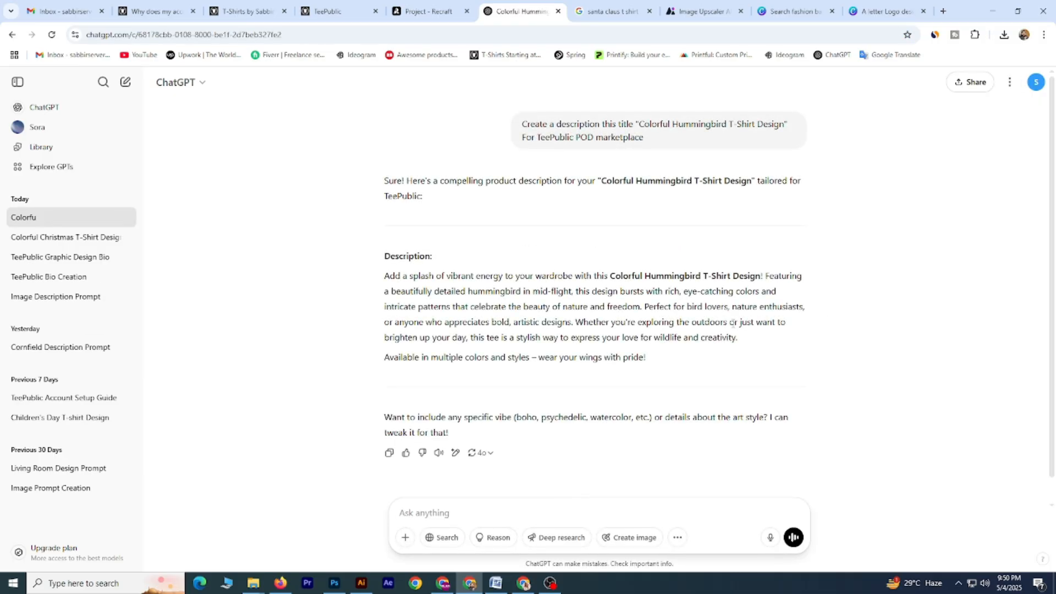
# - Copy the main paragraph of the generated description from ChatGPT into the TeePublic design's Description field
pyautogui.moveTo(389, 275); pyautogui.dragTo(495, 307)
pyautogui.click(495, 307)
pyautogui.moveTo(385, 280); pyautogui.dragTo(750, 341)
pyautogui.click(346, 4)
pyautogui.click(403, 448)
pyautogui.hotkey('ctrl', 'v')
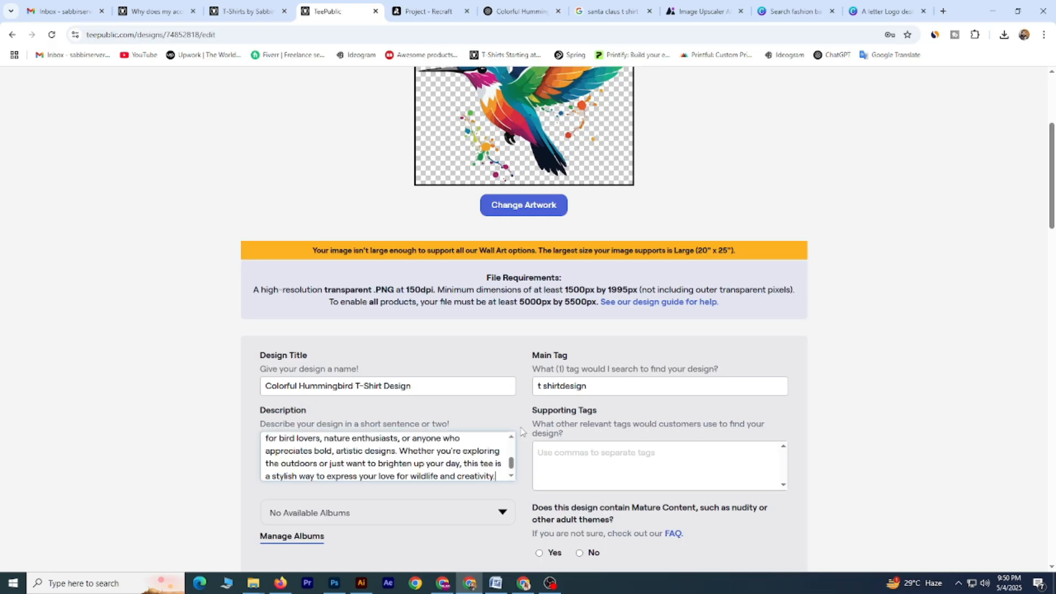
# - Add the supporting tags "t shirtfor men", "t shirtfor women", "t shirtsmost popular", "best seller" and "hummingbird"
pyautogui.click(561, 455)
pyautogui.moveTo(532, 412); pyautogui.dragTo(612, 413)
pyautogui.click(612, 412)
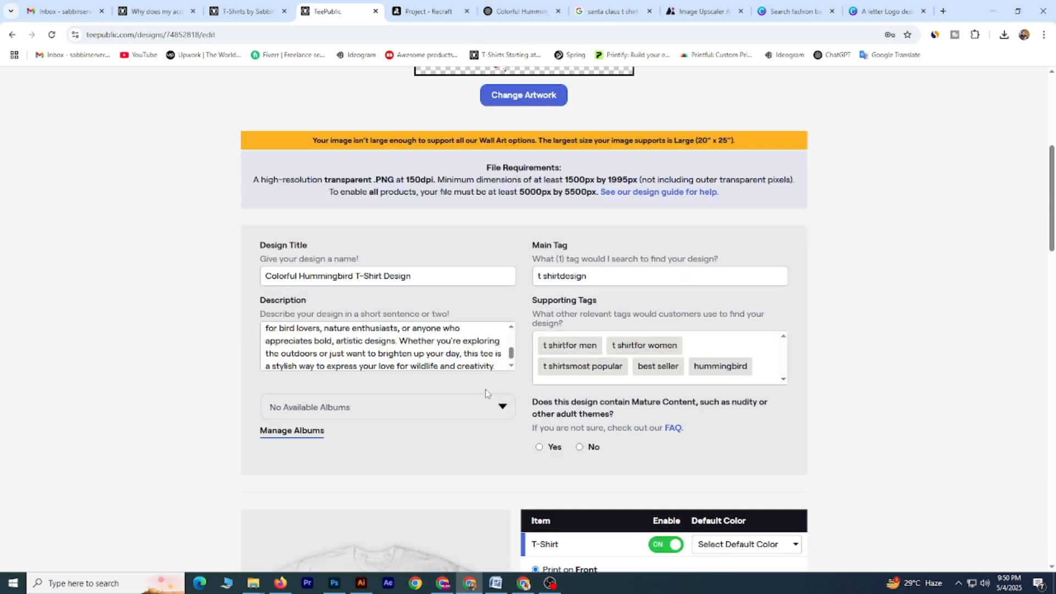
# - Switch to the ChatGPT conversation and send the follow-up "Create some tags with this title"
pyautogui.click(520, 11)
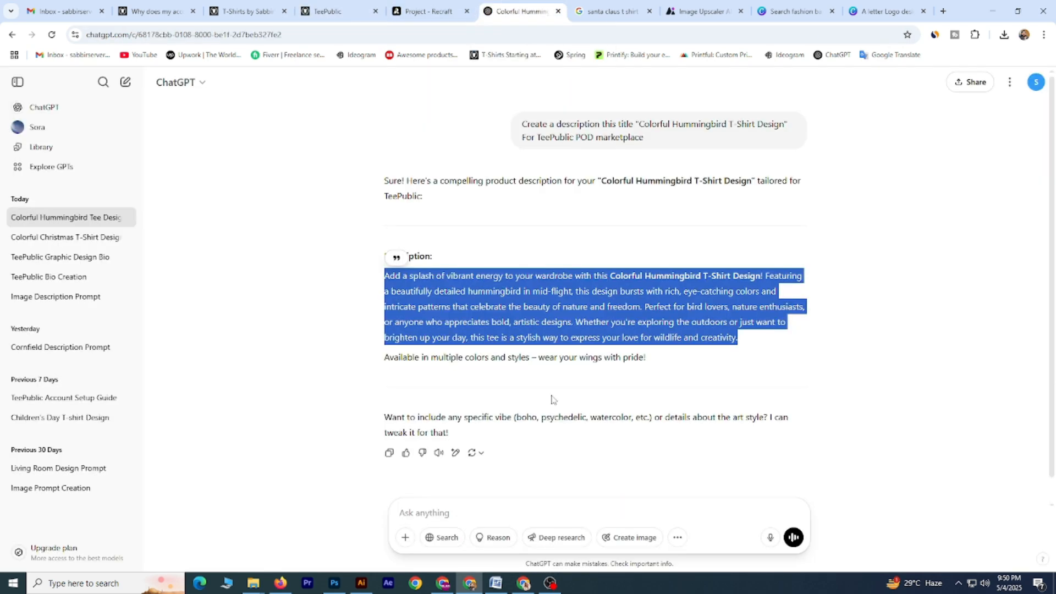
pyautogui.click(474, 513)
pyautogui.write('create some tags wit')
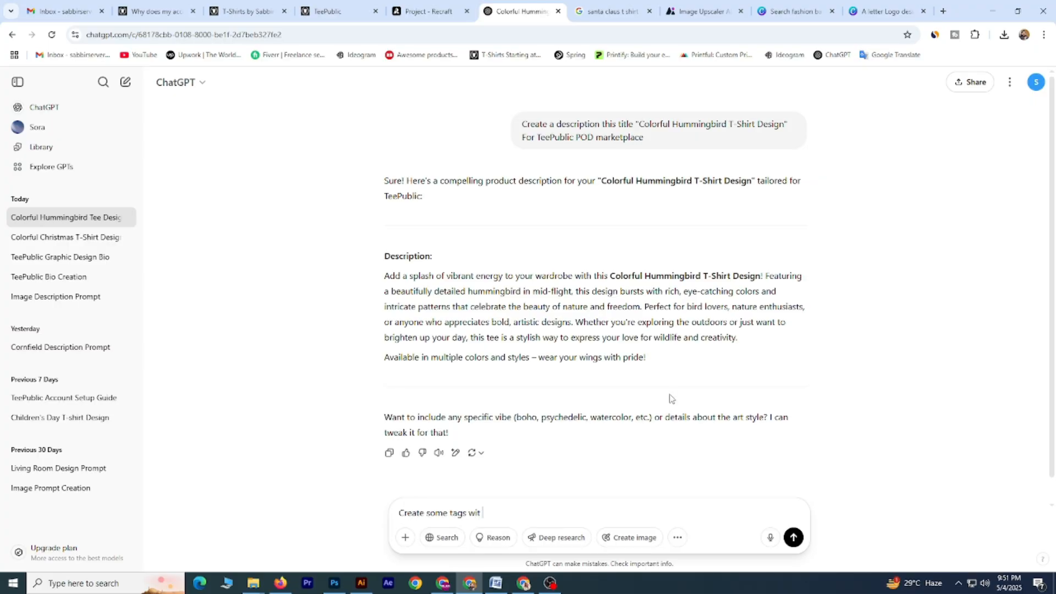
pyautogui.write('h this title')
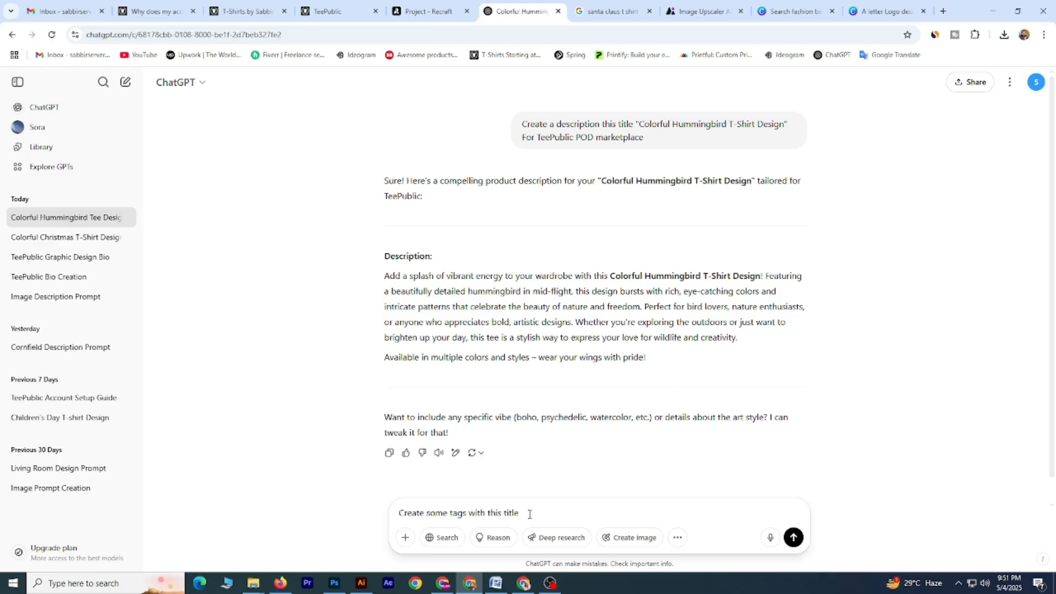
pyautogui.press('Return')
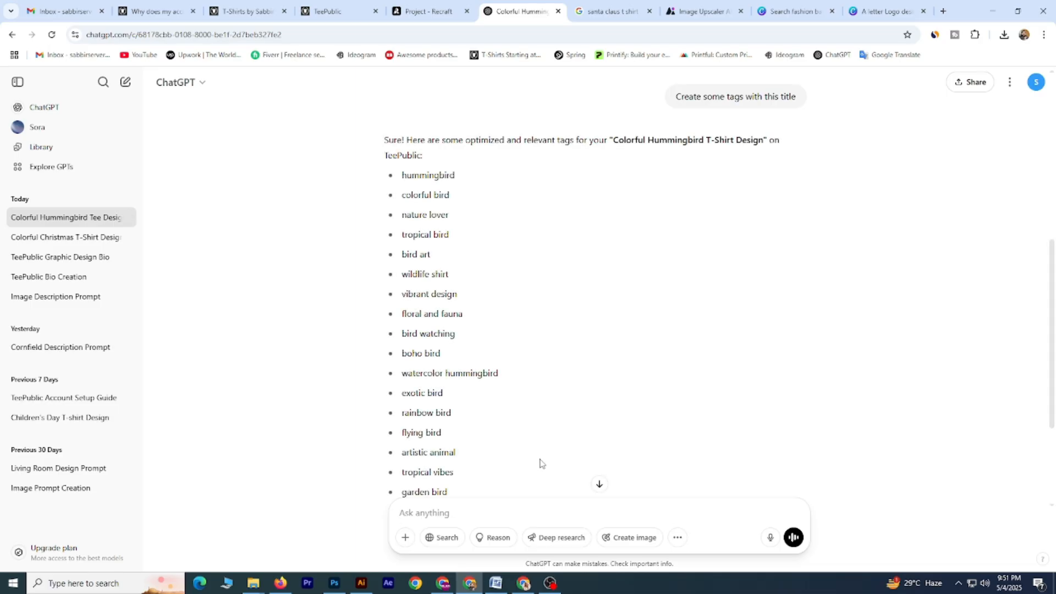
# - Copy the tag "colorful bird" from ChatGPT's list and add it to the TeePublic design's supporting tags
pyautogui.moveTo(402, 176); pyautogui.dragTo(457, 199)
pyautogui.hotkey('ctrl', 'c')
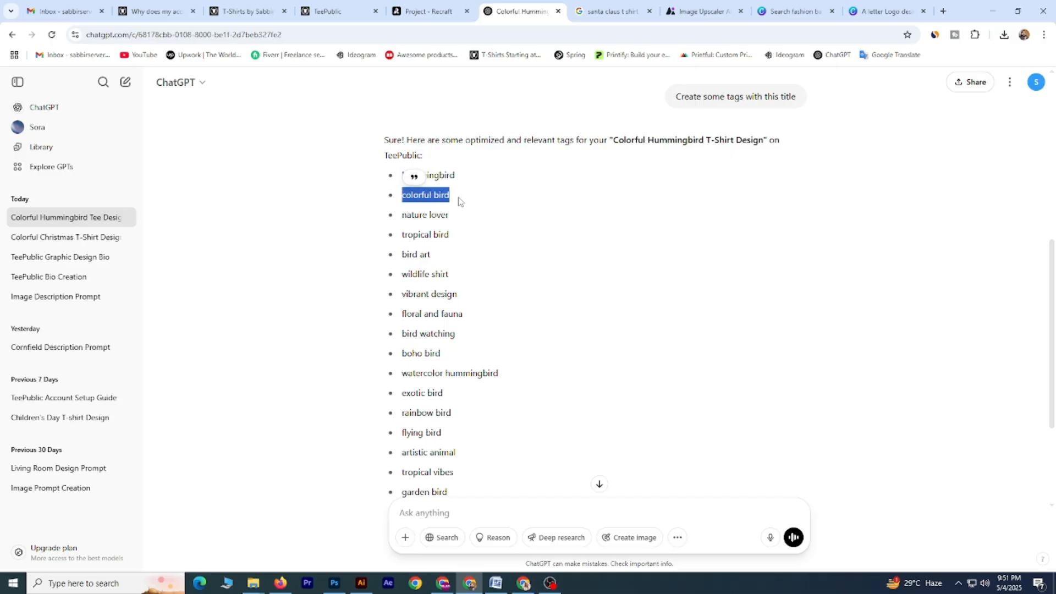
pyautogui.click(347, 6)
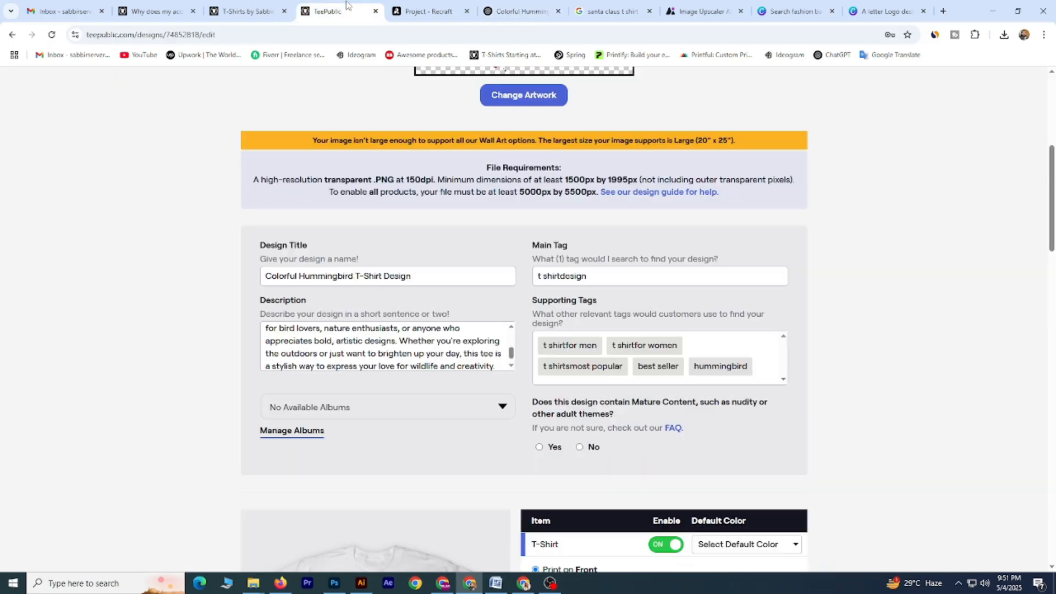
pyautogui.click(691, 379)
pyautogui.hotkey('ctrl', 'v')
pyautogui.press('Return')
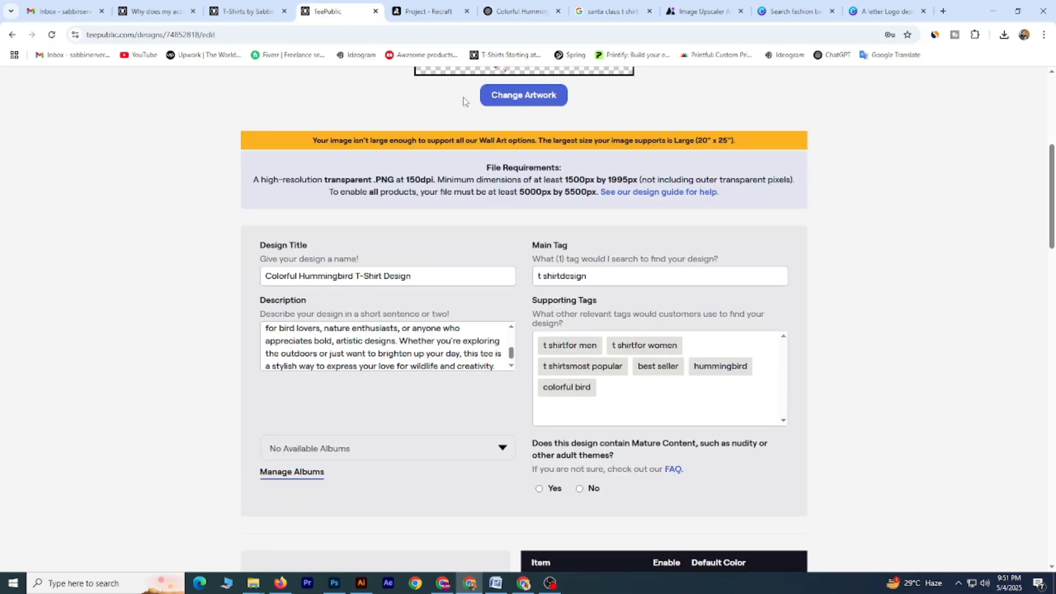
# - Copy "vibrant design" from ChatGPT's list into the TeePublic supporting tags and answer No to the mature content question
pyautogui.click(484, 7)
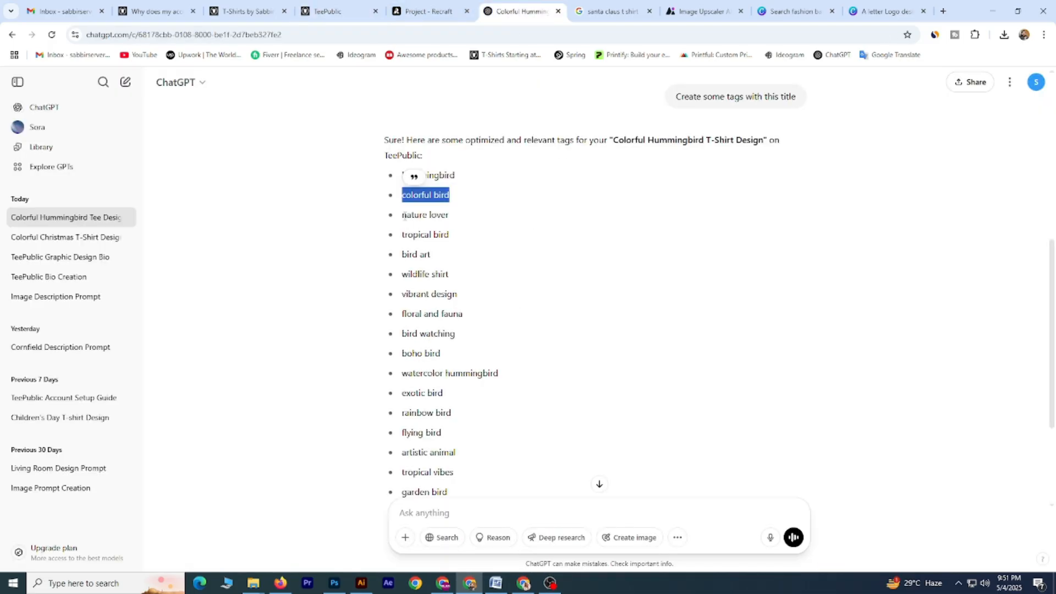
pyautogui.moveTo(403, 216); pyautogui.dragTo(455, 217)
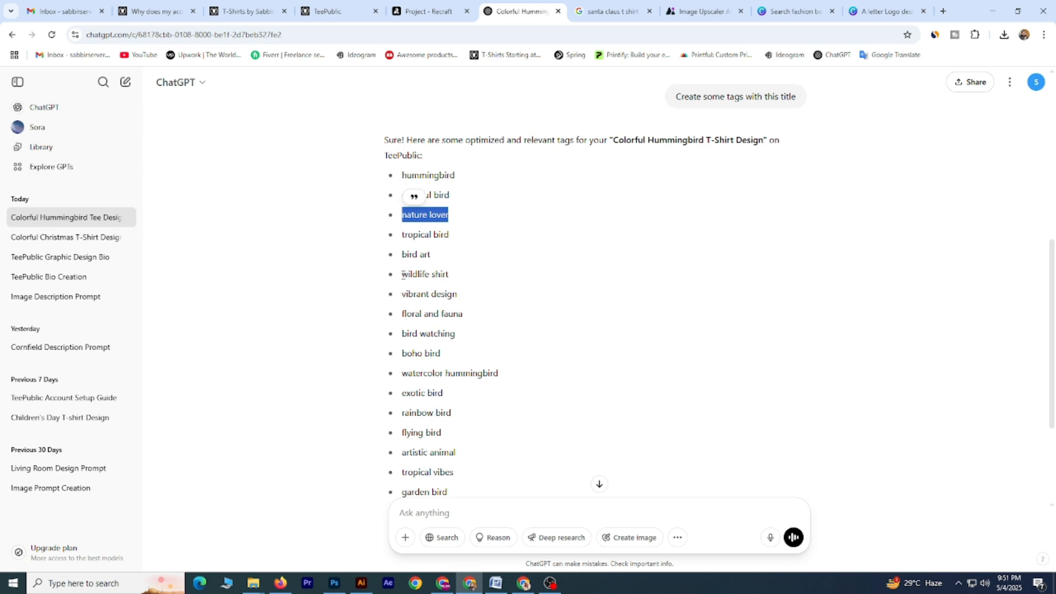
pyautogui.moveTo(405, 293); pyautogui.dragTo(469, 295)
pyautogui.hotkey('ctrl', 'c')
pyautogui.click(329, 11)
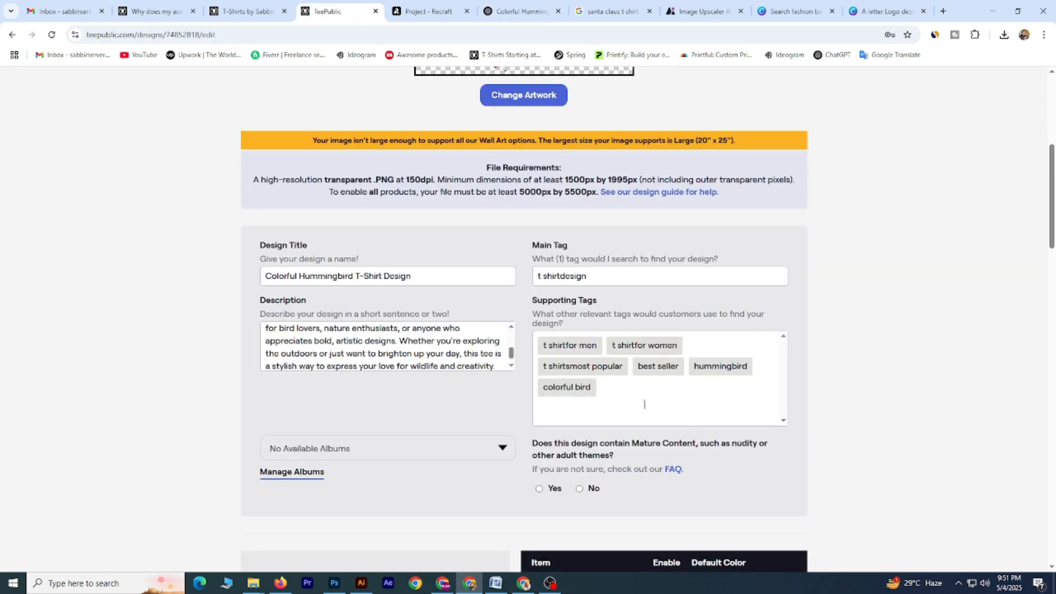
pyautogui.click(644, 404)
pyautogui.hotkey('ctrl', 'v')
pyautogui.press('Return')
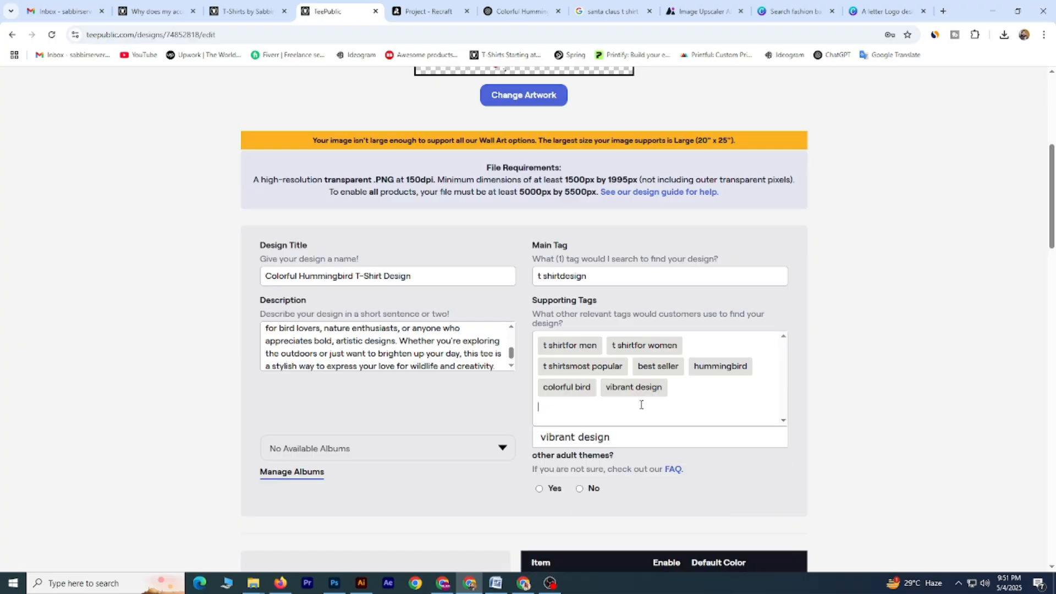
pyautogui.click(763, 397)
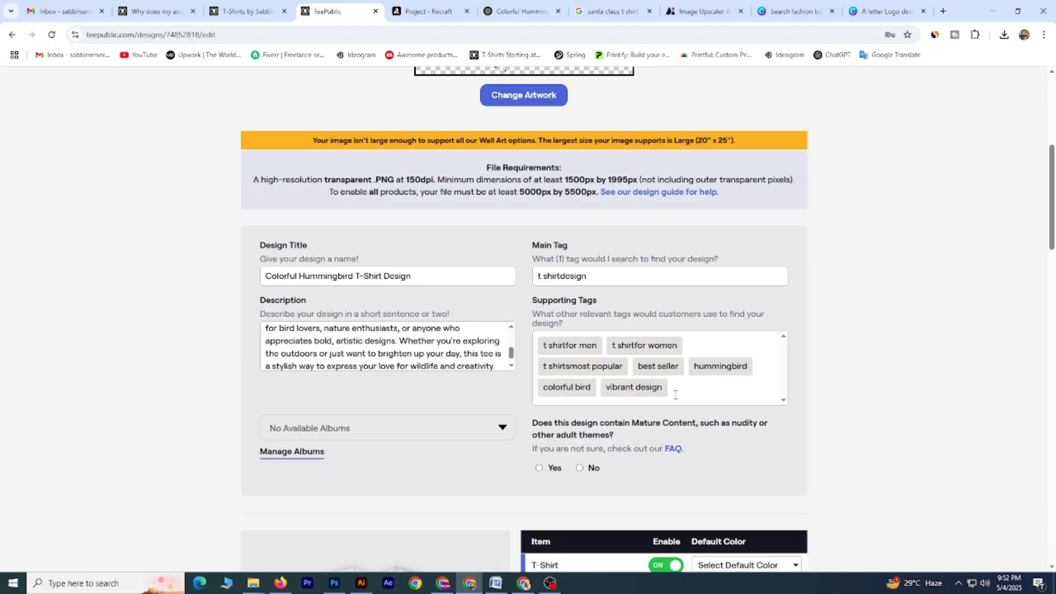
pyautogui.click(585, 468)
# - Review the design's artwork, title, main tag and description, and look through ChatGPT's suggested tag list
pyautogui.scroll(3, 460, 428)
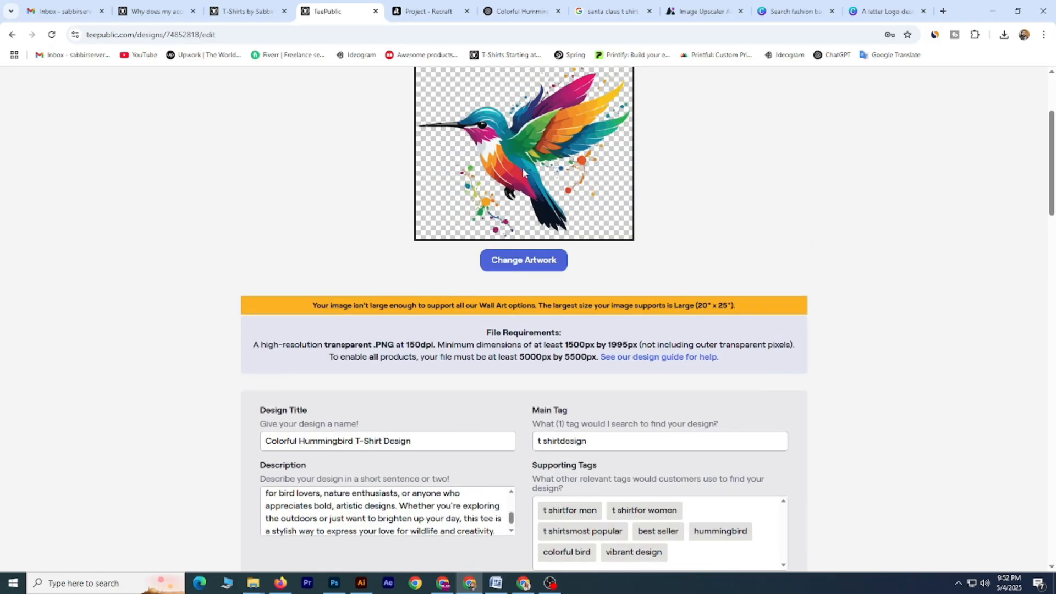
pyautogui.scroll(2, 523, 171)
pyautogui.scroll(-4, 451, 308)
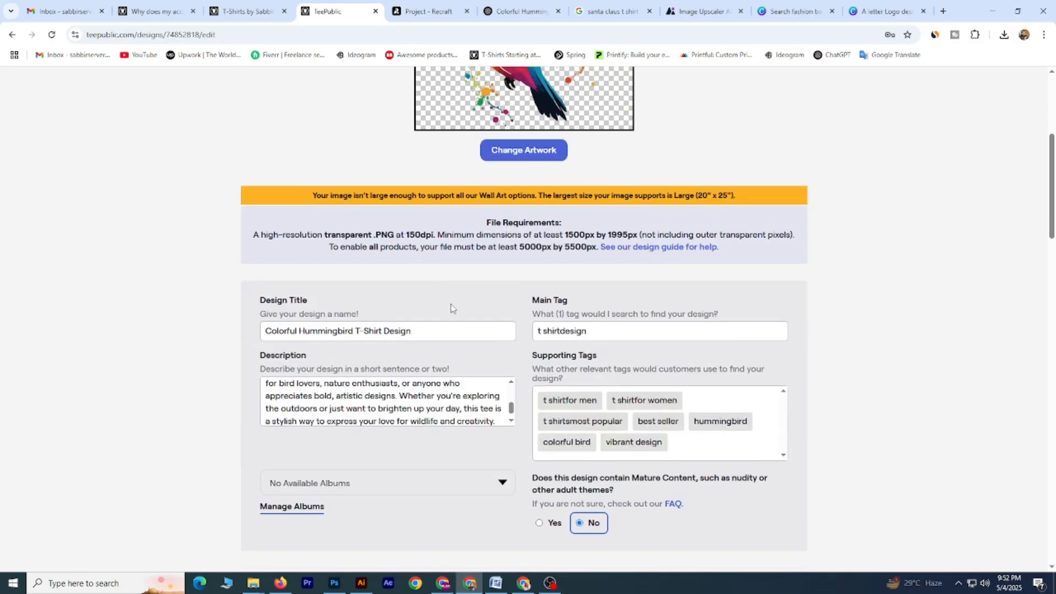
pyautogui.click(442, 334)
pyautogui.moveTo(531, 304); pyautogui.dragTo(569, 303)
pyautogui.click(681, 334)
pyautogui.click(426, 387)
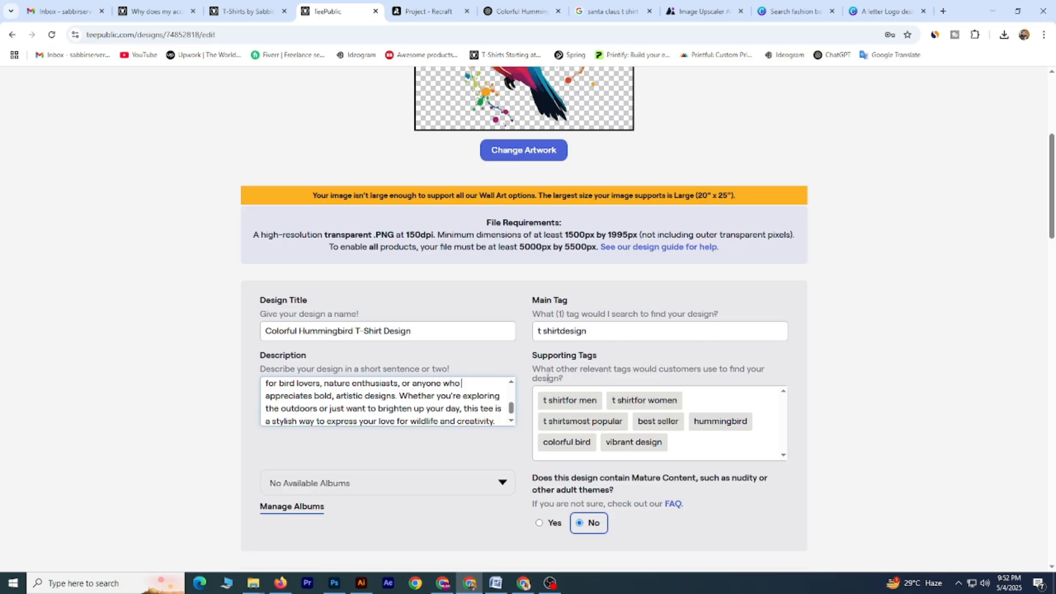
pyautogui.click(521, 11)
pyautogui.scroll(-3, 453, 288)
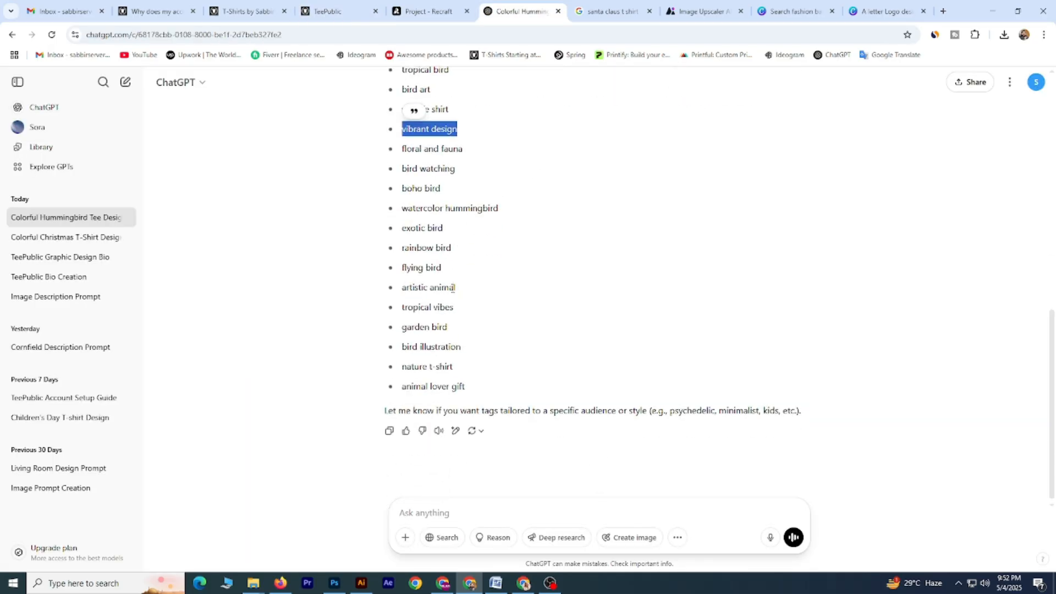
pyautogui.scroll(1, 453, 288)
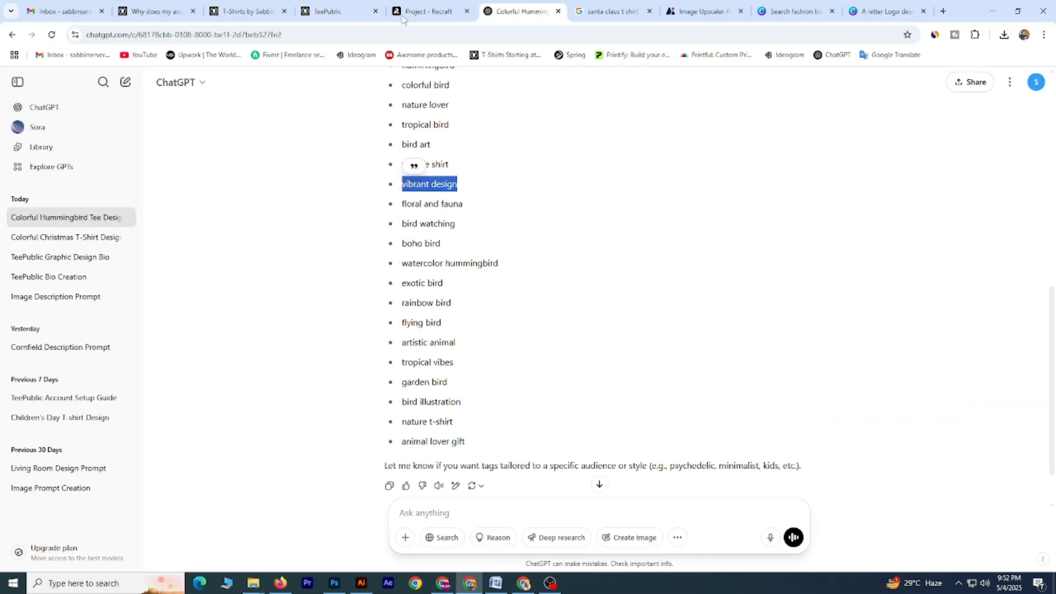
# - Return to the TeePublic design form and set the T-Shirt item's default color to Black
pyautogui.click(346, 10)
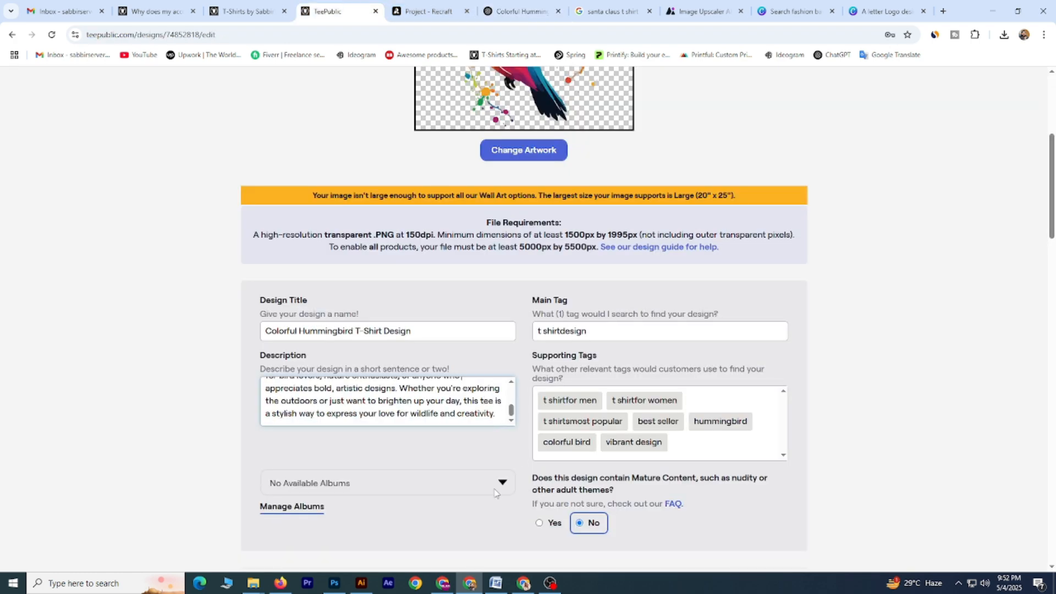
pyautogui.scroll(-3, 484, 395)
pyautogui.scroll(-2, 550, 358)
pyautogui.scroll(-2, 462, 356)
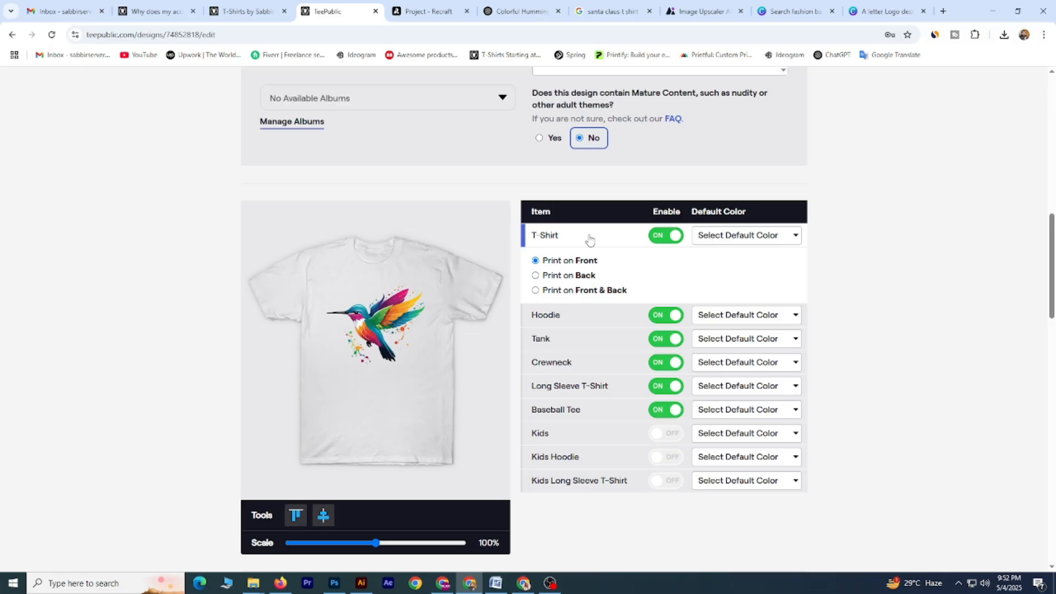
pyautogui.click(734, 238)
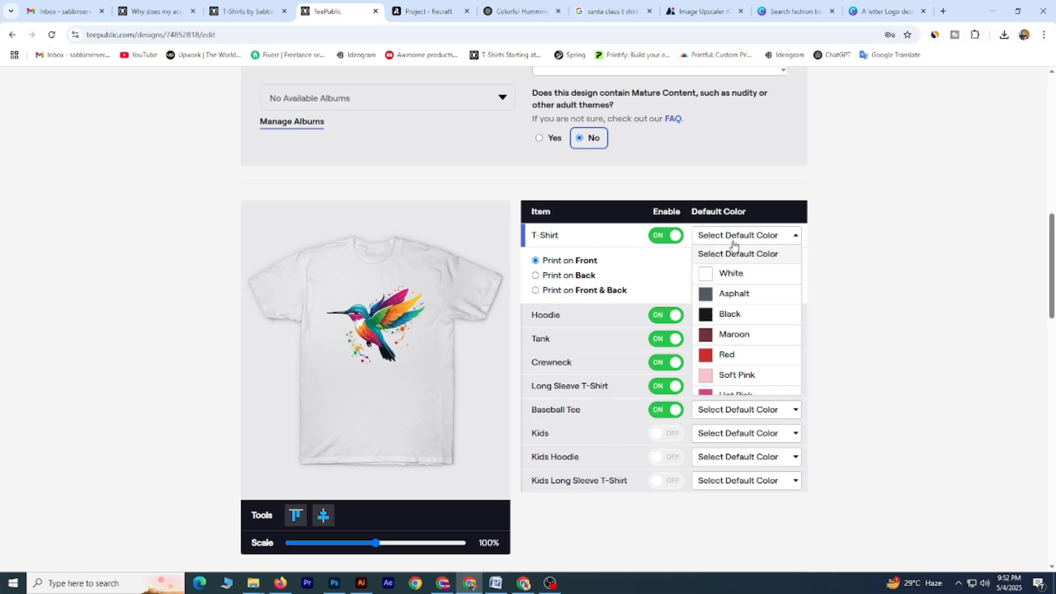
pyautogui.click(724, 316)
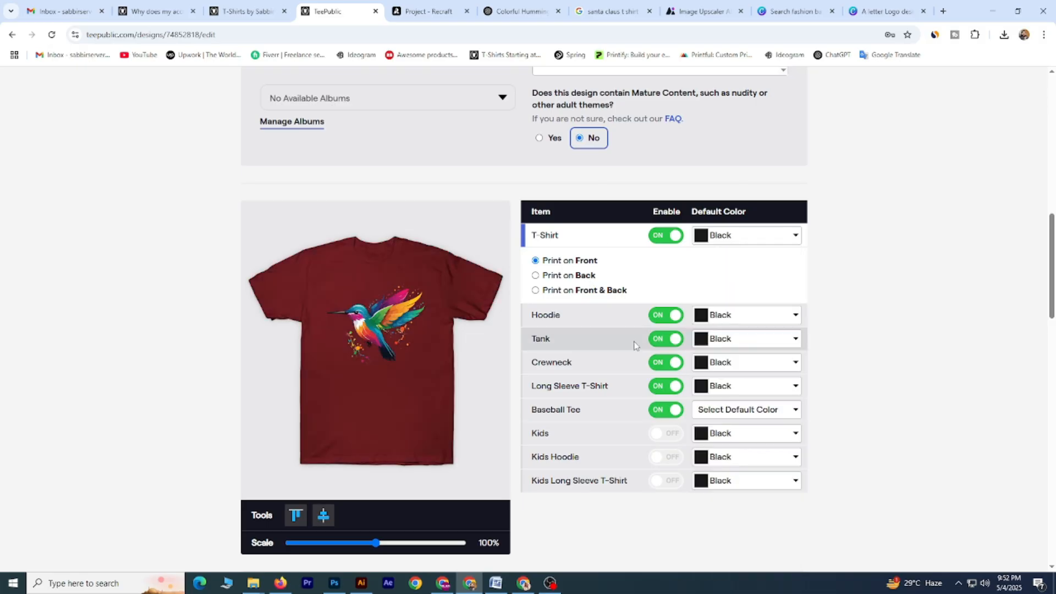
# - Compare White and Black as the T-Shirt's default color, leaving it set to White
pyautogui.click(737, 239)
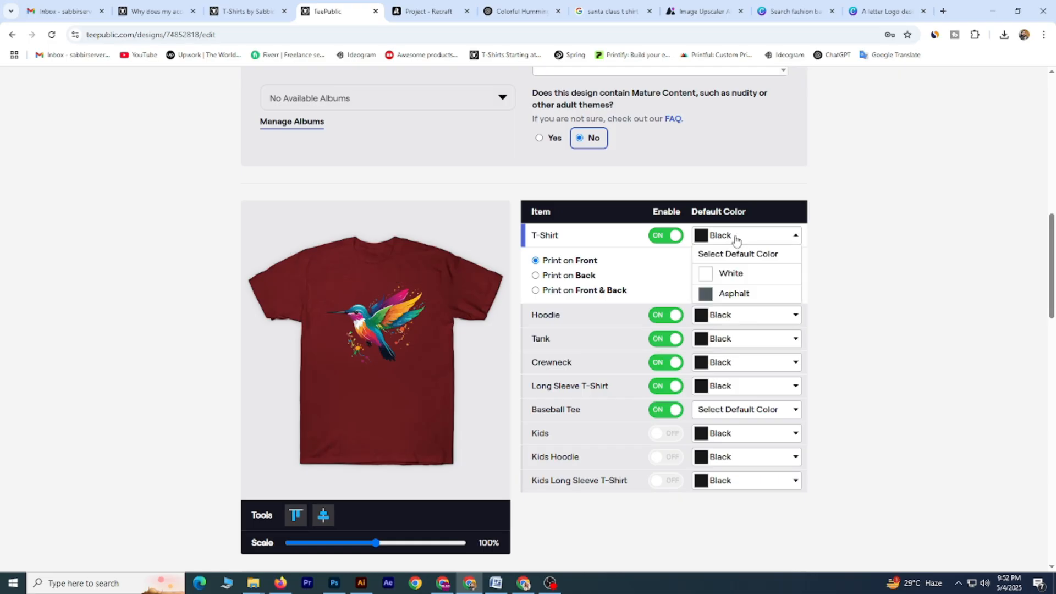
pyautogui.click(731, 273)
pyautogui.click(735, 235)
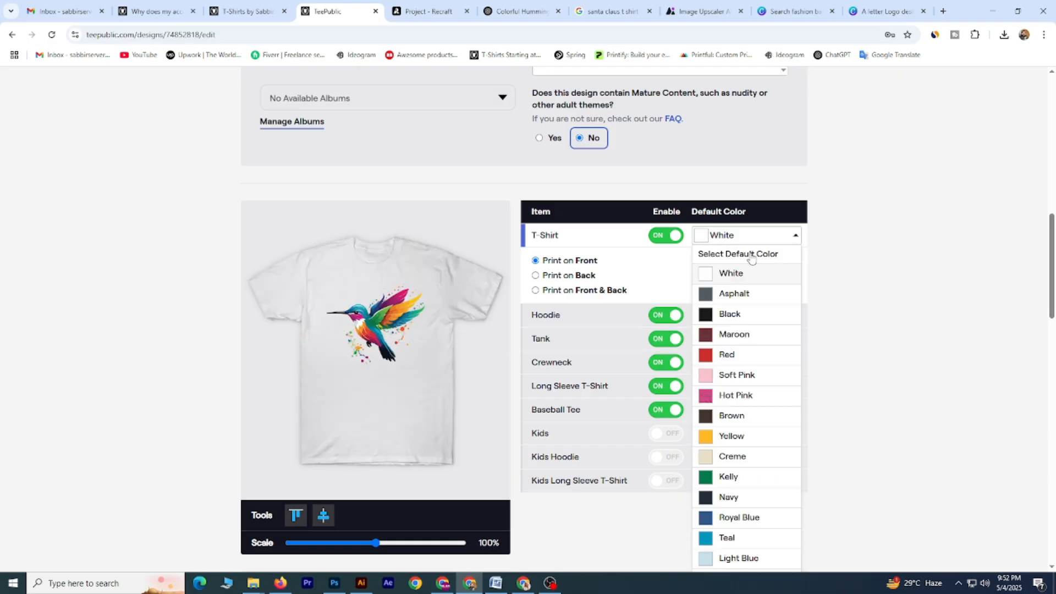
pyautogui.click(744, 316)
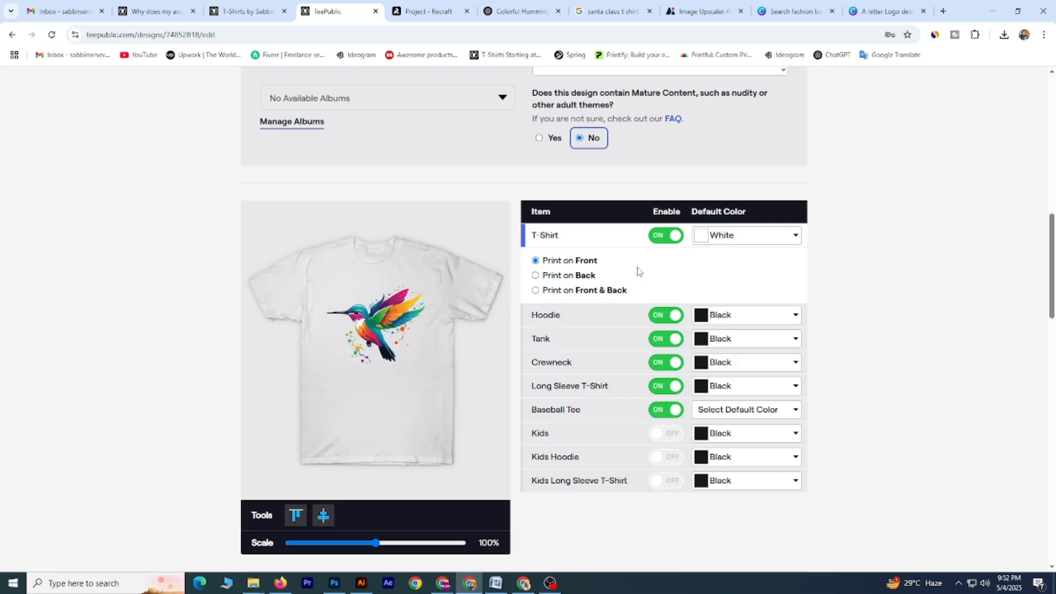
pyautogui.click(736, 237)
pyautogui.click(724, 316)
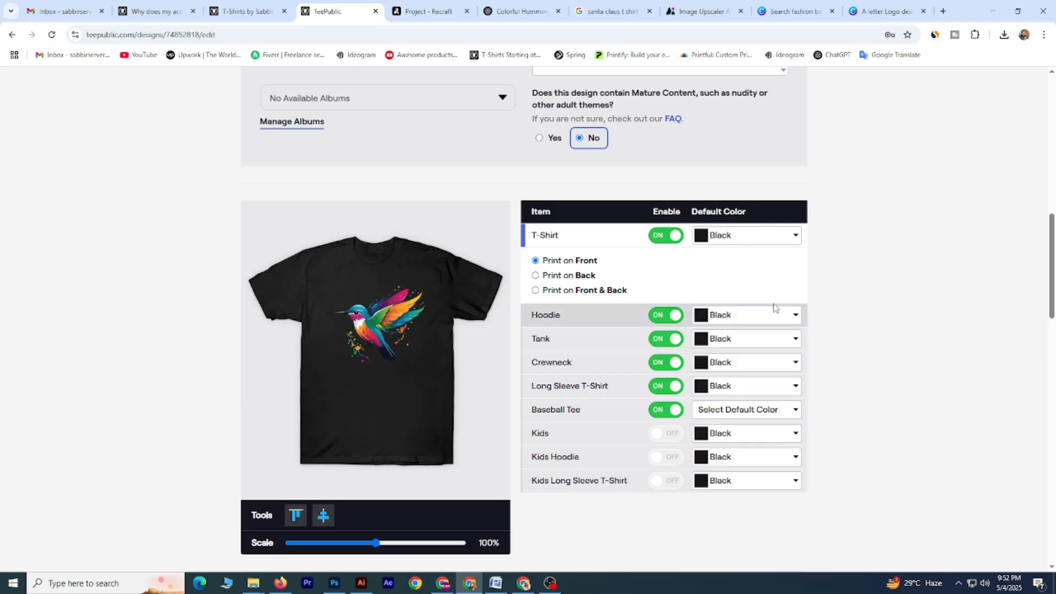
pyautogui.click(745, 240)
pyautogui.click(729, 276)
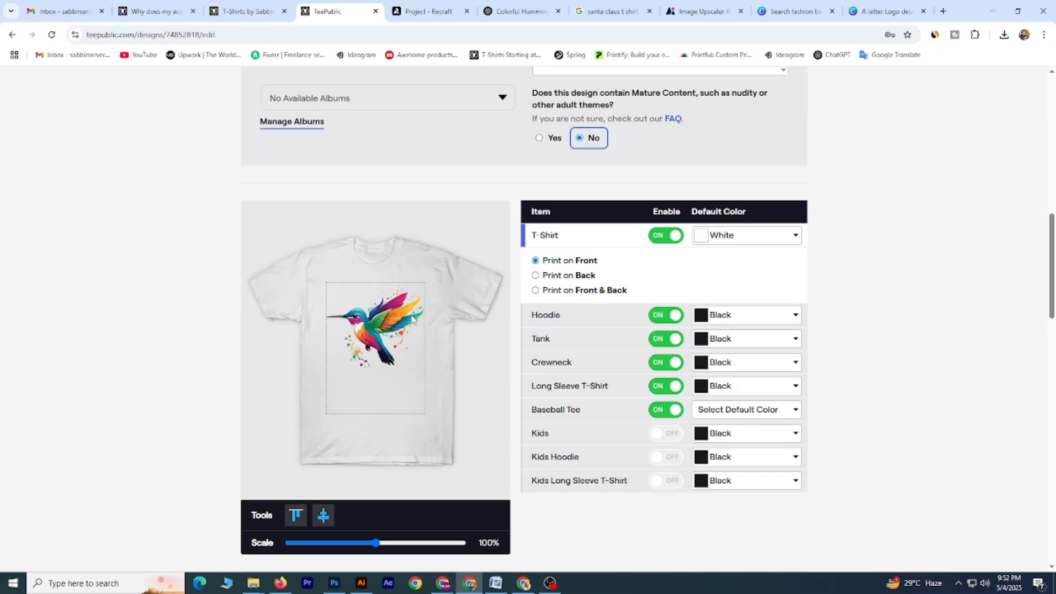
# - Scale the hummingbird artwork on the T-Shirt down to 91%
pyautogui.moveTo(376, 543); pyautogui.dragTo(355, 548)
pyautogui.moveTo(371, 544); pyautogui.dragTo(373, 543)
pyautogui.scroll(-1, 366, 440)
pyautogui.moveTo(372, 491); pyautogui.dragTo(366, 492)
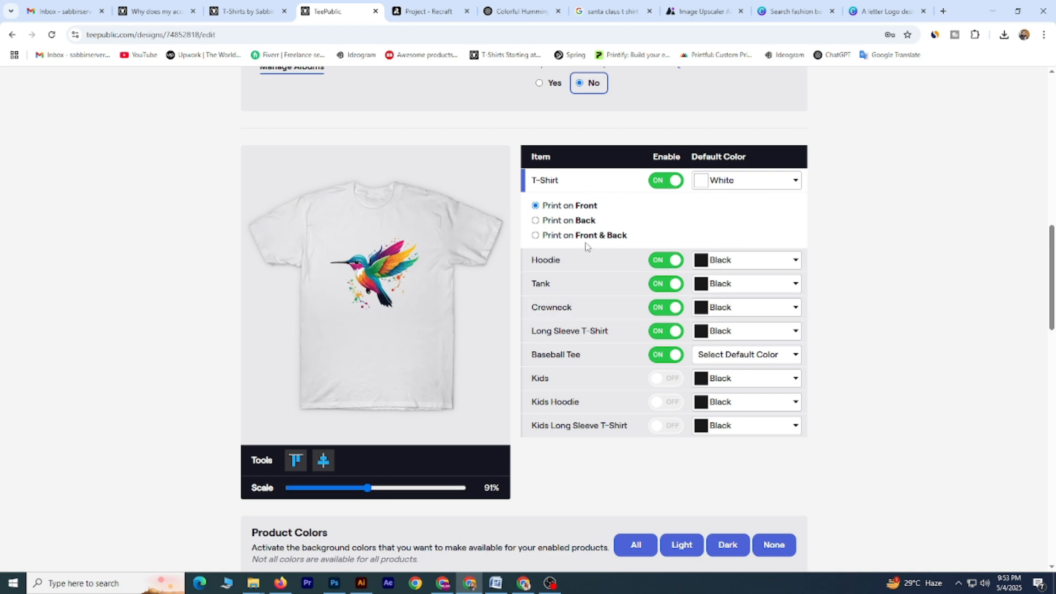
# - Check the Hoodie's preview and available colors, and disable the Hoodie item
pyautogui.click(574, 268)
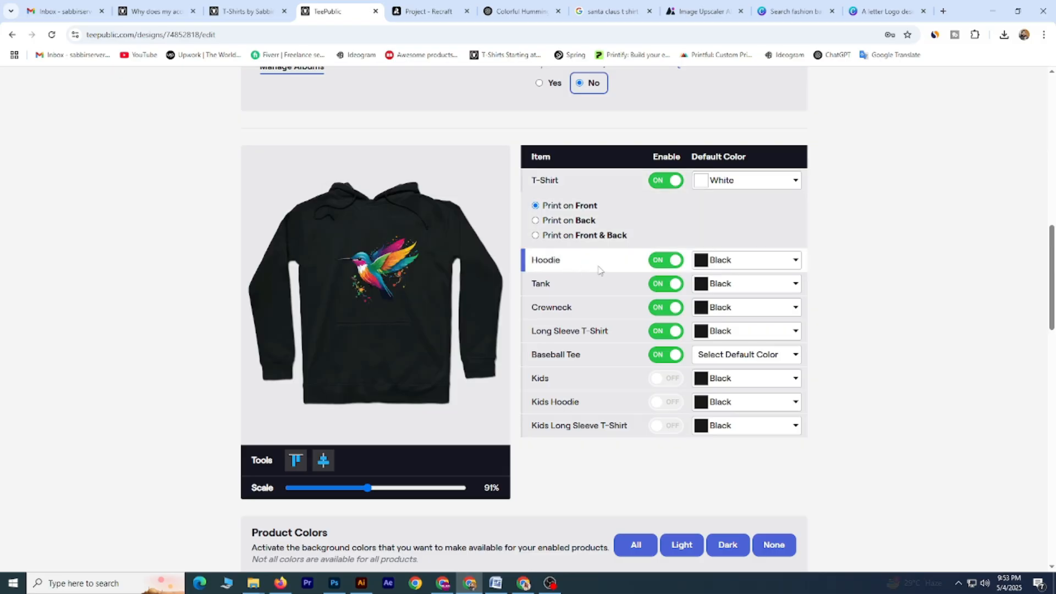
pyautogui.click(764, 263)
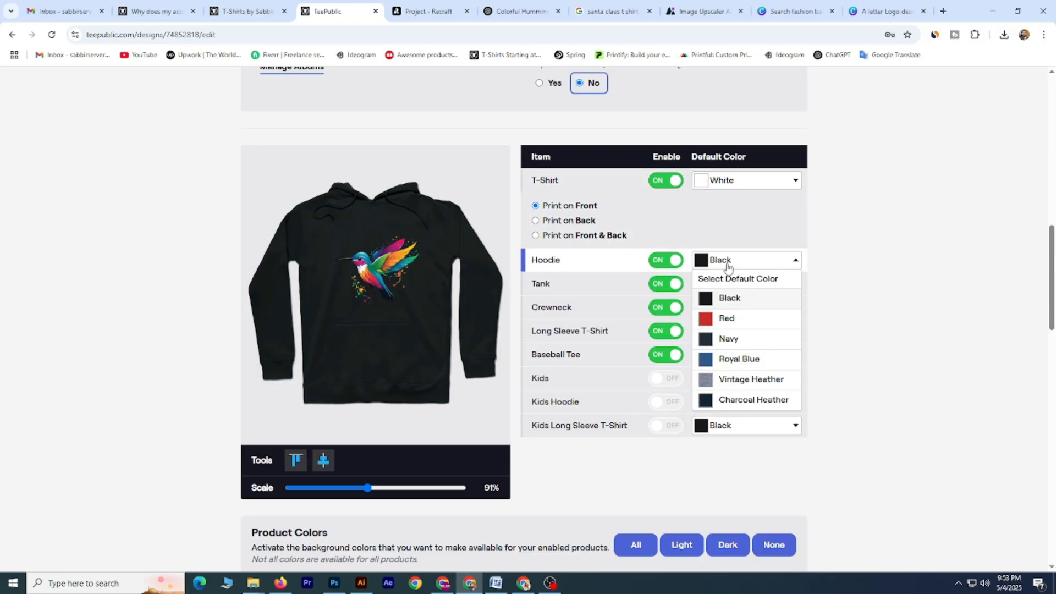
pyautogui.click(656, 261)
# - Set the Tank's default color to White and scale its artwork to 97%
pyautogui.click(614, 285)
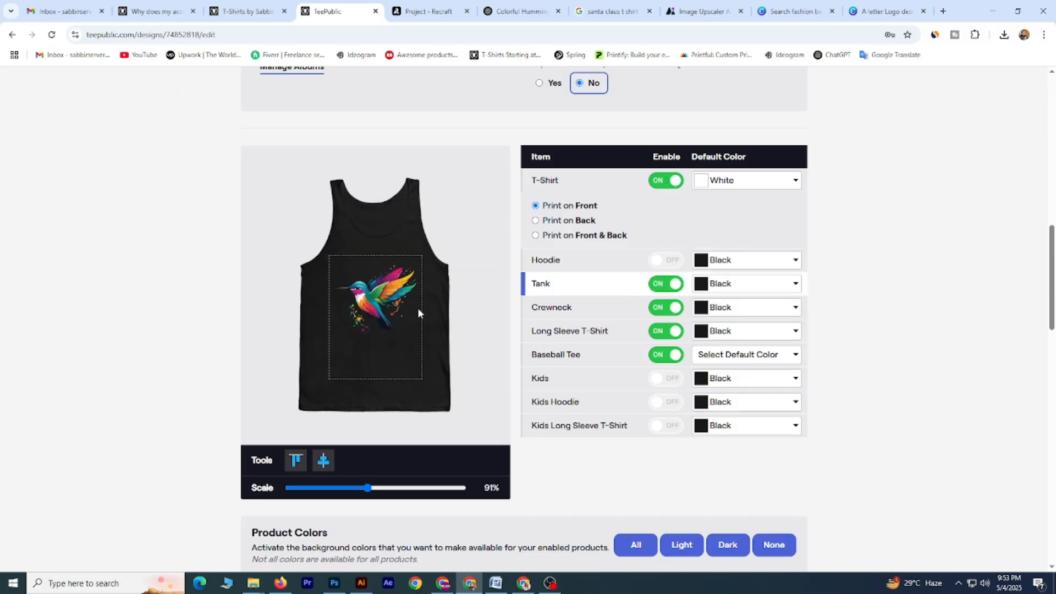
pyautogui.click(722, 285)
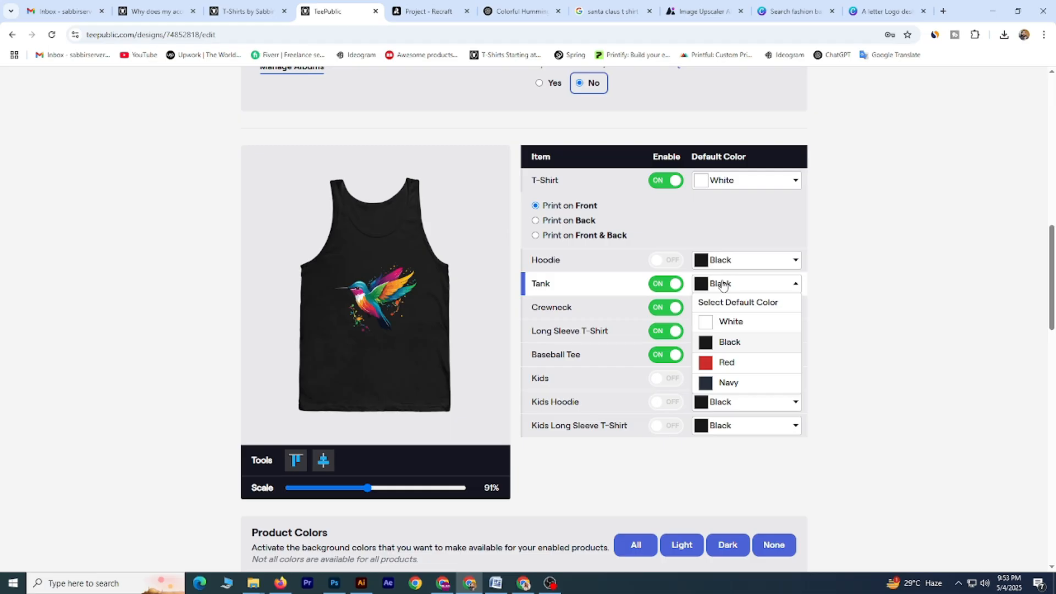
pyautogui.click(740, 323)
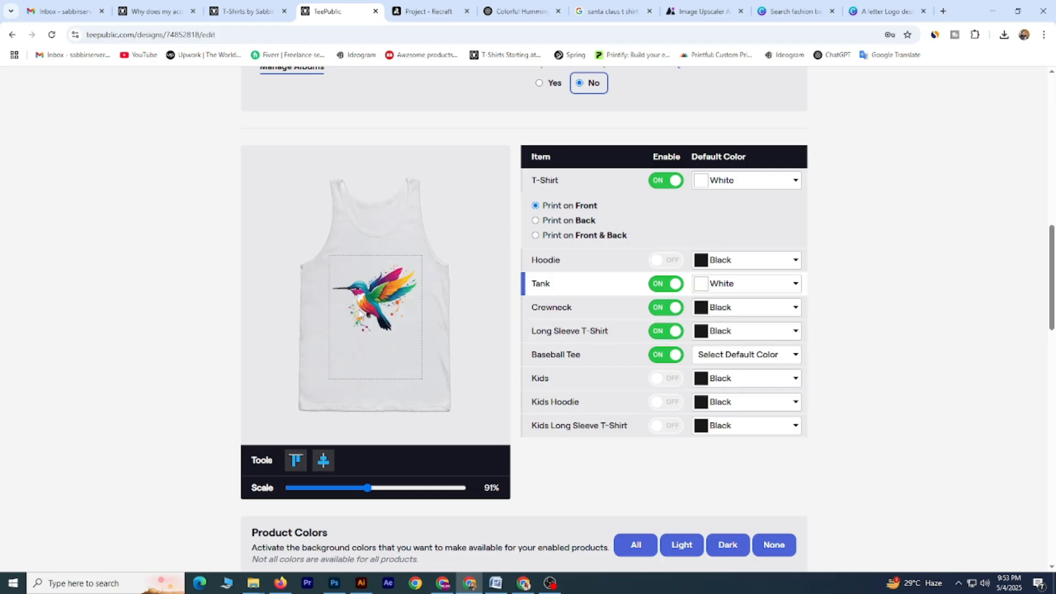
pyautogui.moveTo(368, 488); pyautogui.dragTo(374, 490)
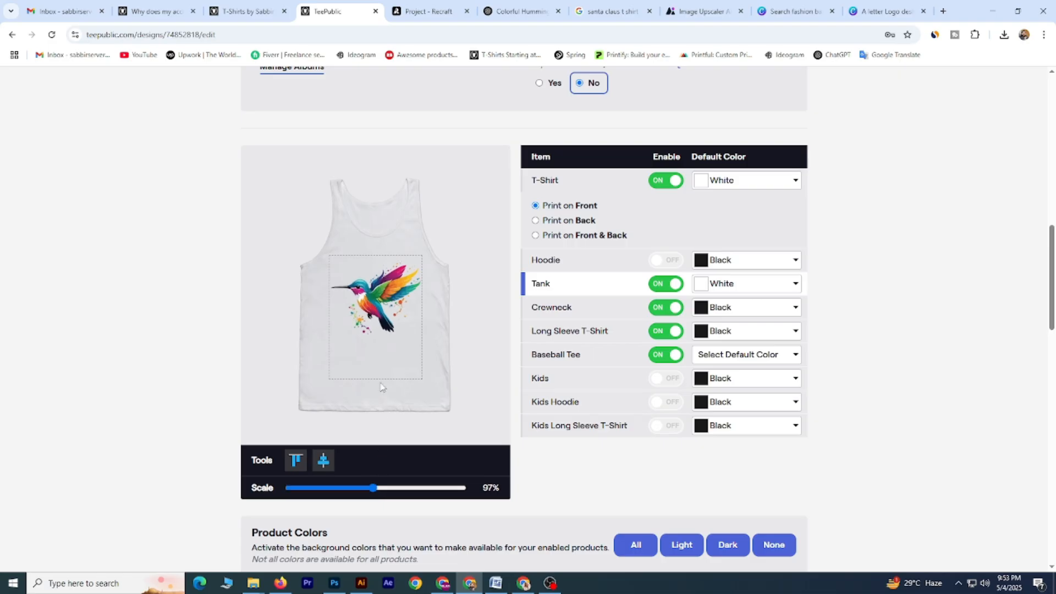
# - Set the Crewneck's default color to White and adjust the artwork's position slightly on its preview
pyautogui.click(625, 313)
pyautogui.click(775, 317)
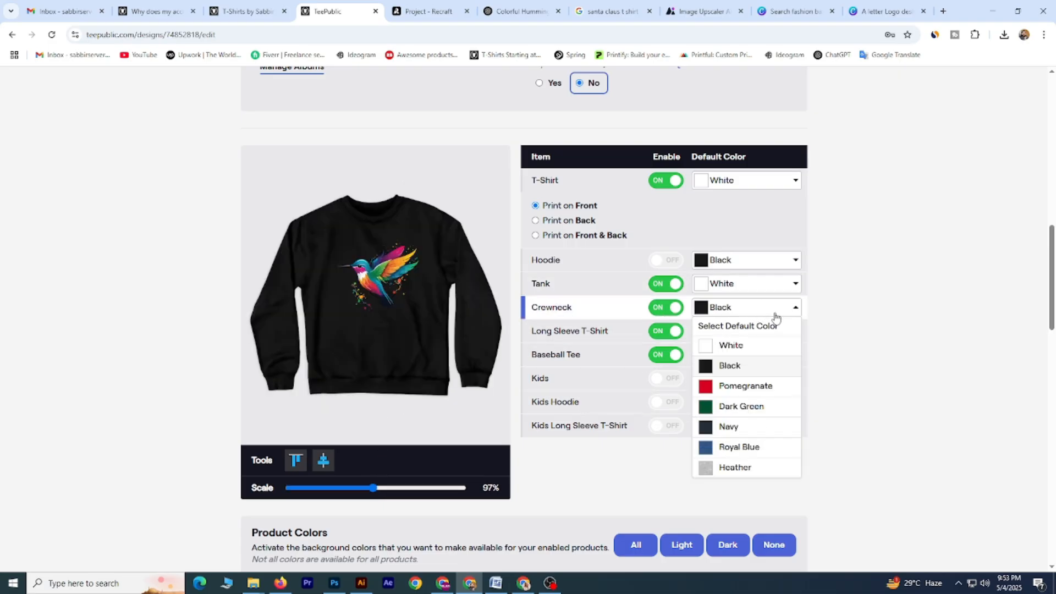
pyautogui.click(731, 345)
pyautogui.moveTo(387, 281); pyautogui.dragTo(386, 283)
# - Set the Long Sleeve T-Shirt's default color to White
pyautogui.click(623, 330)
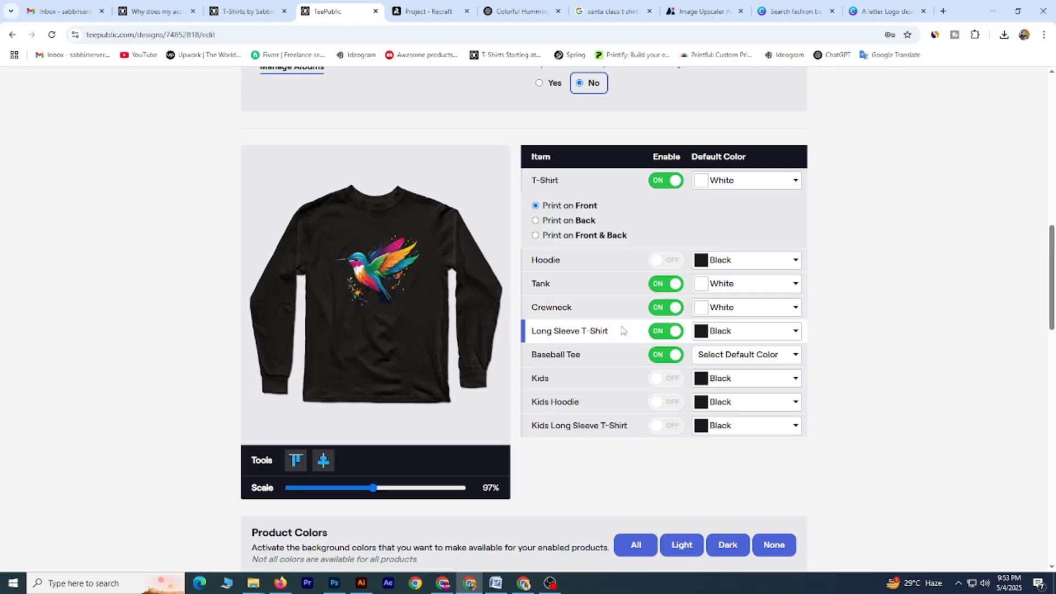
pyautogui.click(735, 332)
pyautogui.click(732, 369)
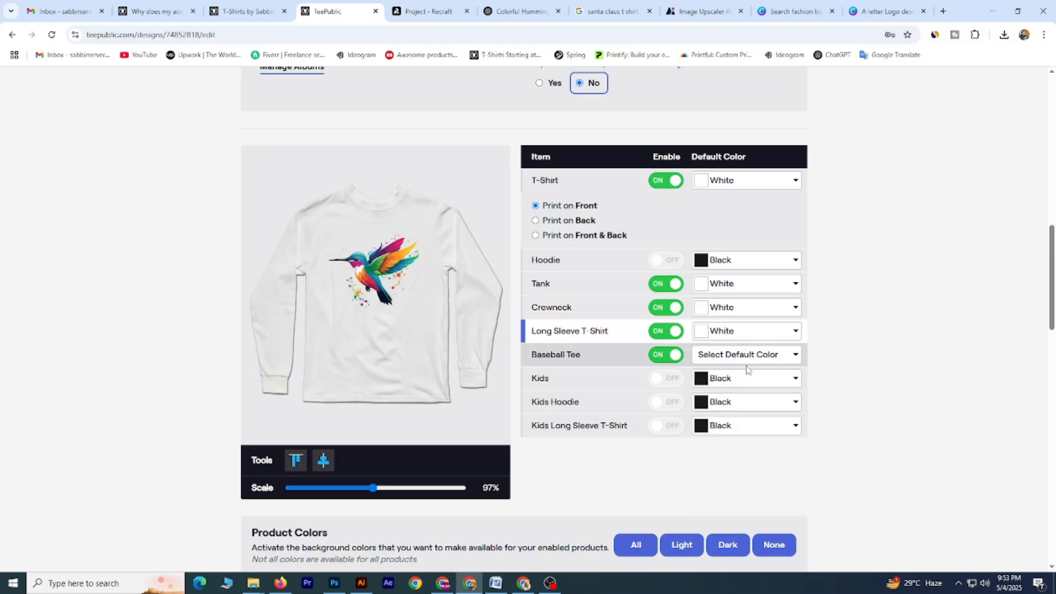
# - Set the Baseball Tee's default color to White/Black
pyautogui.click(618, 360)
pyautogui.click(720, 356)
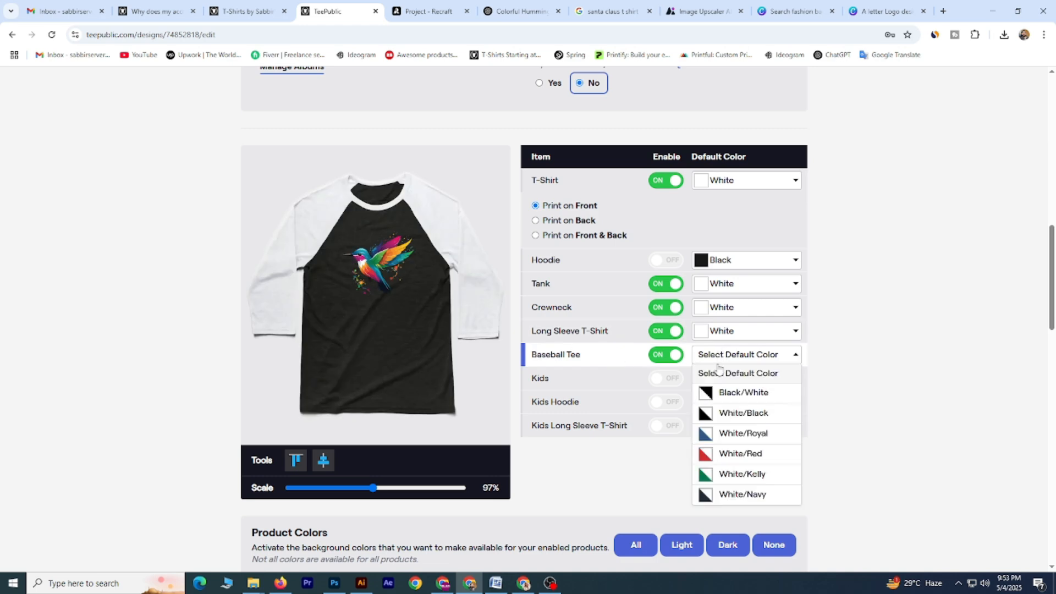
pyautogui.click(729, 421)
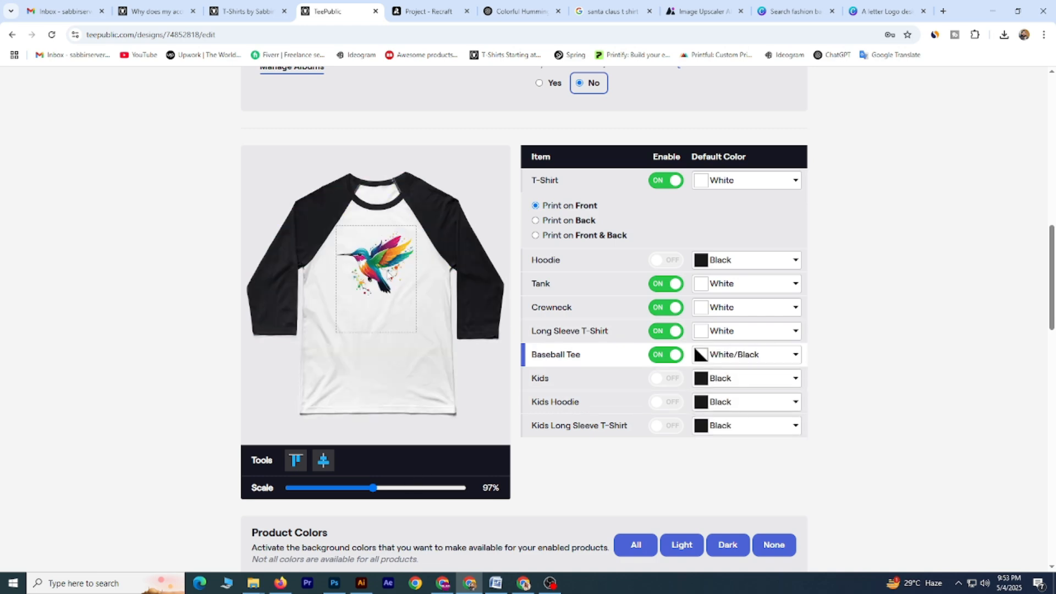
# - Enable the Kids product and set its default color to White
pyautogui.click(616, 379)
pyautogui.click(668, 378)
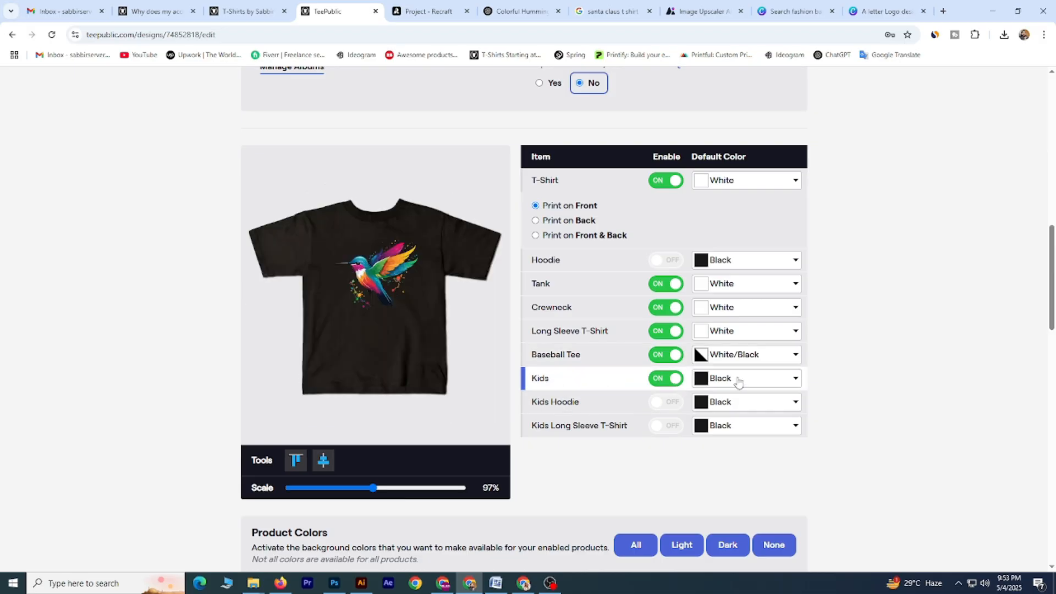
pyautogui.click(737, 380)
pyautogui.click(735, 422)
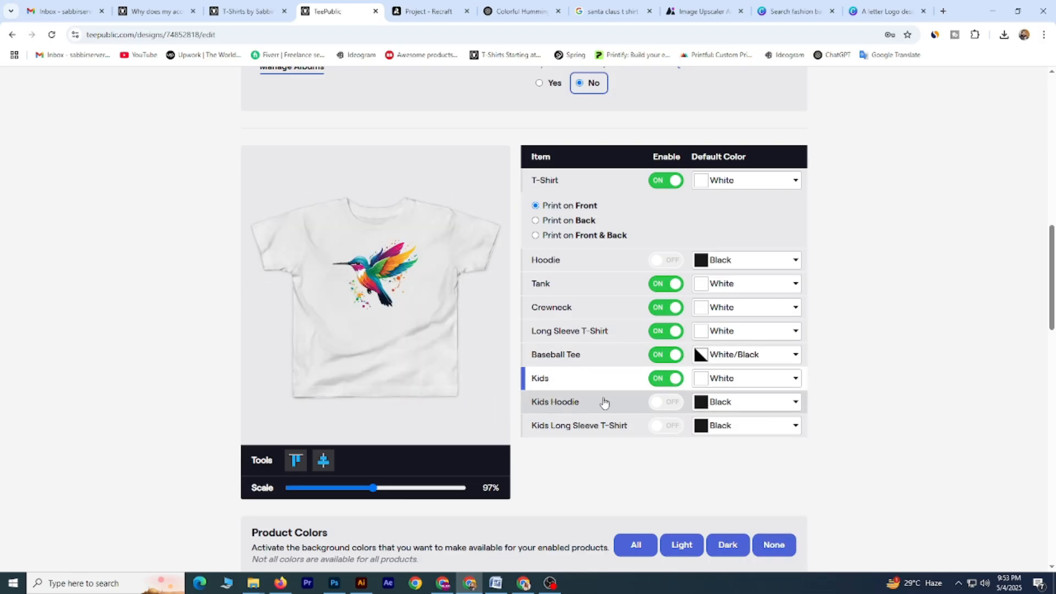
# - Check the previews and default color options of the Kids Hoodie and Kids Long Sleeve T-Shirt
pyautogui.click(565, 406)
pyautogui.click(732, 402)
pyautogui.click(732, 402)
pyautogui.click(732, 402)
pyautogui.click(577, 435)
pyautogui.click(724, 427)
pyautogui.click(727, 428)
pyautogui.click(727, 427)
# - Compare the T-Shirt and Hoodie previews and look through the Hoodie's default color options
pyautogui.click(600, 179)
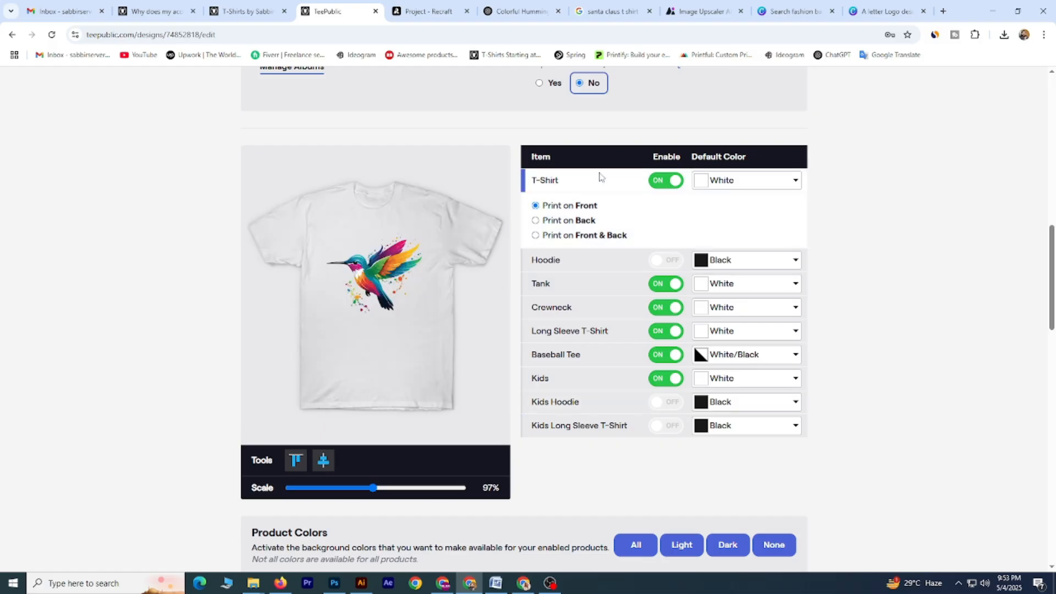
pyautogui.click(596, 269)
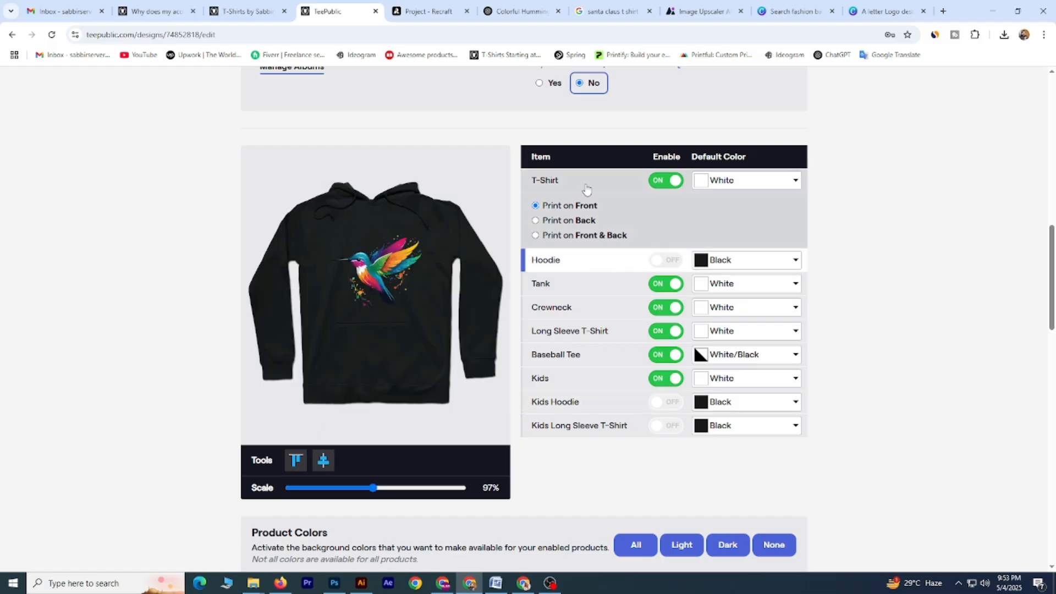
pyautogui.click(586, 189)
pyautogui.click(601, 265)
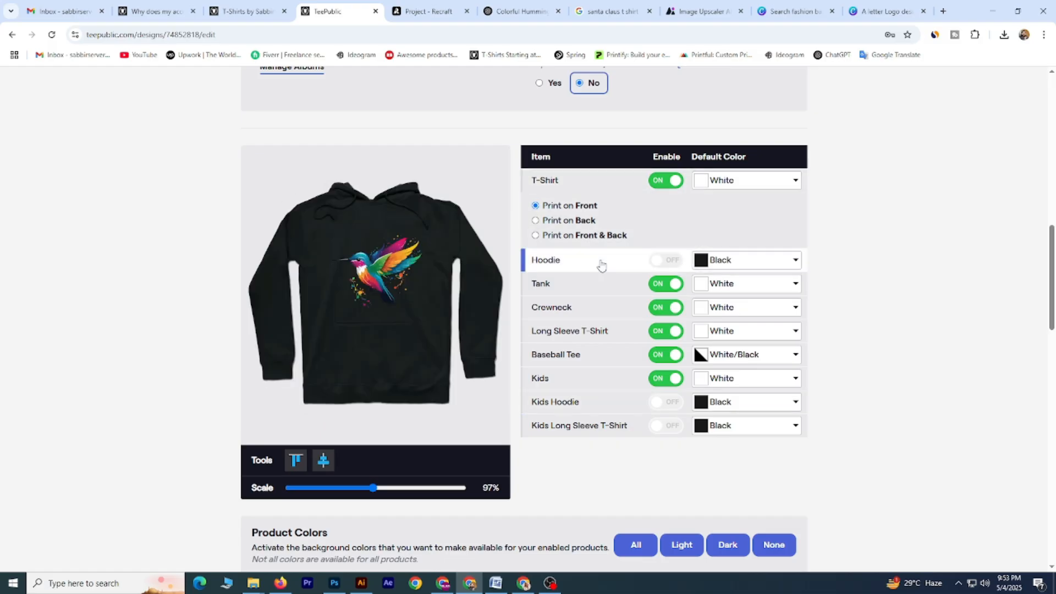
pyautogui.click(735, 263)
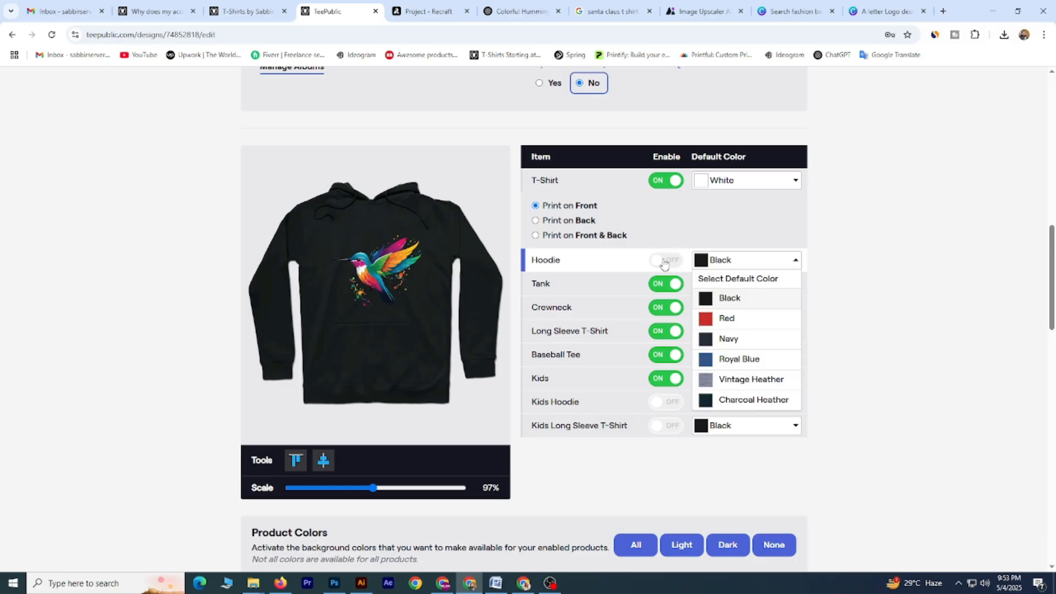
# - Review the artwork previews of the Tank, Crewneck, Long Sleeve T-Shirt, Baseball Tee and Kids products
pyautogui.click(598, 288)
pyautogui.click(599, 313)
pyautogui.click(597, 332)
pyautogui.click(598, 356)
pyautogui.click(599, 379)
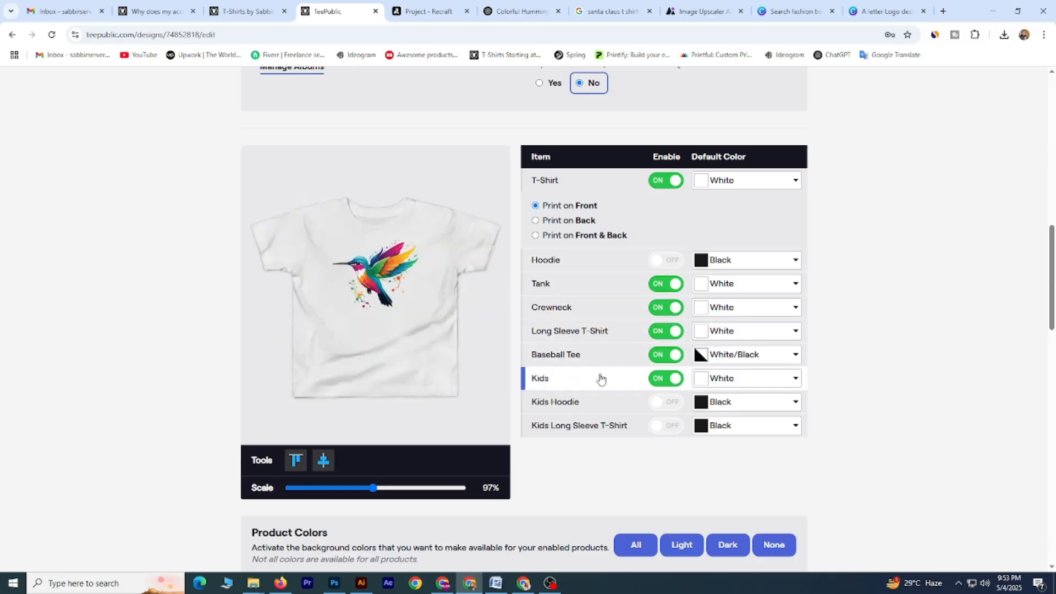
pyautogui.click(597, 288)
pyautogui.click(596, 311)
pyautogui.click(596, 331)
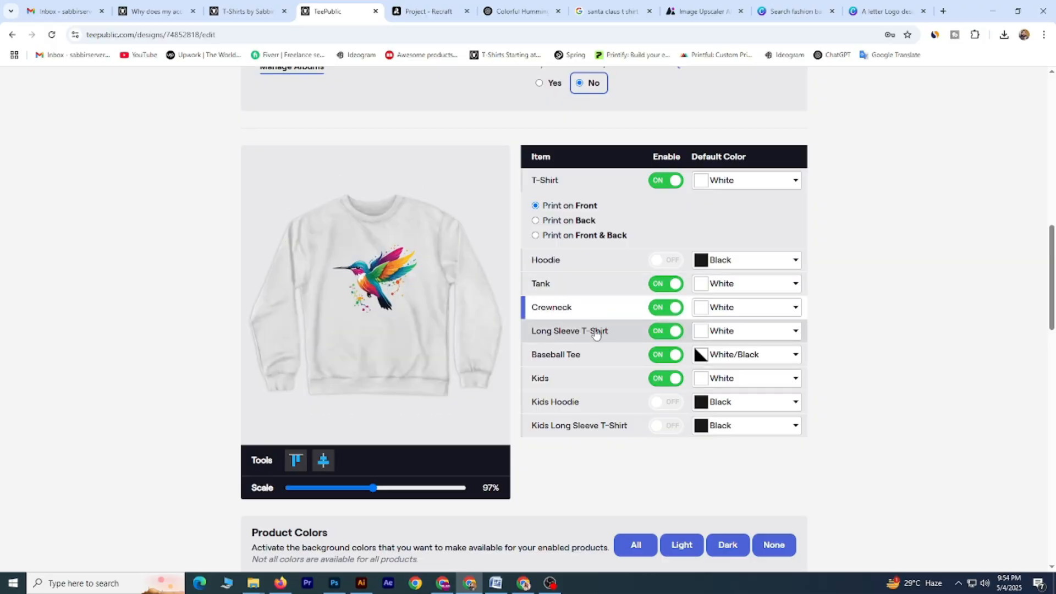
pyautogui.click(598, 355)
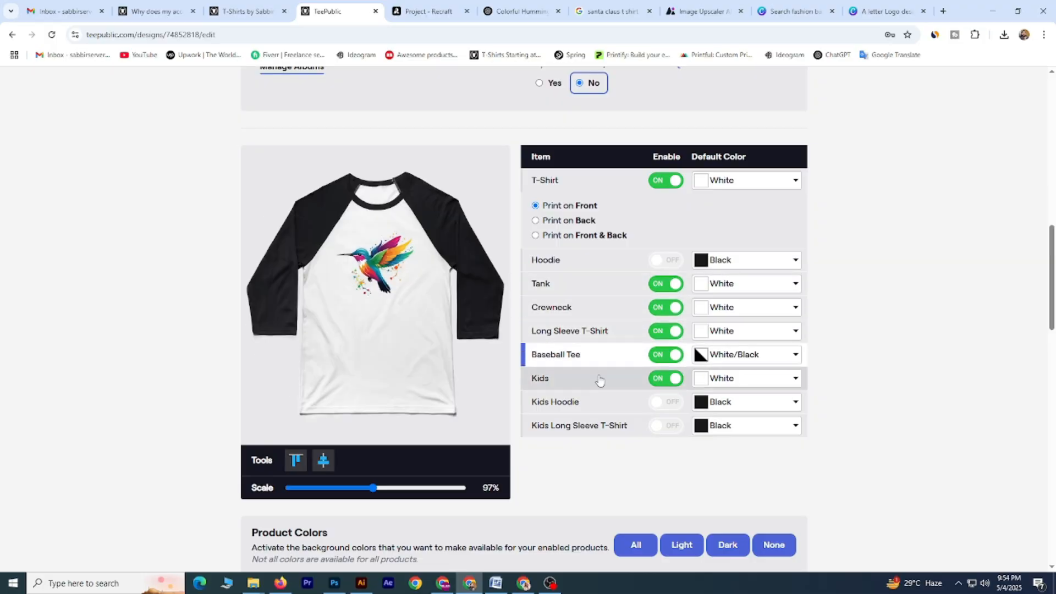
pyautogui.click(600, 378)
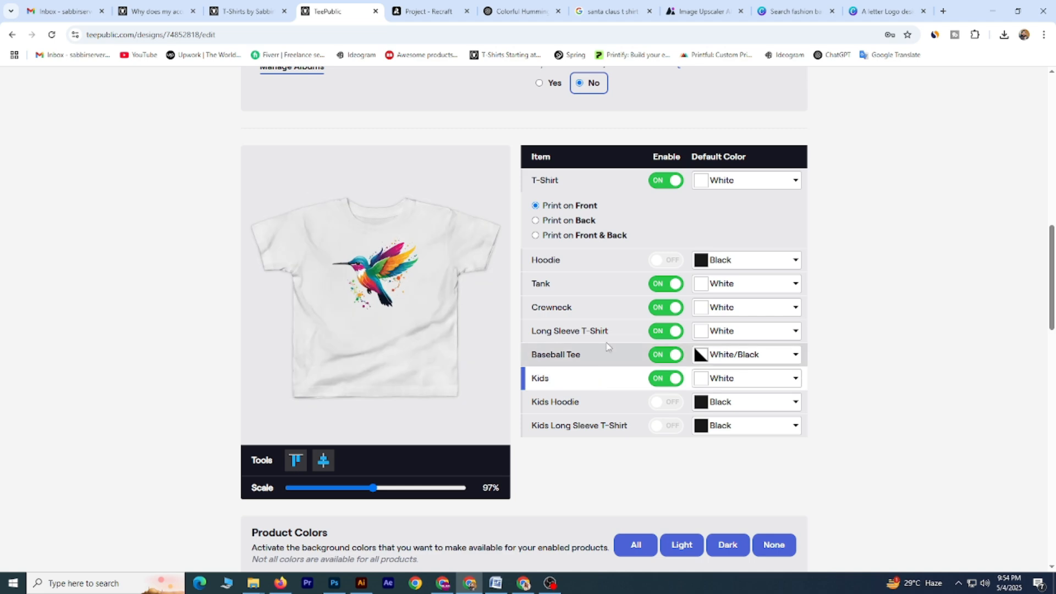
# - Open the Hats configuration, preview the creme hat, and set the primary color to White/Black
pyautogui.scroll(-3, 602, 294)
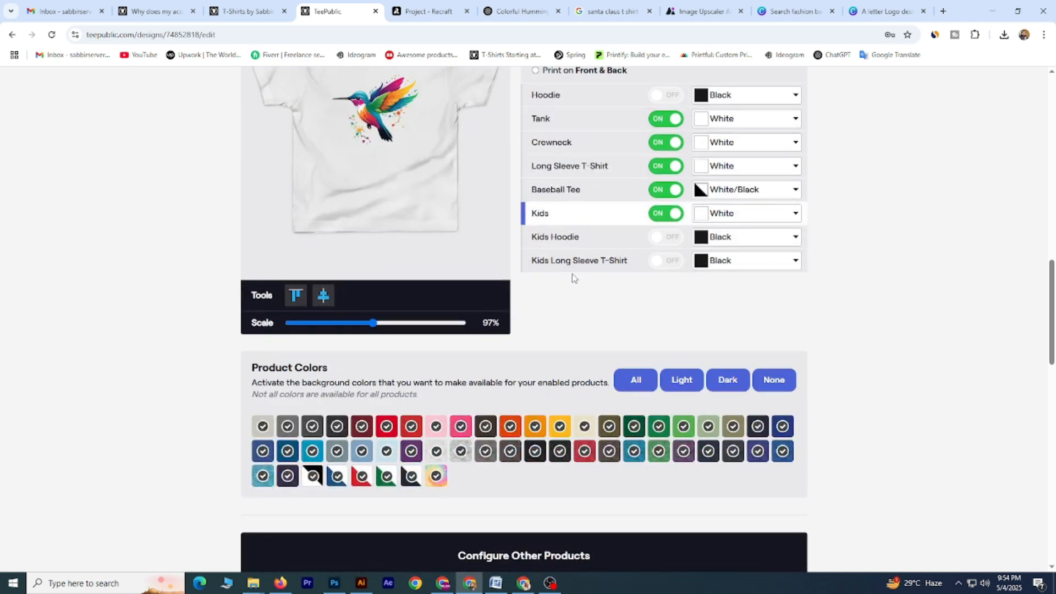
pyautogui.scroll(-5, 575, 277)
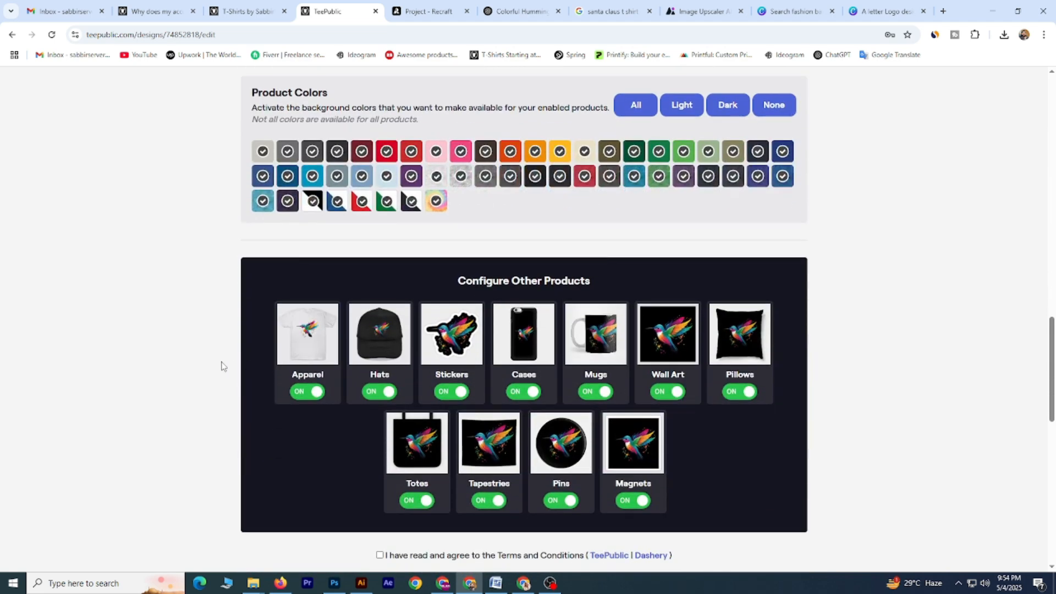
pyautogui.scroll(1, 264, 380)
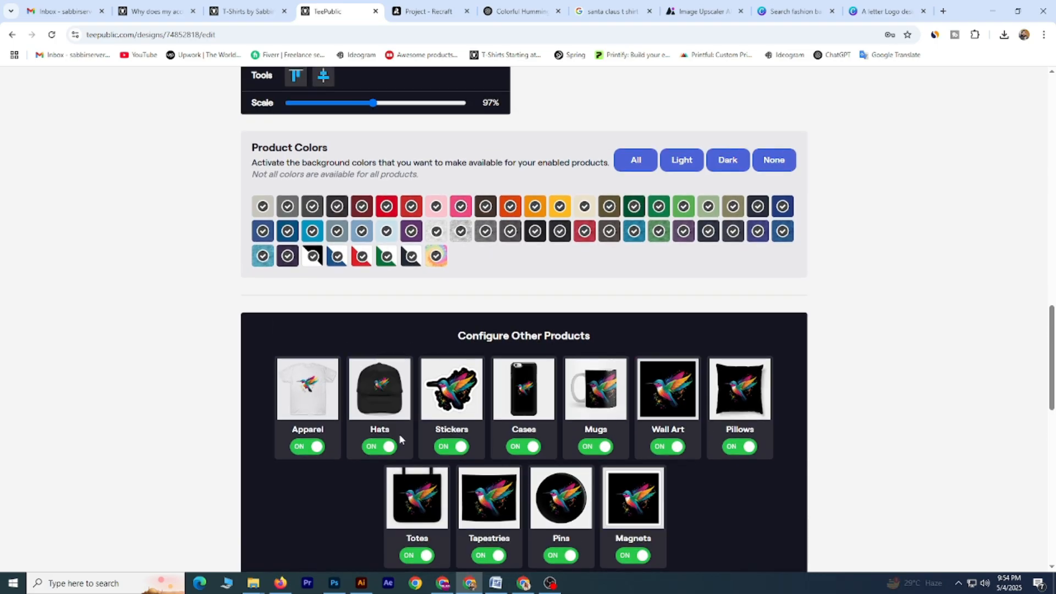
pyautogui.click(406, 408)
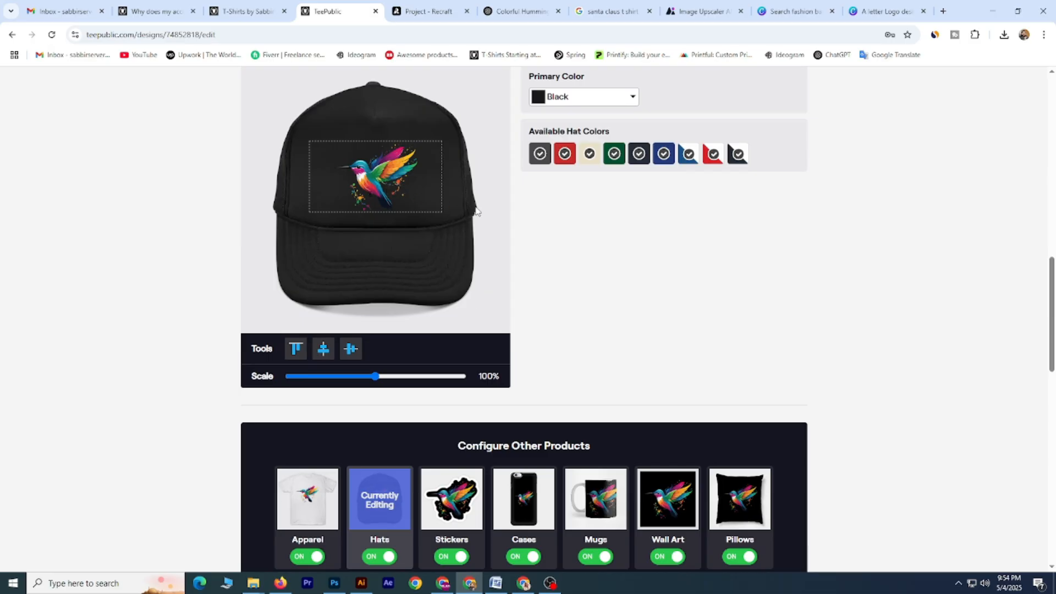
pyautogui.scroll(1, 506, 211)
pyautogui.click(589, 211)
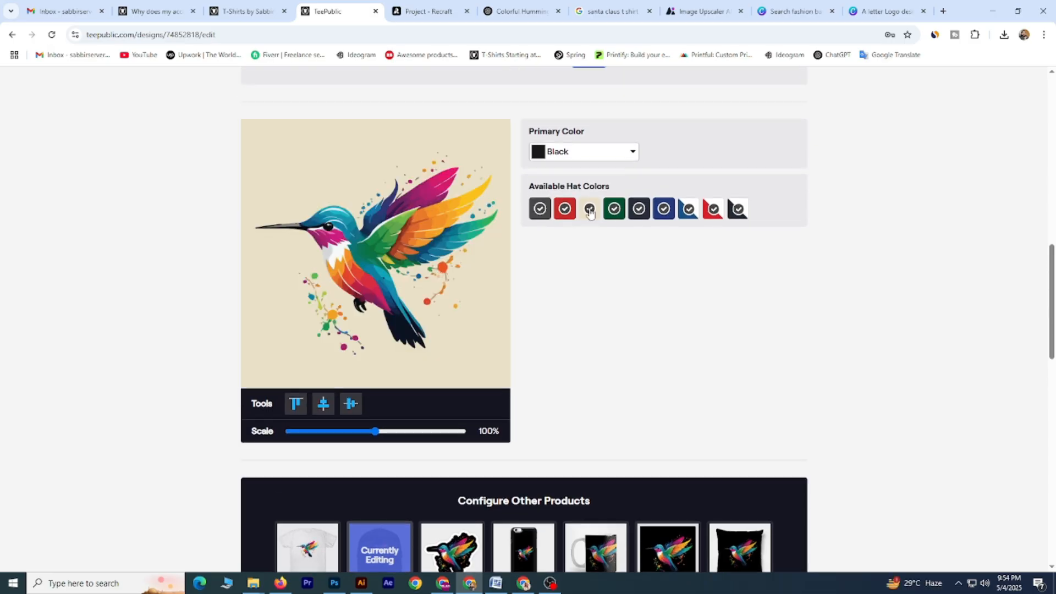
pyautogui.click(592, 215)
pyautogui.click(578, 152)
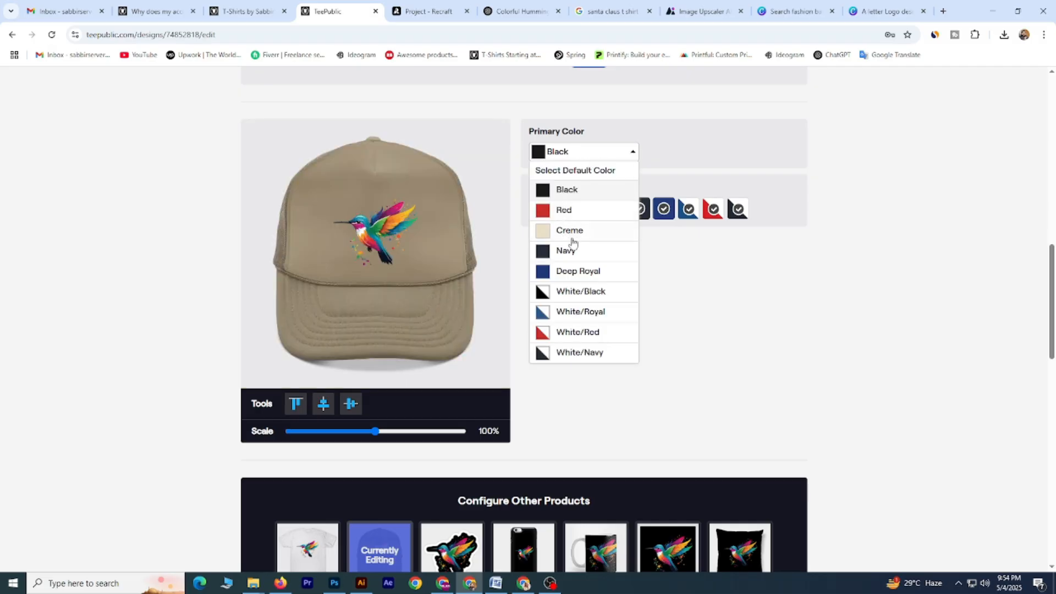
pyautogui.click(562, 293)
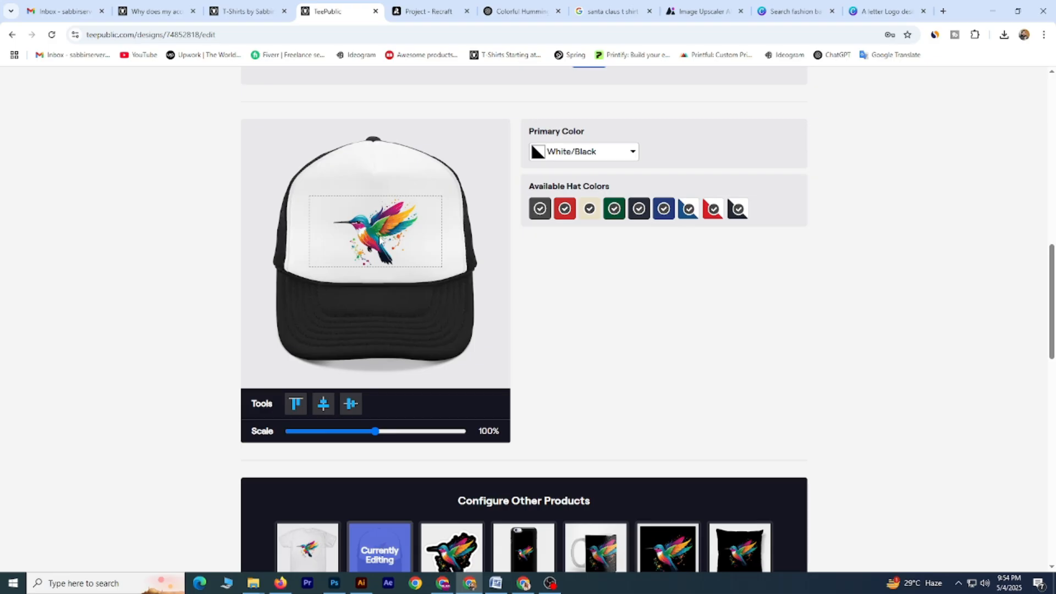
# - Open the Stickers configuration and set the die-cut background color to white (#ffffff)
pyautogui.scroll(-1, 584, 325)
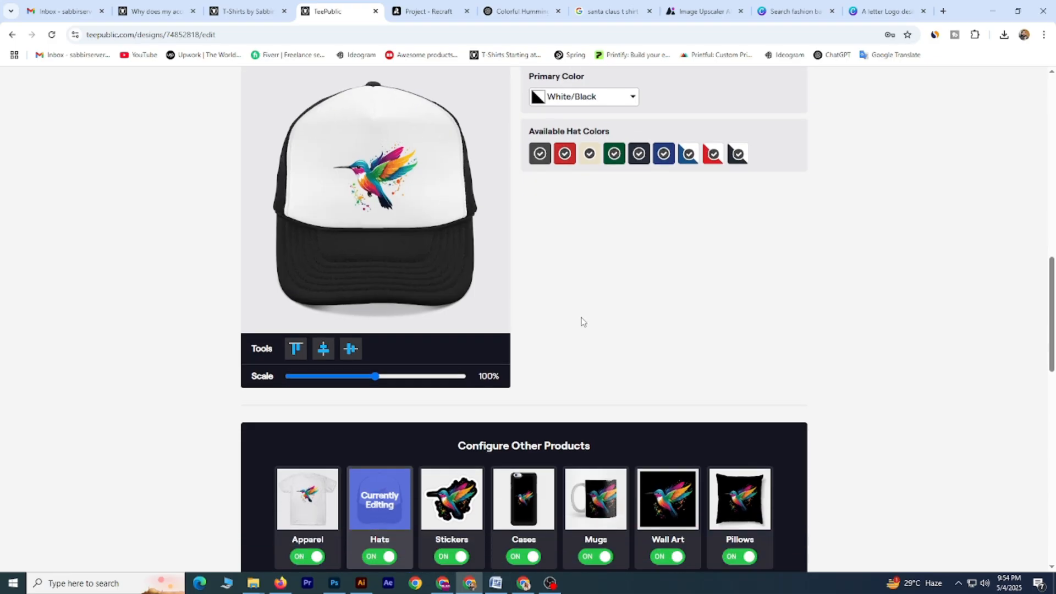
pyautogui.click(472, 511)
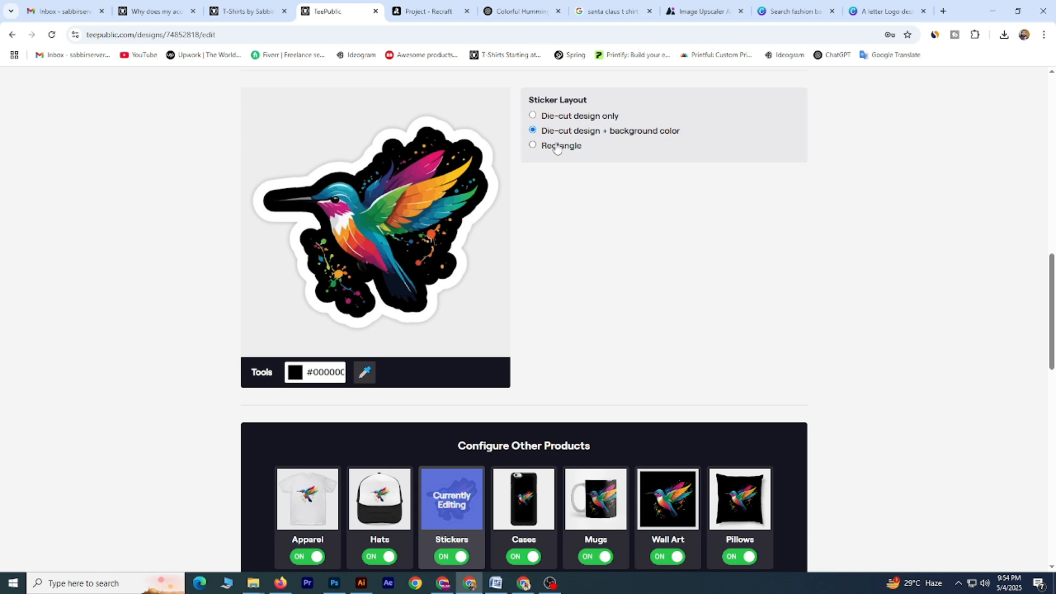
pyautogui.click(288, 373)
pyautogui.click(290, 385)
pyautogui.click(528, 338)
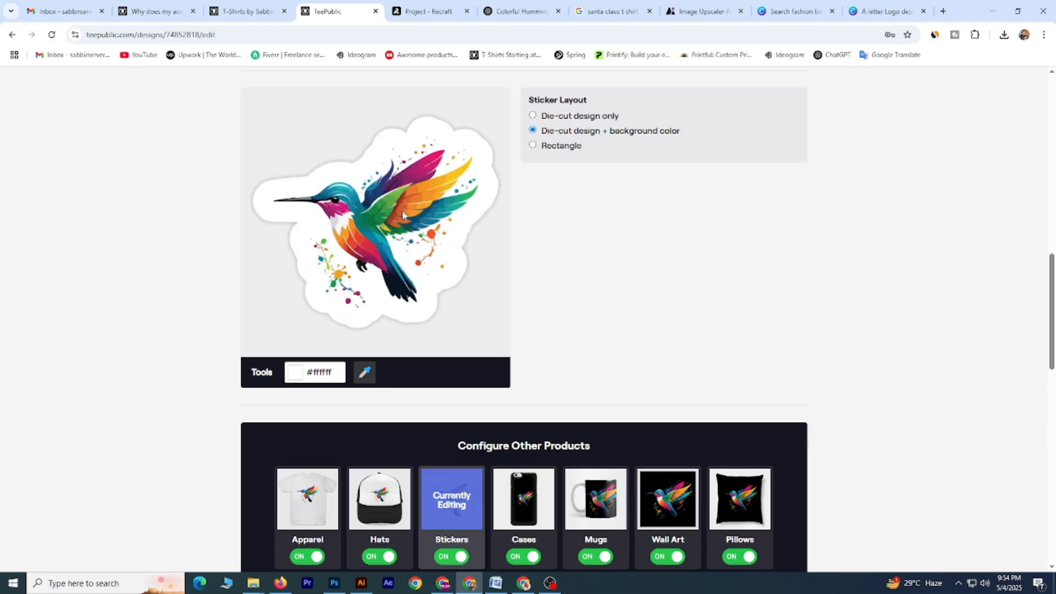
# - Open the Cases configuration and set the phone case background color to white (#ffffff)
pyautogui.click(527, 505)
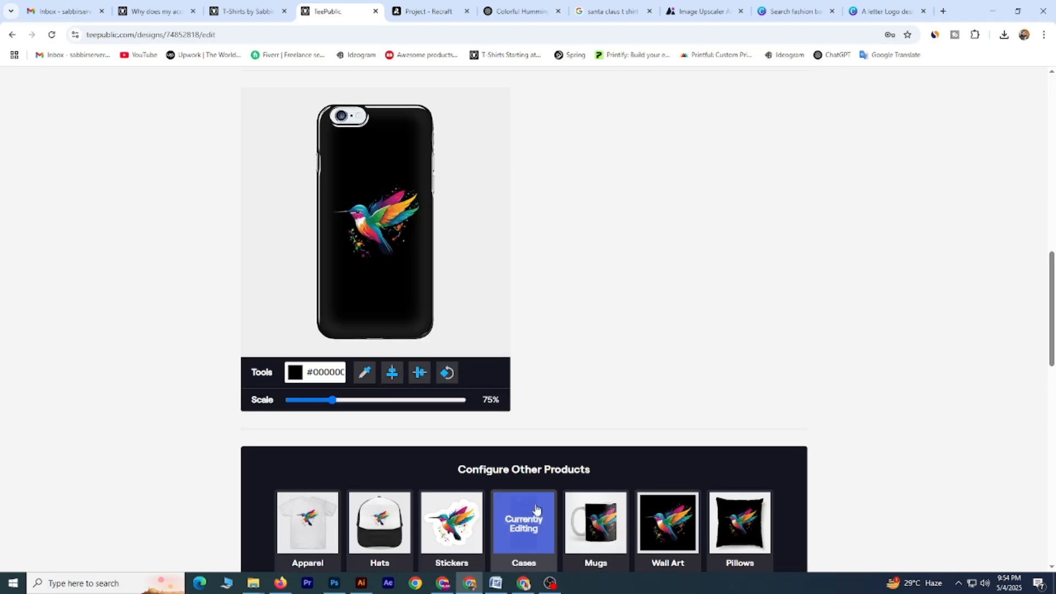
pyautogui.click(295, 373)
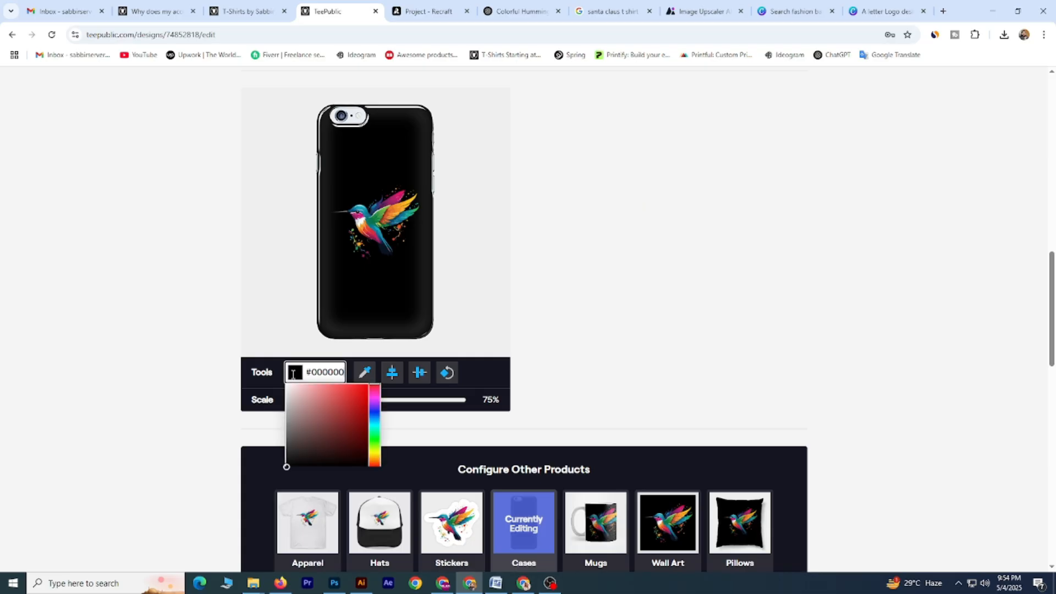
pyautogui.click(286, 388)
pyautogui.moveTo(282, 388); pyautogui.dragTo(284, 383)
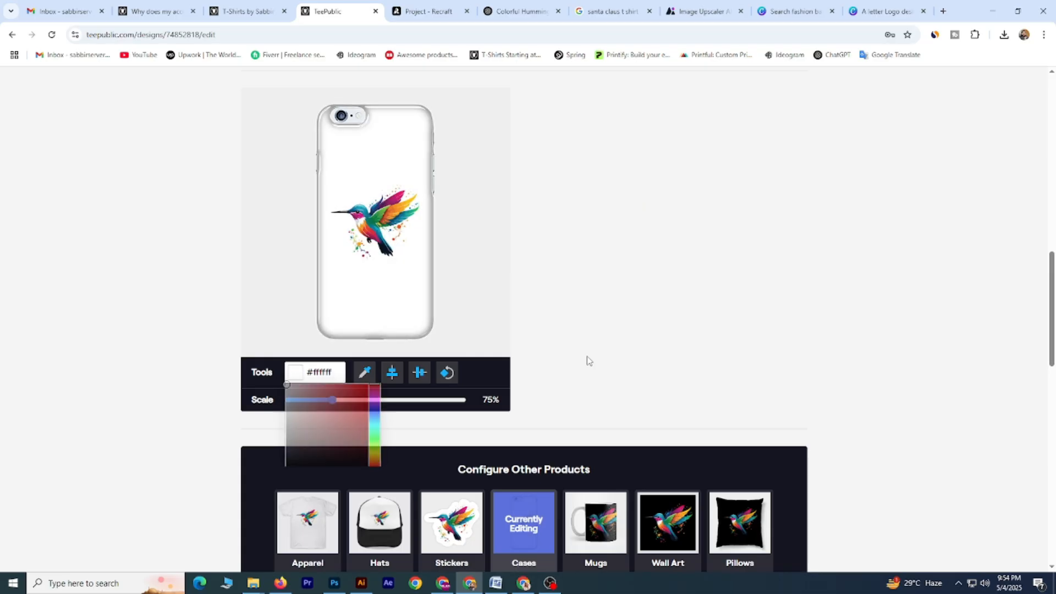
# - In the Mugs configuration, give the mug a #fcfcfc background, scale its artwork to 69% and adjust the artwork's position
pyautogui.scroll(-1, 554, 398)
pyautogui.click(580, 464)
pyautogui.scroll(2, 589, 331)
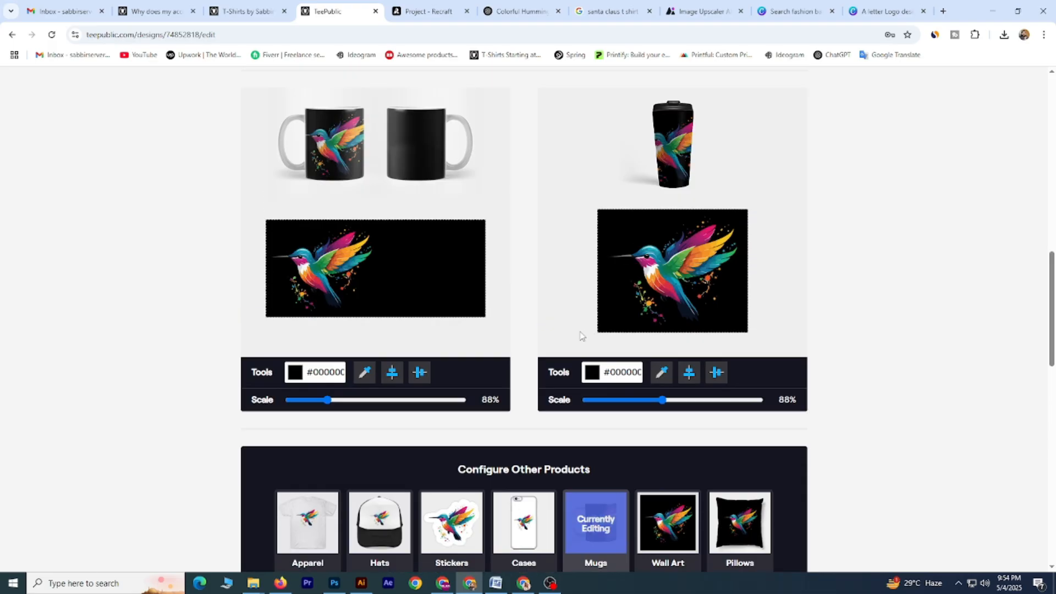
pyautogui.click(298, 421)
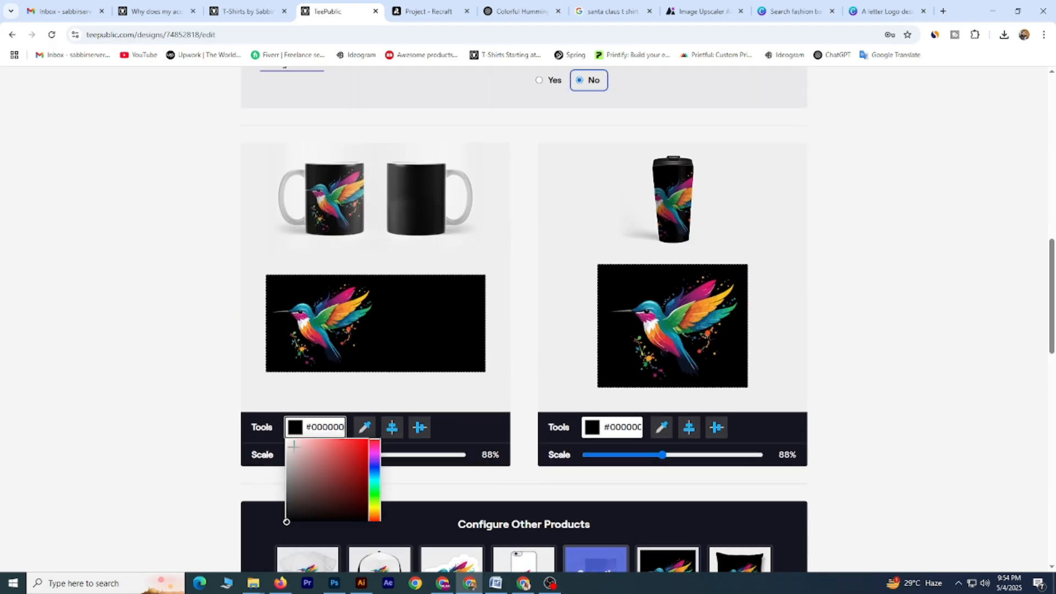
pyautogui.moveTo(293, 446); pyautogui.dragTo(284, 441)
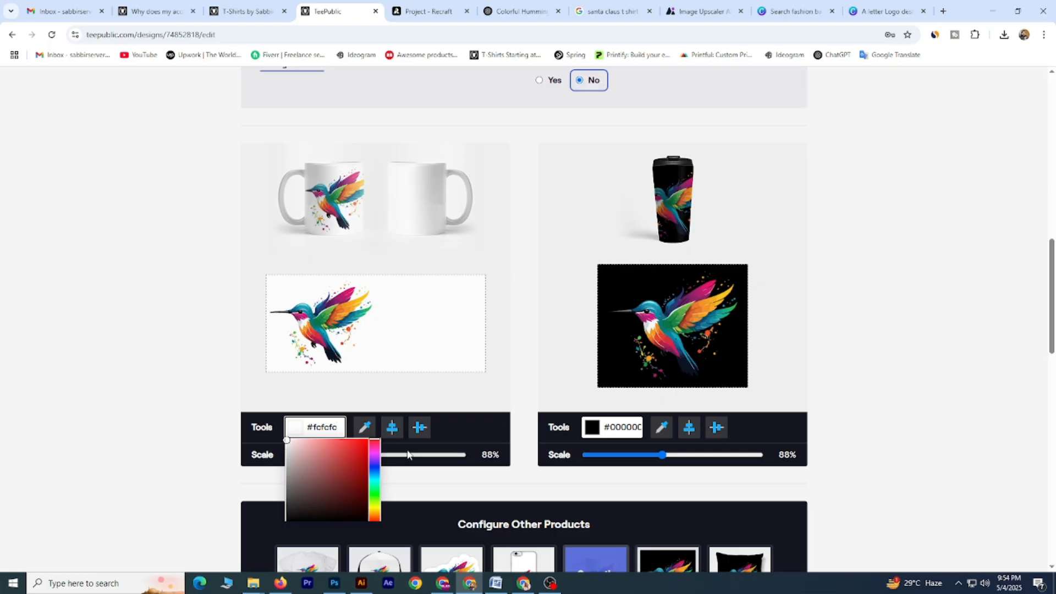
pyautogui.click(339, 208)
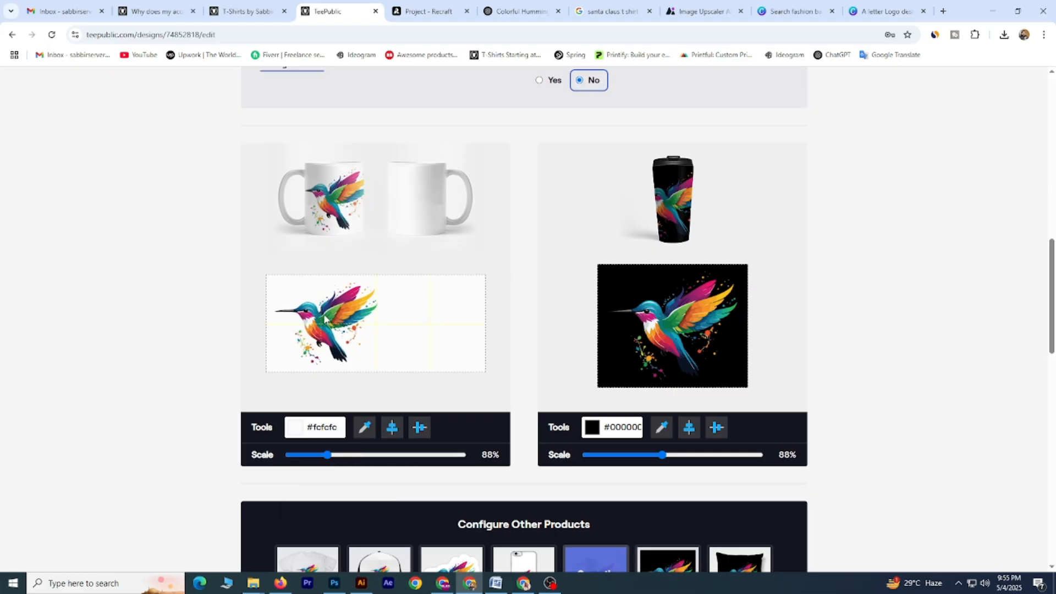
pyautogui.moveTo(328, 455); pyautogui.dragTo(319, 459)
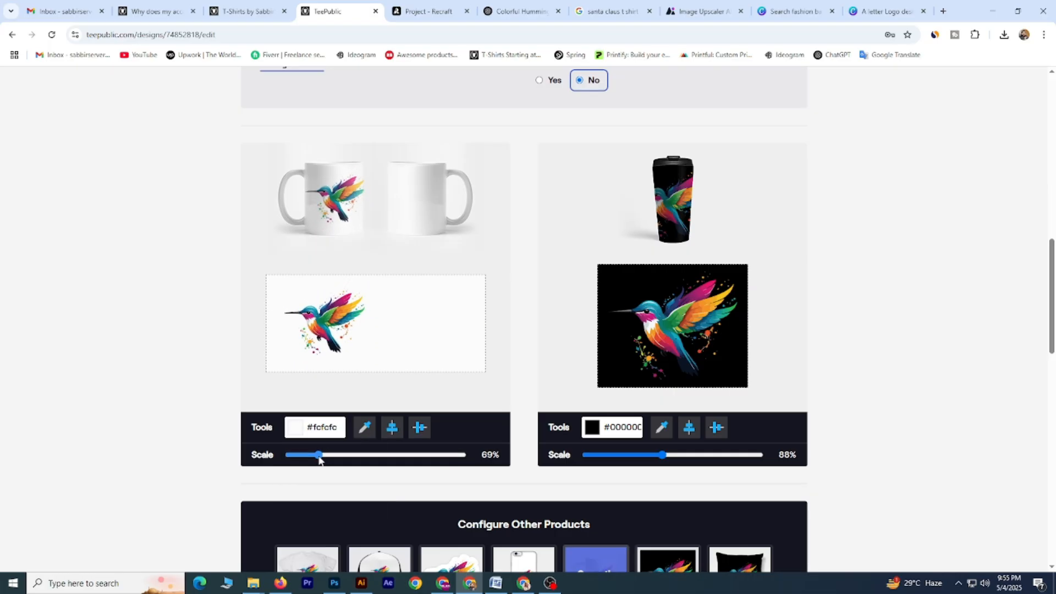
pyautogui.moveTo(329, 324); pyautogui.dragTo(328, 325)
# - Set the travel mug's background color to #f7f7f7 and scale its artwork to 42%
pyautogui.click(592, 427)
pyautogui.click(584, 442)
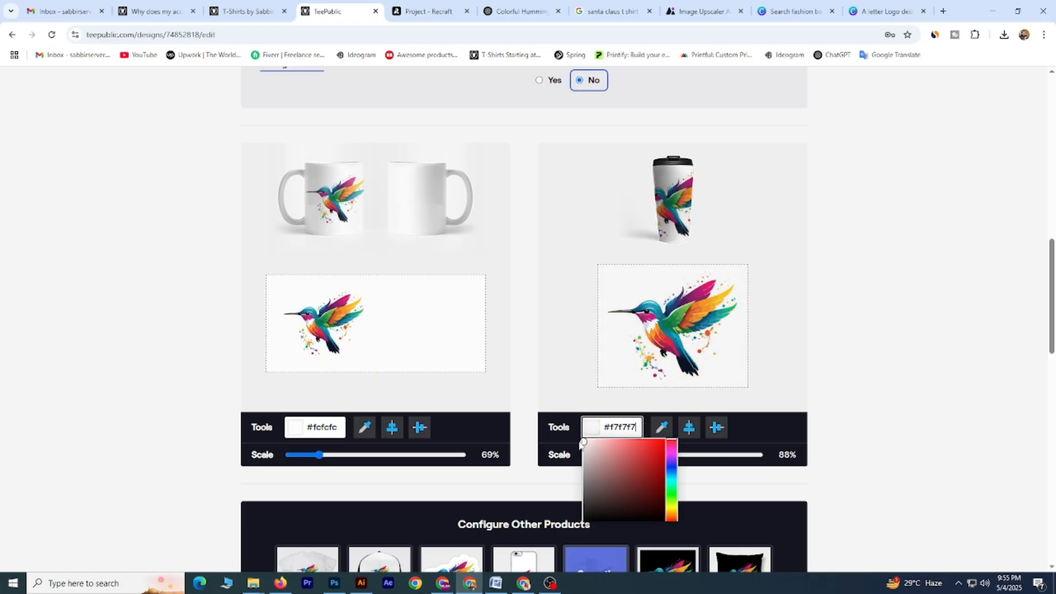
pyautogui.moveTo(653, 455); pyautogui.dragTo(622, 455)
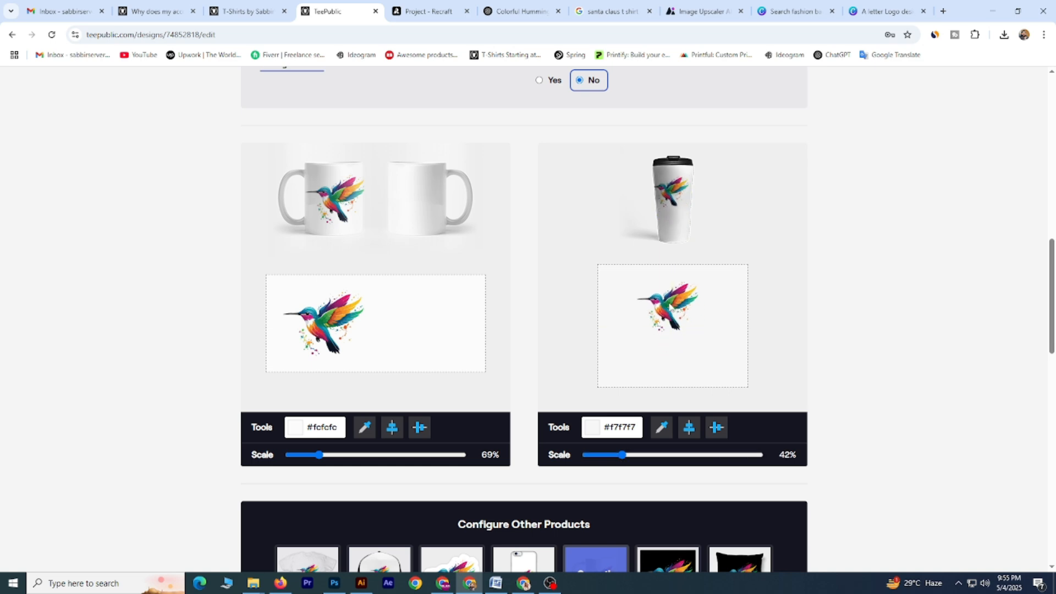
# - Open the Wall Art configuration and set its background color to white (#ffffff)
pyautogui.scroll(-3, 525, 319)
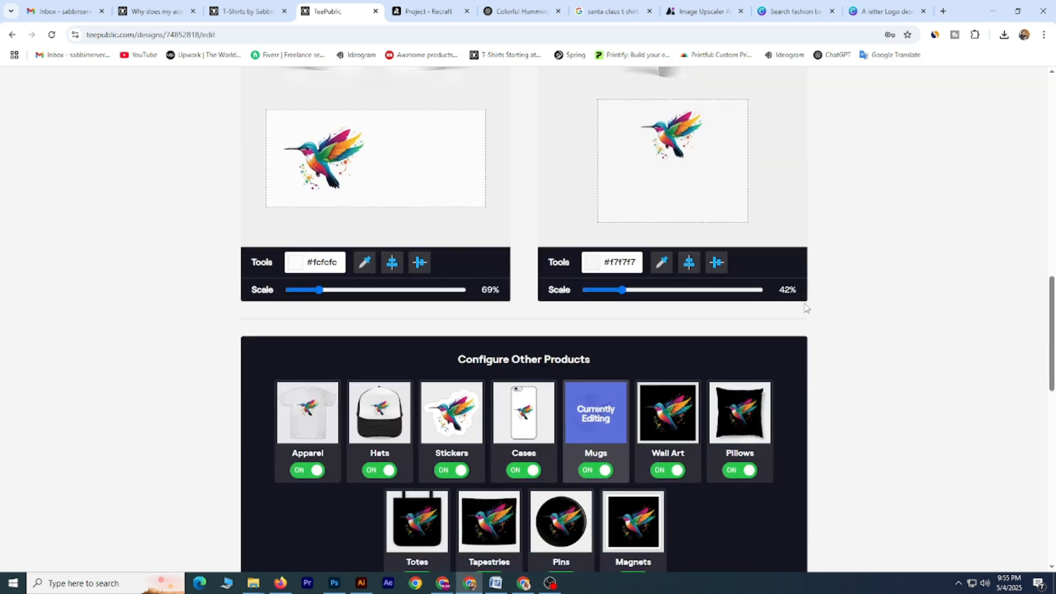
pyautogui.click(653, 428)
pyautogui.scroll(1, 683, 431)
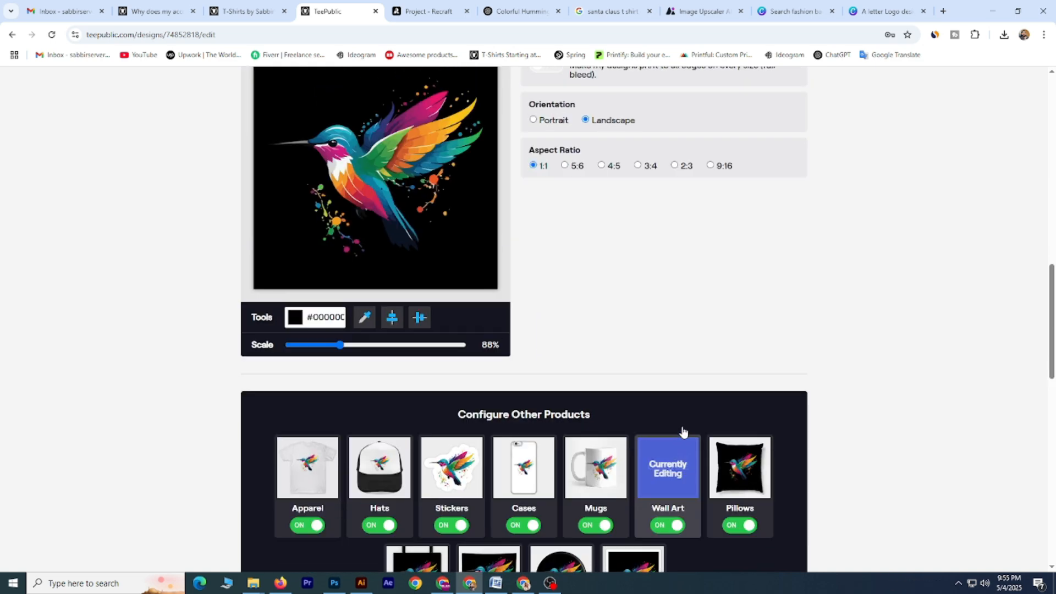
pyautogui.scroll(1, 683, 430)
pyautogui.click(305, 374)
pyautogui.moveTo(287, 390); pyautogui.dragTo(284, 384)
pyautogui.click(681, 302)
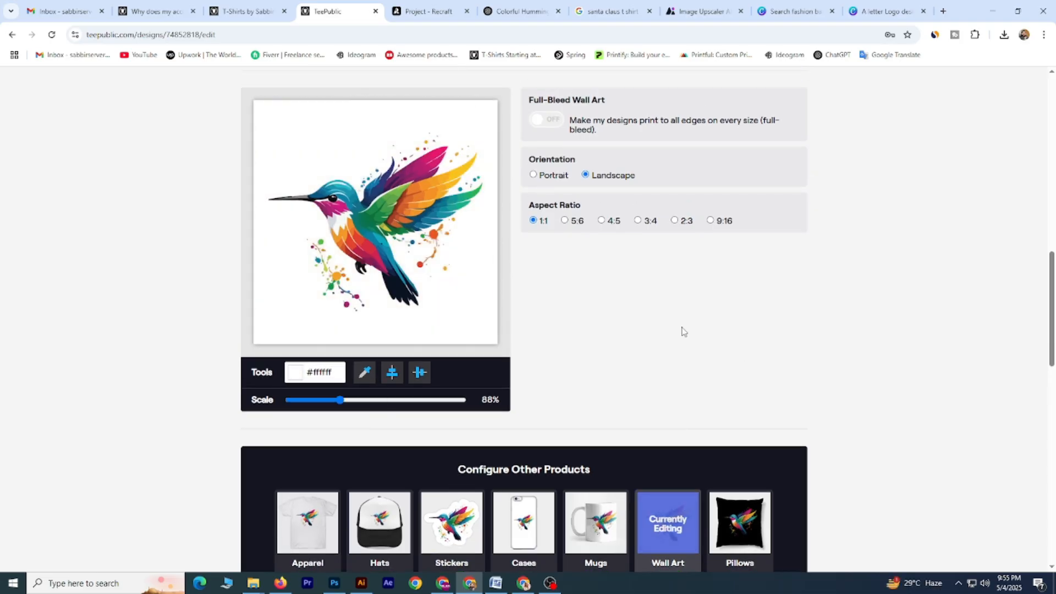
# - Open the Pillows configuration and set the pillow's background color to white (#ffffff)
pyautogui.scroll(-1, 693, 385)
pyautogui.click(740, 468)
pyautogui.scroll(1, 605, 353)
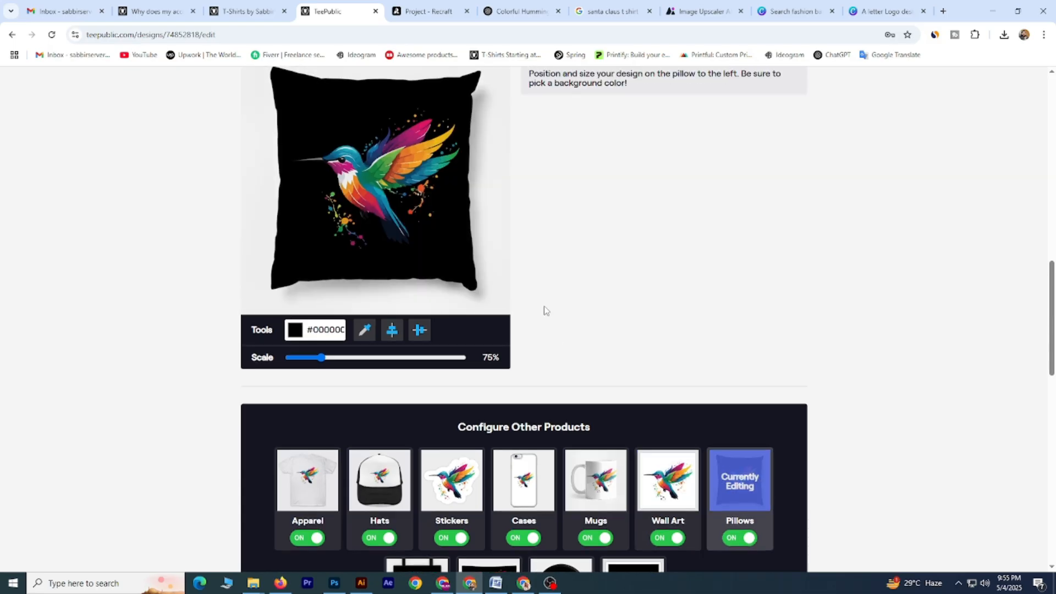
pyautogui.click(304, 379)
pyautogui.click(287, 385)
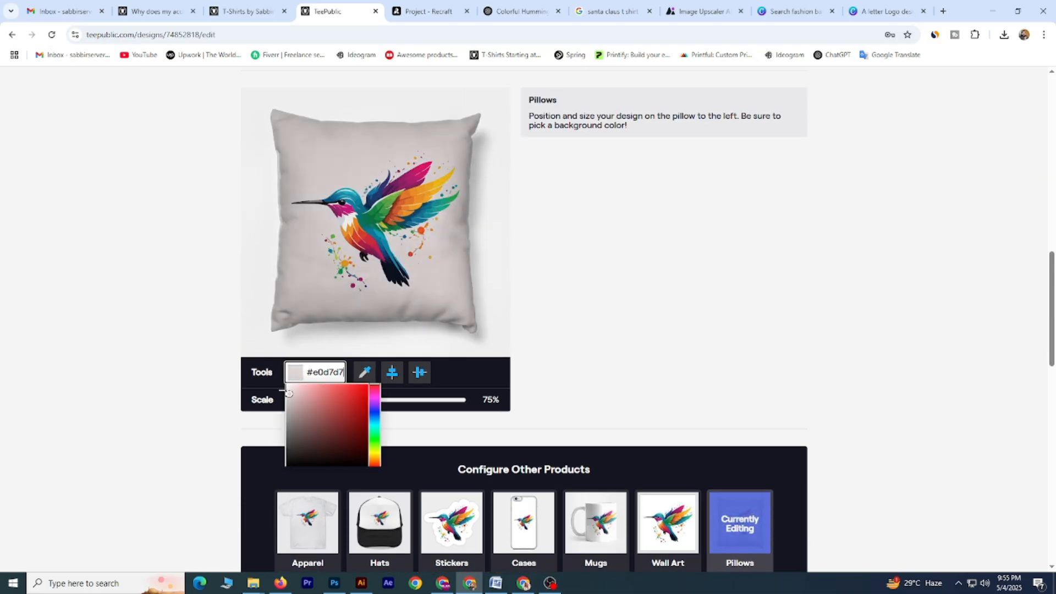
pyautogui.click(604, 305)
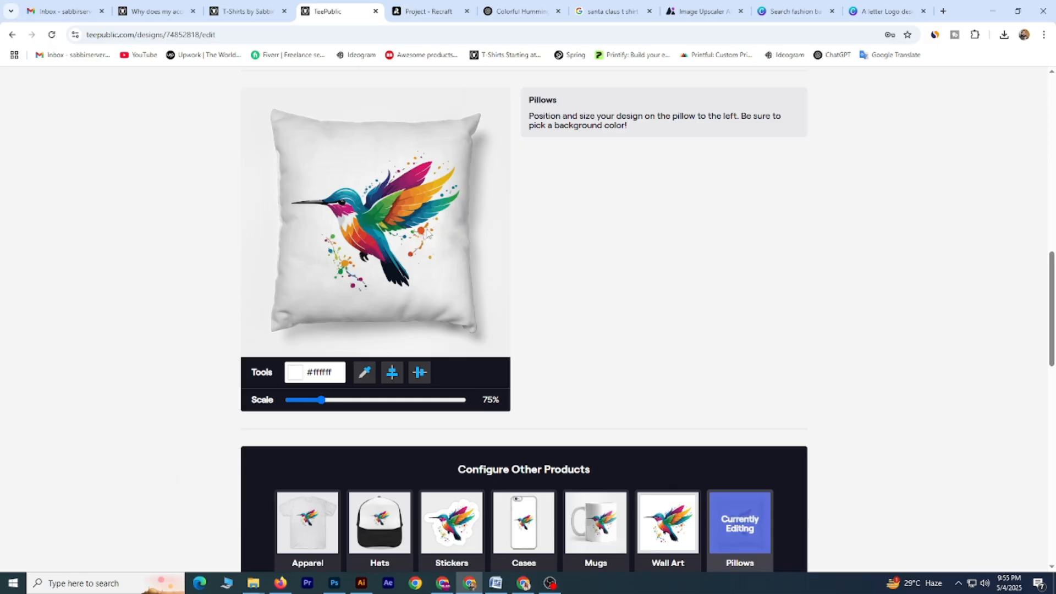
# - Open the Totes configuration and set the tote bag's background color to white (#ffffff)
pyautogui.scroll(-1, 722, 296)
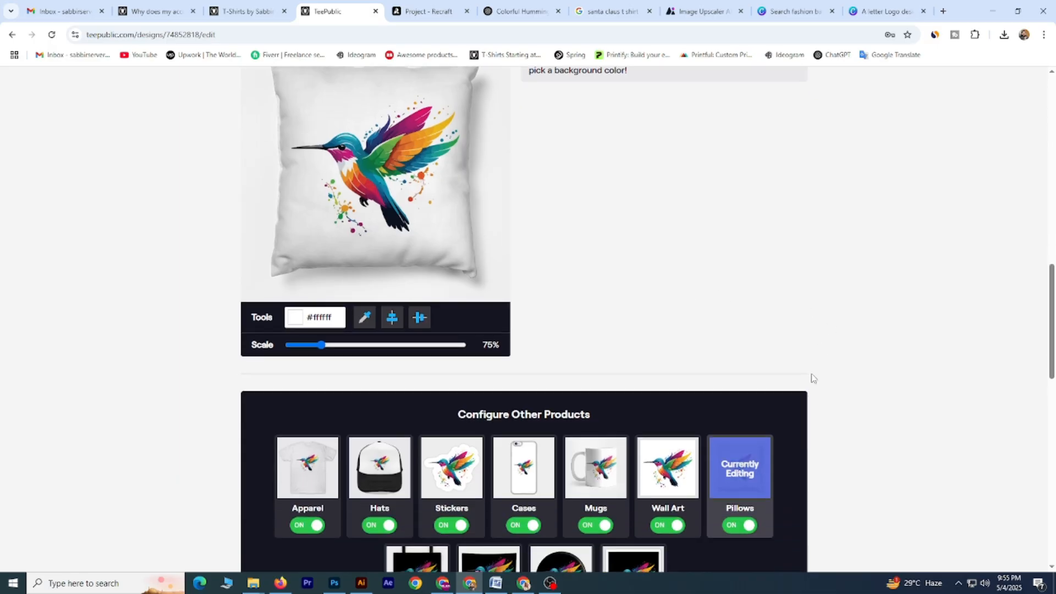
pyautogui.scroll(-2, 524, 462)
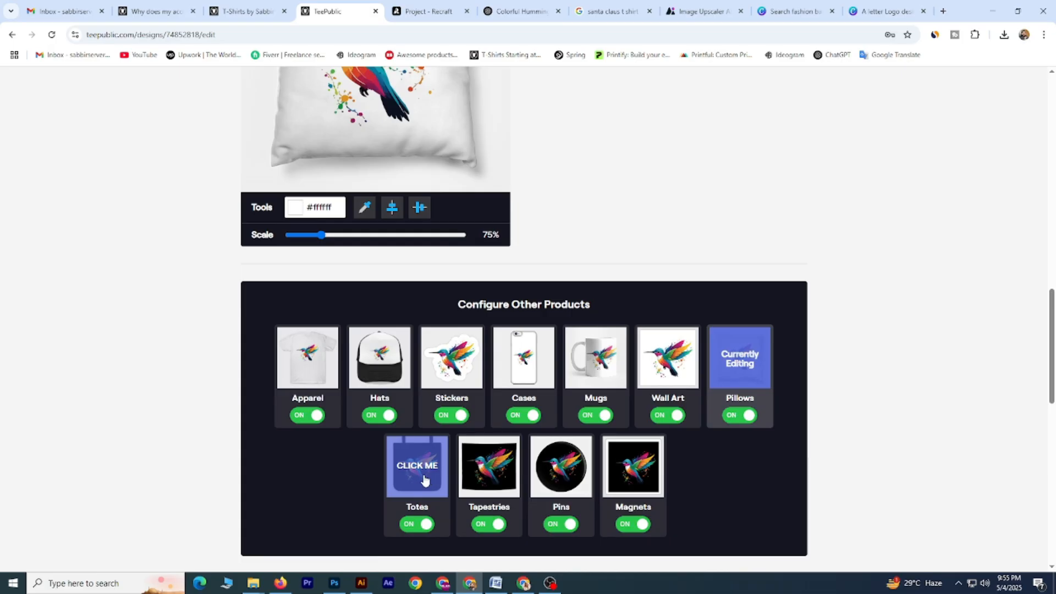
pyautogui.click(424, 480)
pyautogui.click(295, 207)
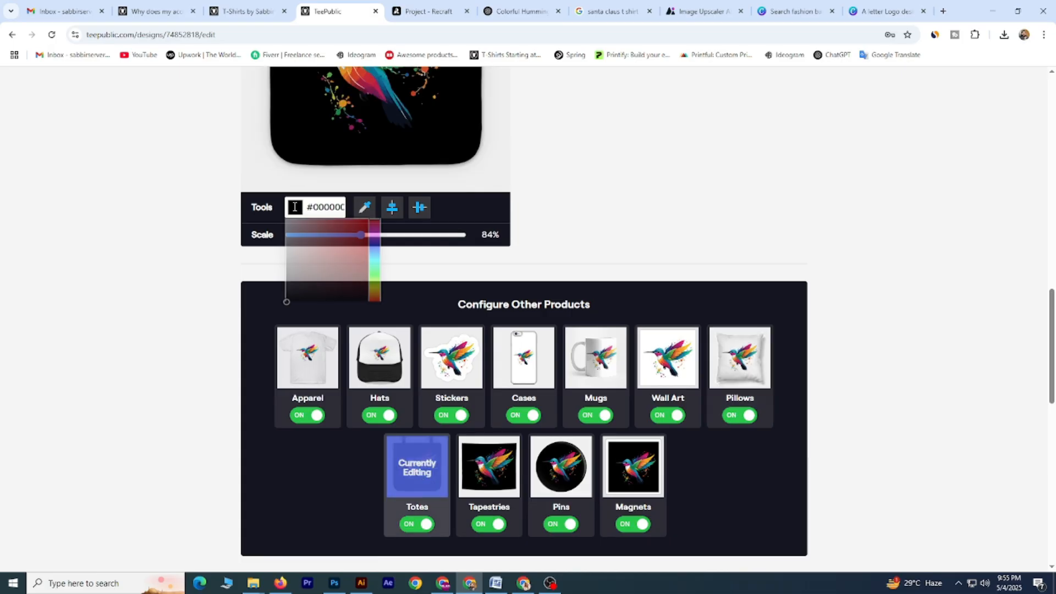
pyautogui.click(285, 221)
pyautogui.click(610, 193)
pyautogui.scroll(4, 611, 193)
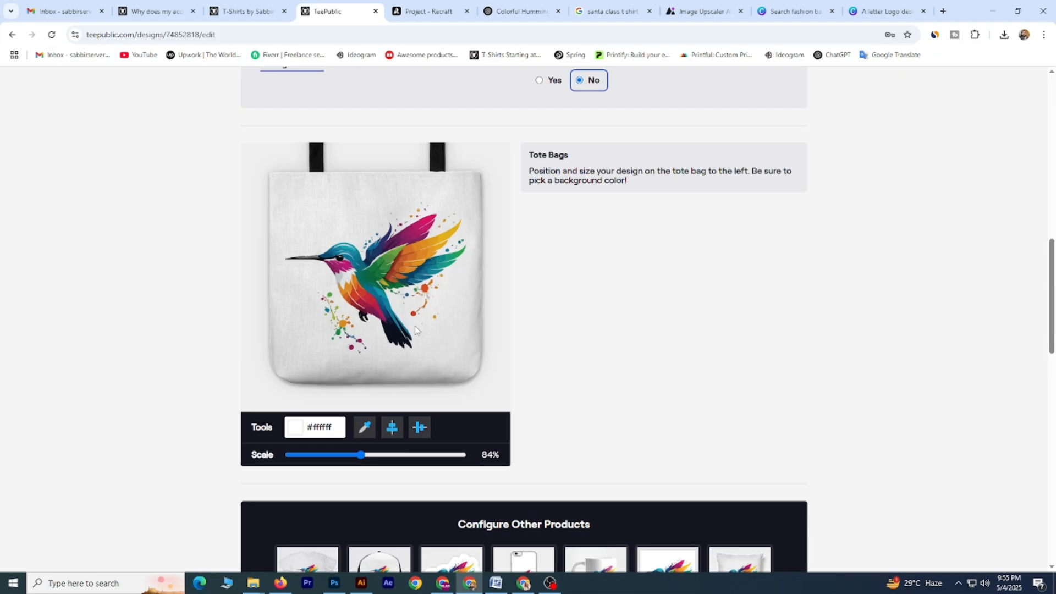
# - In the Tapestries configuration, set the background color of both the Medium & Large and the Small Tapestry to white (#ffffff)
pyautogui.scroll(-3, 415, 330)
pyautogui.scroll(3, 605, 261)
pyautogui.scroll(-2, 605, 261)
pyautogui.scroll(5, 585, 272)
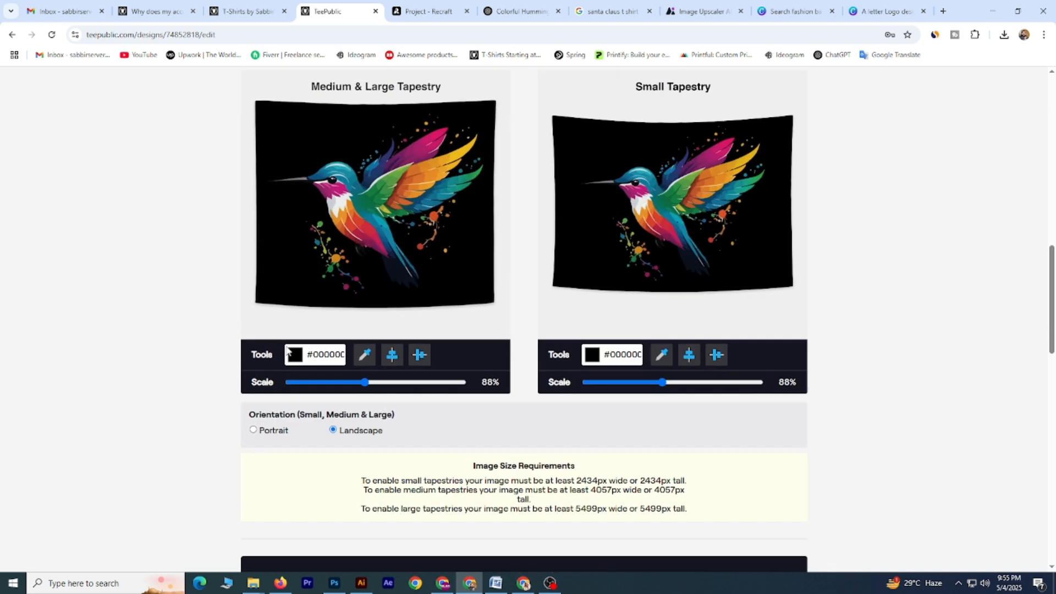
pyautogui.click(292, 352)
pyautogui.click(287, 367)
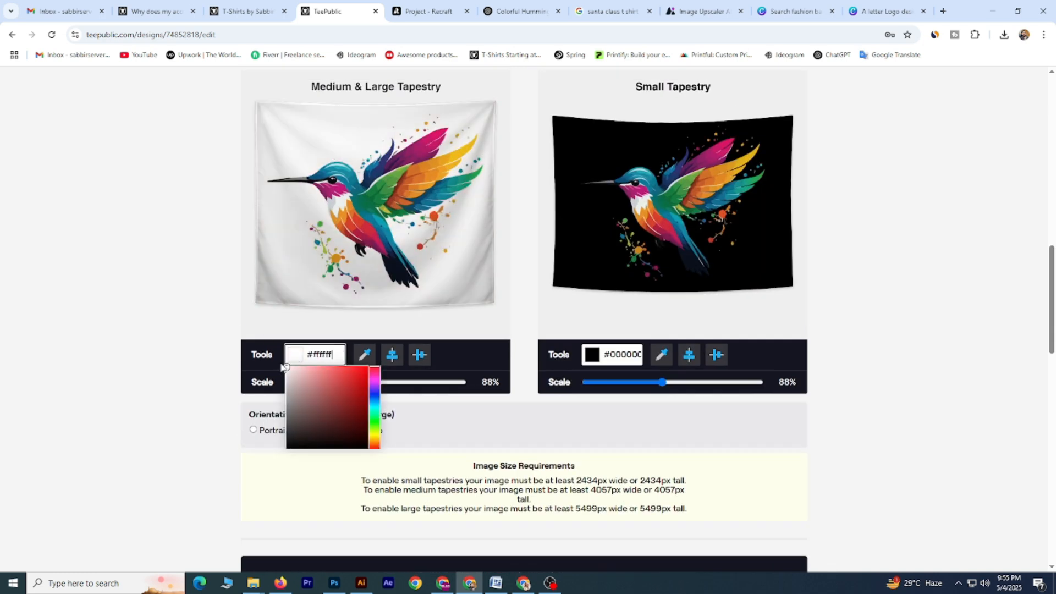
pyautogui.click(189, 316)
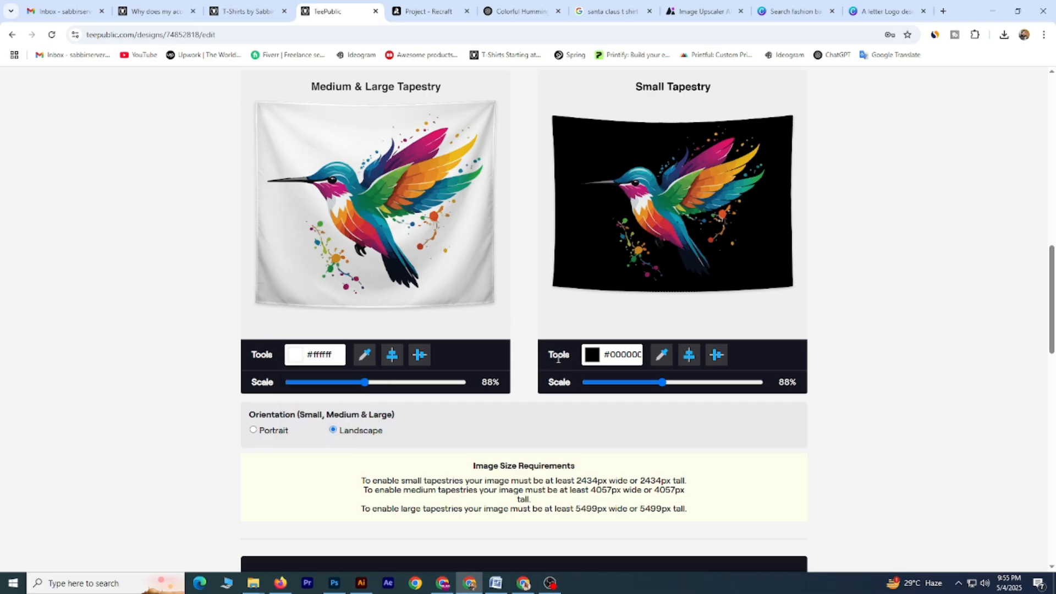
pyautogui.click(592, 355)
pyautogui.click(584, 368)
pyautogui.click(915, 266)
pyautogui.scroll(2, 447, 283)
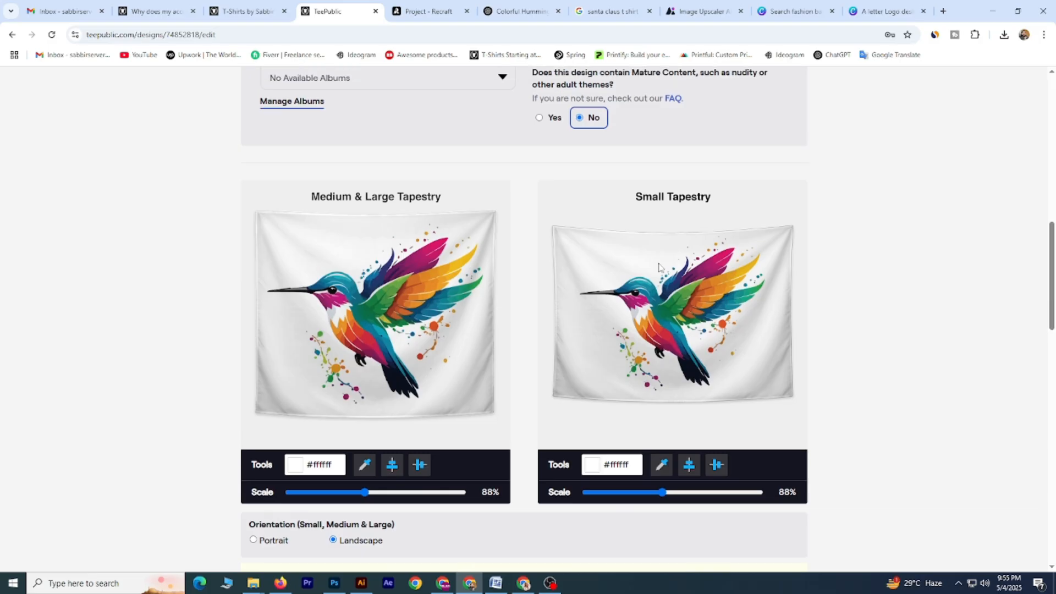
# - Scale the artwork to 81% on the Small Tapestry and to 79% on the Medium & Large Tapestry
pyautogui.scroll(-5, 734, 306)
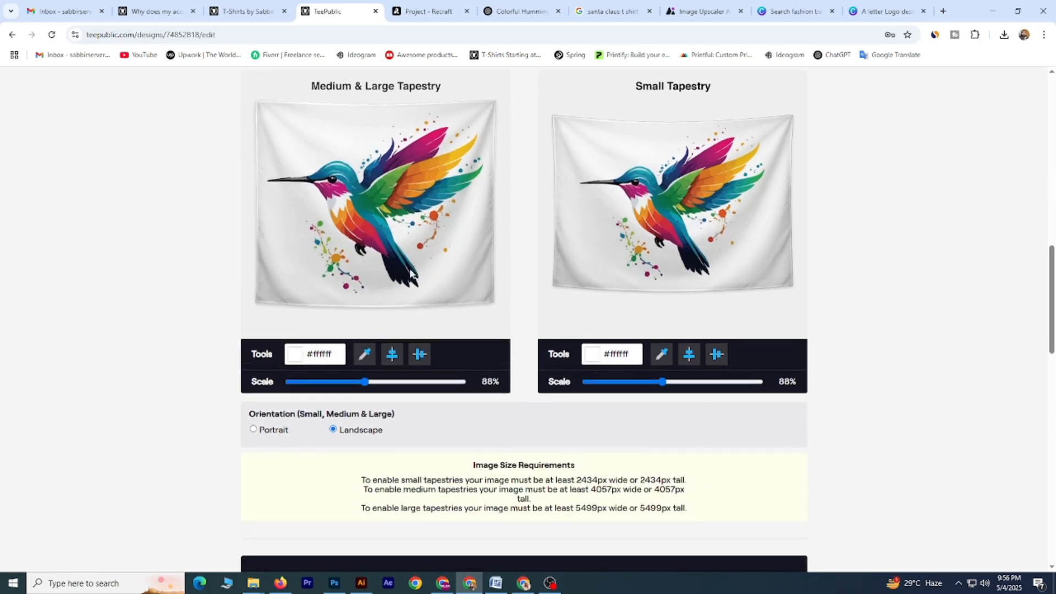
pyautogui.scroll(4, 529, 263)
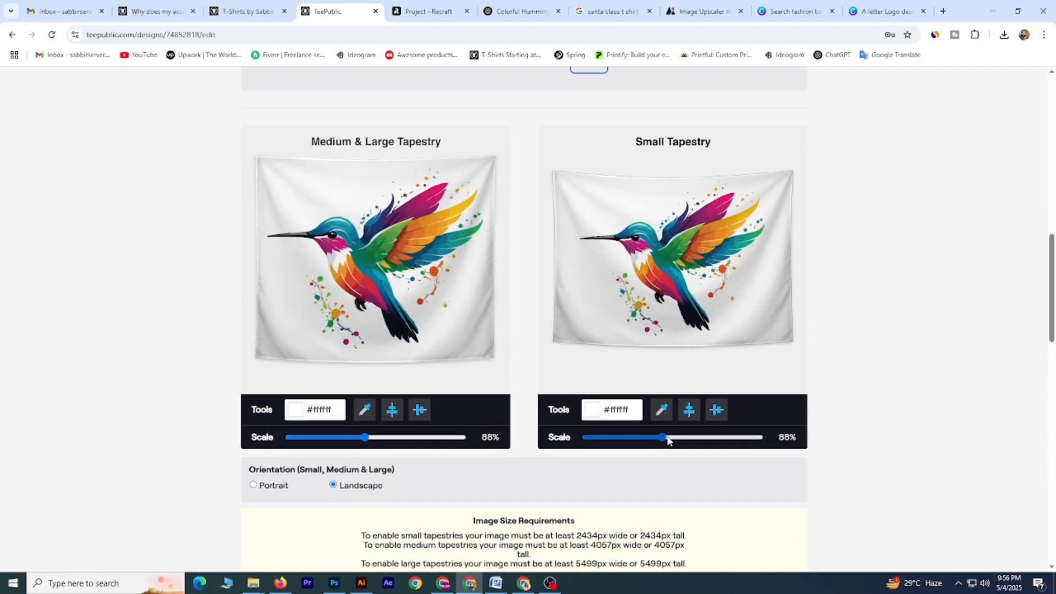
pyautogui.moveTo(663, 442); pyautogui.dragTo(656, 442)
pyautogui.moveTo(365, 438); pyautogui.dragTo(357, 440)
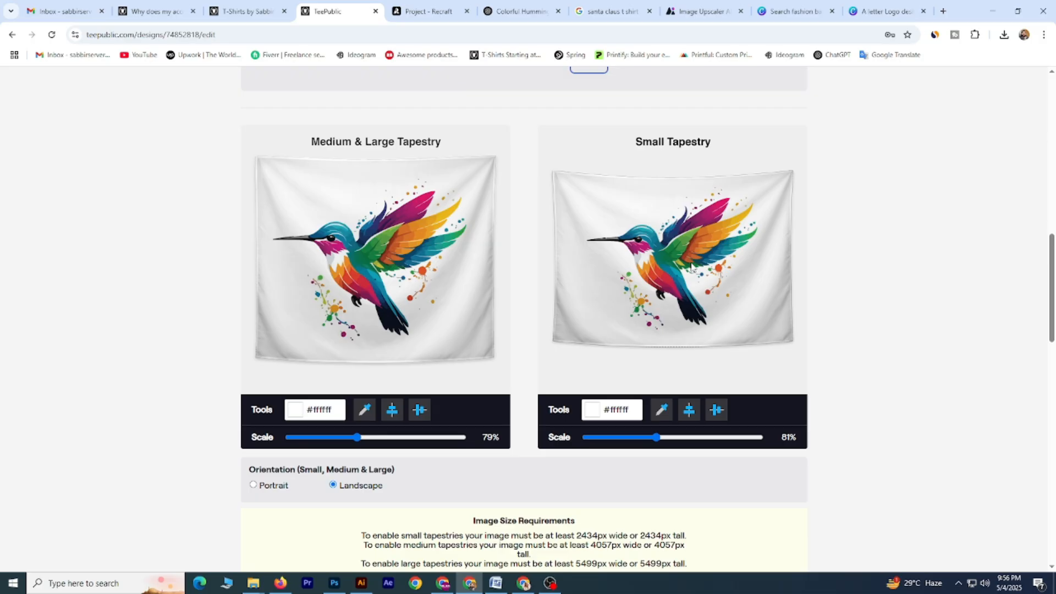
# - Open the Magnets configuration and set the magnet's background color to white (#ffffff)
pyautogui.scroll(-5, 901, 377)
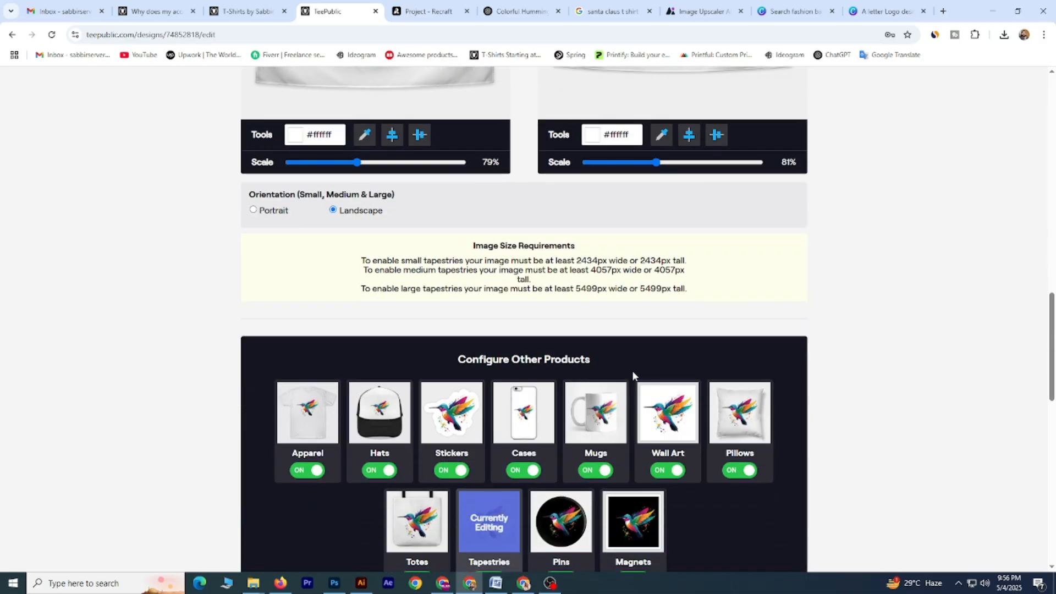
pyautogui.scroll(-1, 632, 374)
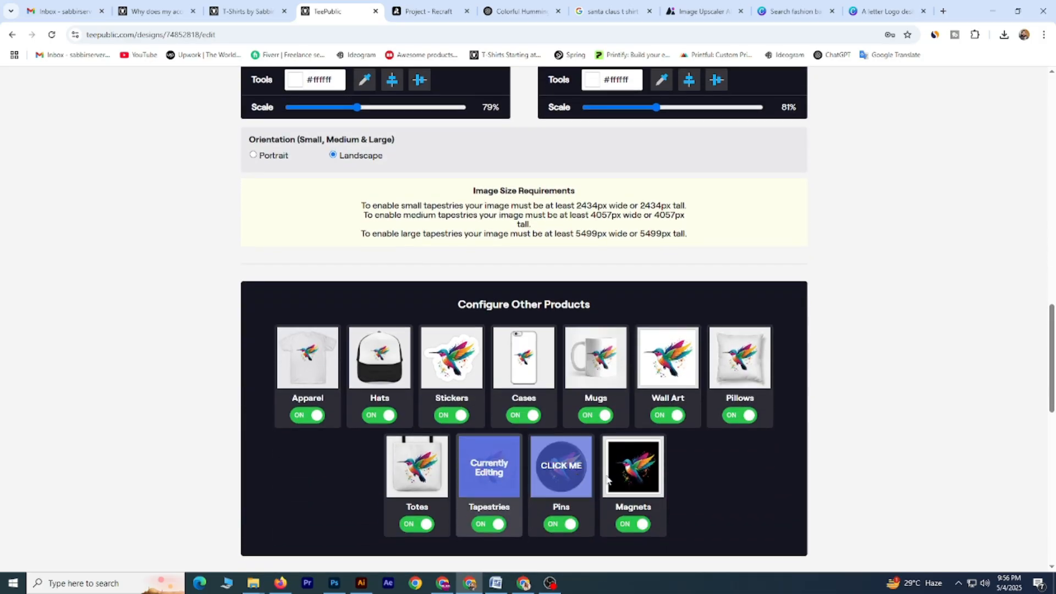
pyautogui.click(642, 480)
pyautogui.scroll(3, 447, 370)
pyautogui.click(296, 372)
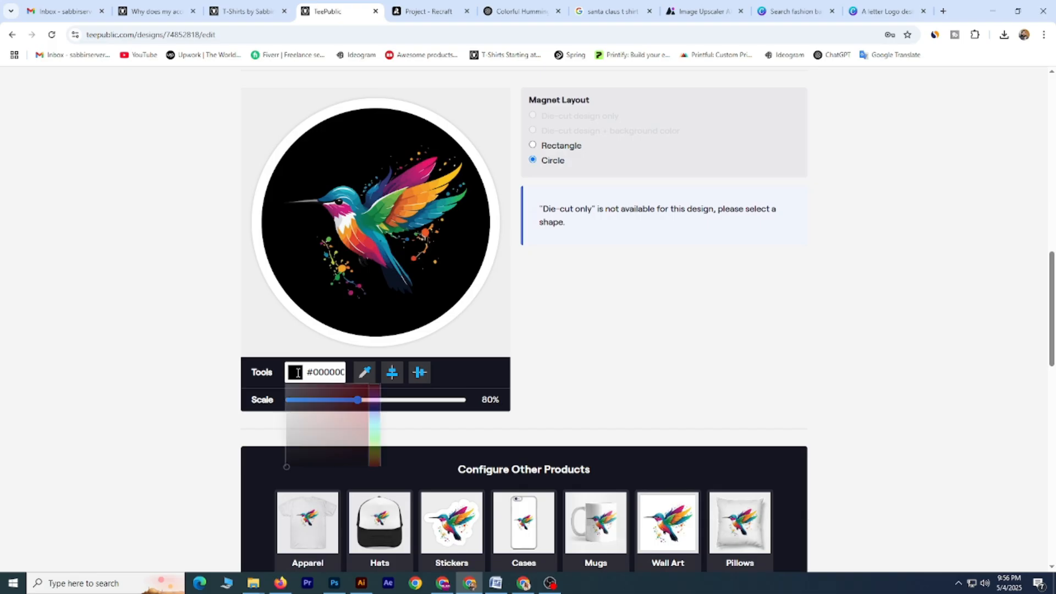
pyautogui.moveTo(298, 395); pyautogui.dragTo(273, 374)
pyautogui.click(650, 334)
pyautogui.scroll(-3, 689, 357)
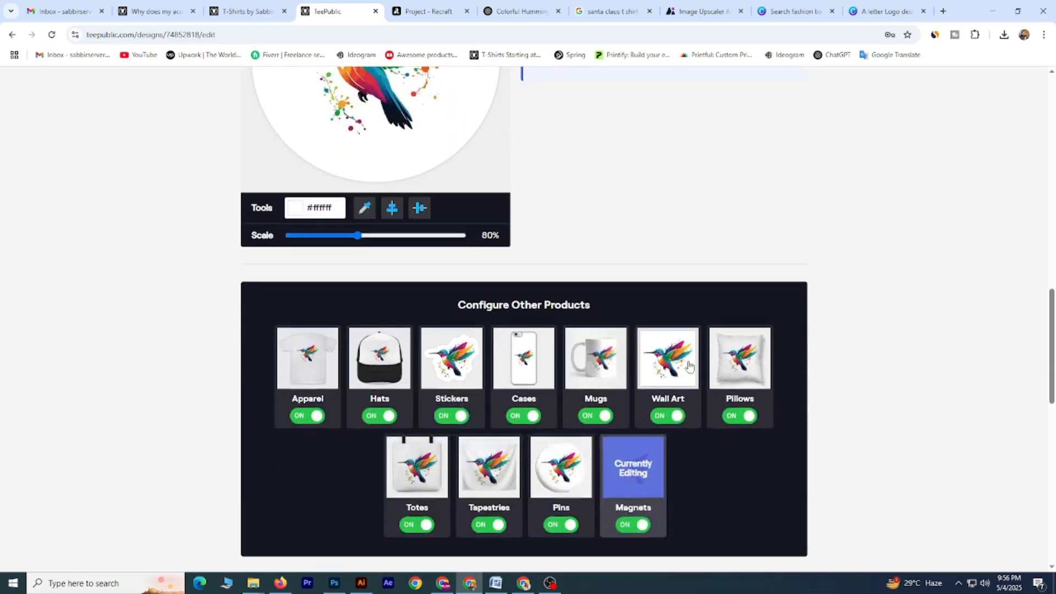
# - Open the Pins configuration and review the pin preview, the uploaded artwork and the design's title, description and tags
pyautogui.click(569, 474)
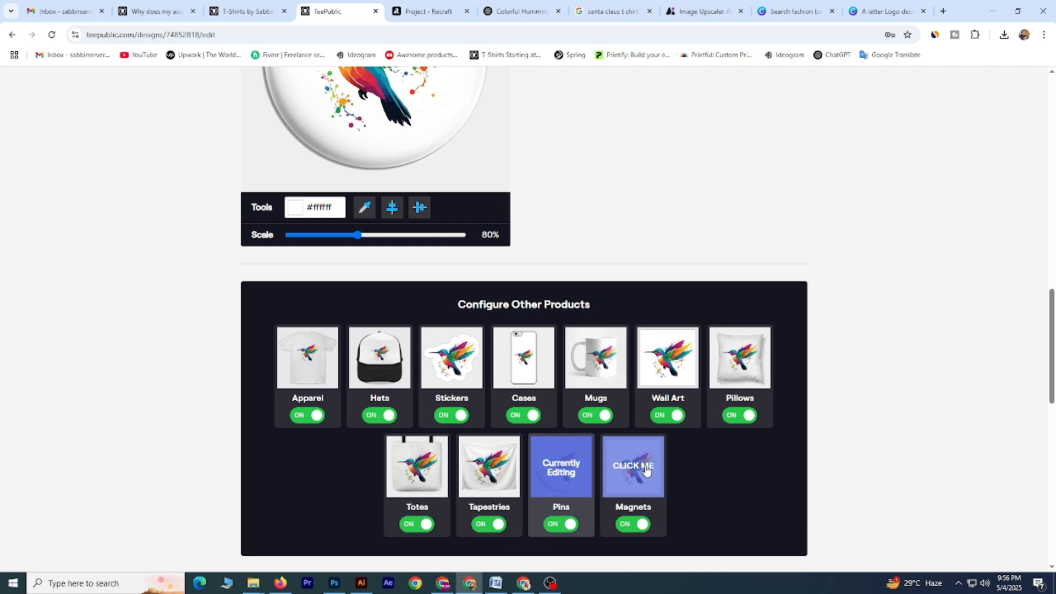
pyautogui.scroll(-2, 662, 399)
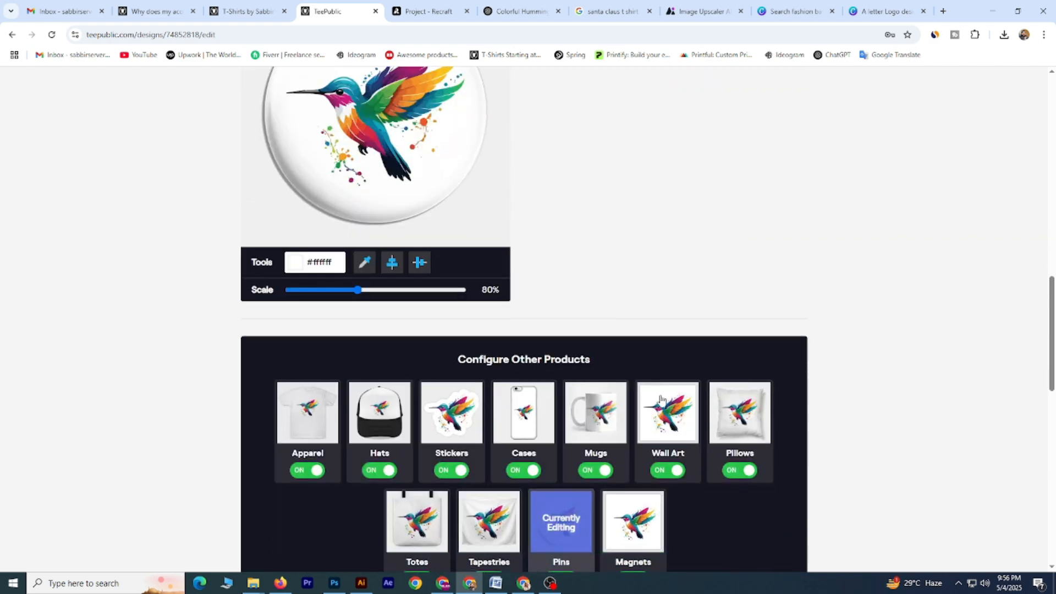
pyautogui.scroll(8, 496, 322)
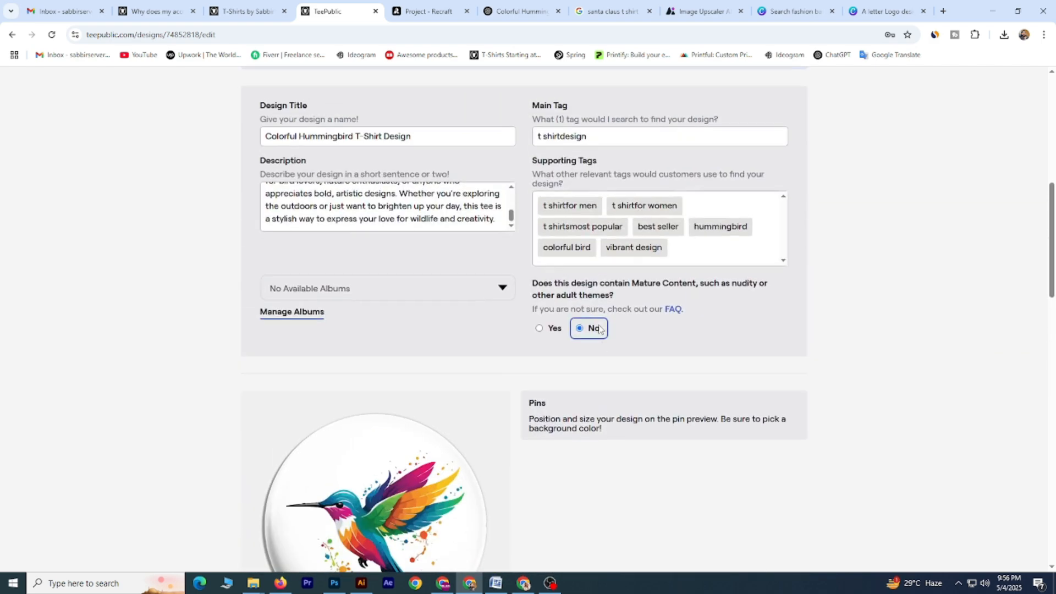
pyautogui.scroll(6, 497, 322)
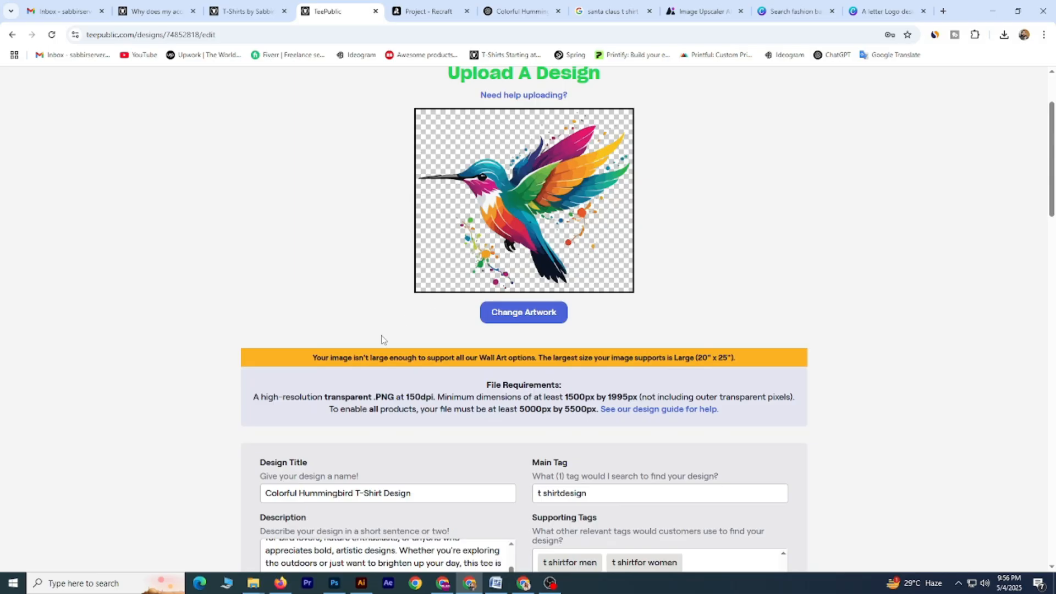
pyautogui.scroll(-7, 381, 340)
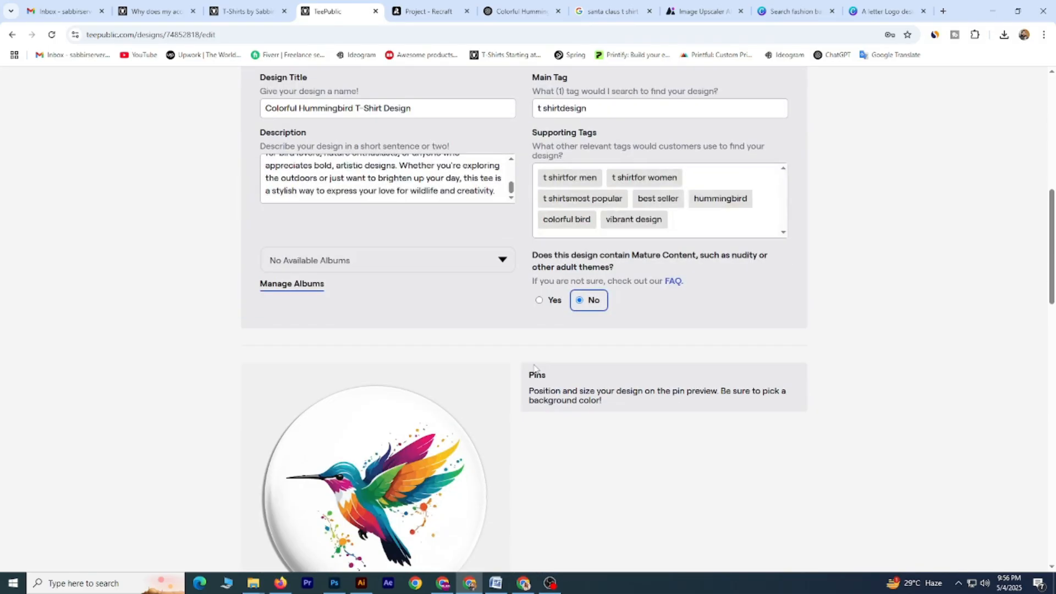
pyautogui.scroll(-8, 532, 366)
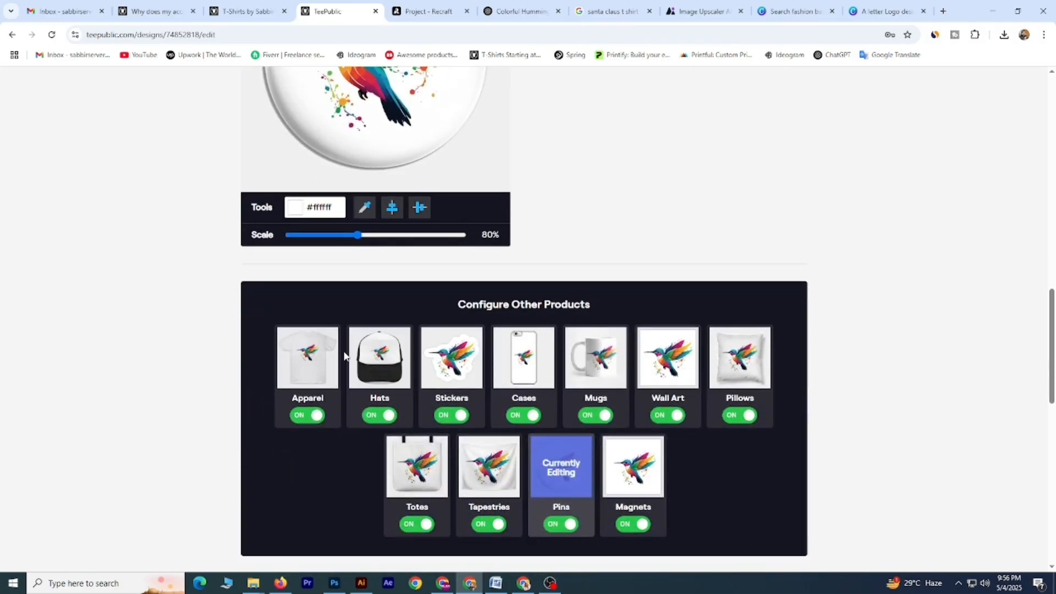
# - Reopen the Apparel, Hats, Stickers and Cases configurations to check their previews and settings
pyautogui.click(333, 359)
pyautogui.scroll(2, 422, 368)
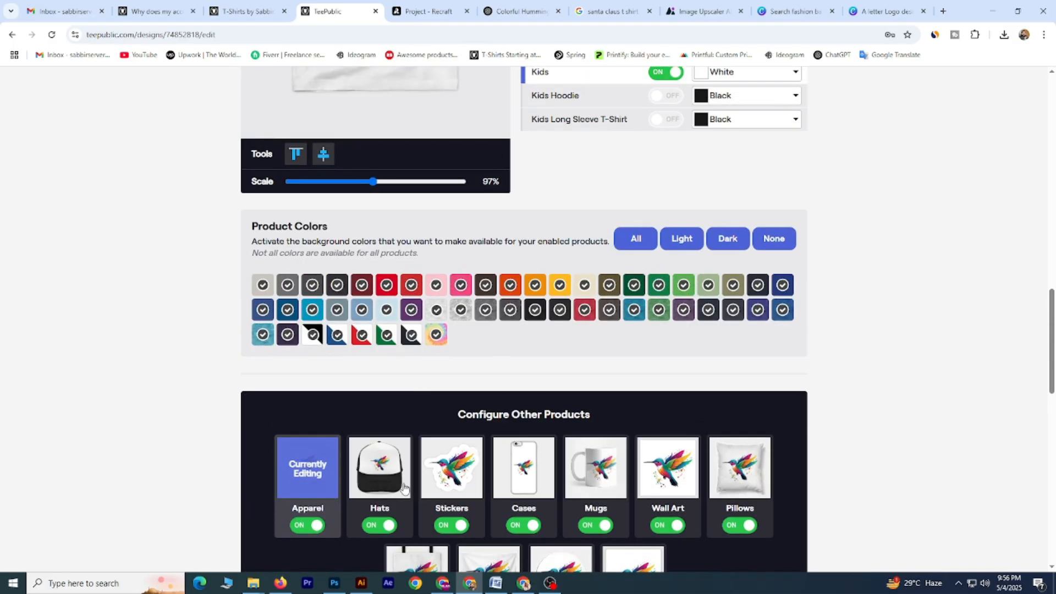
pyautogui.click(379, 526)
pyautogui.scroll(-2, 403, 522)
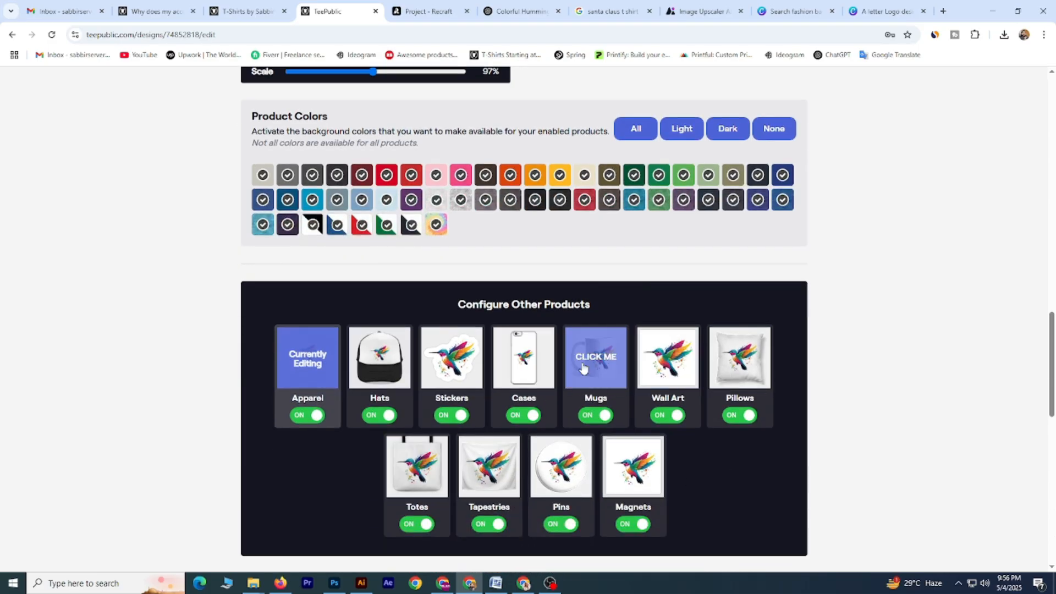
pyautogui.click(368, 363)
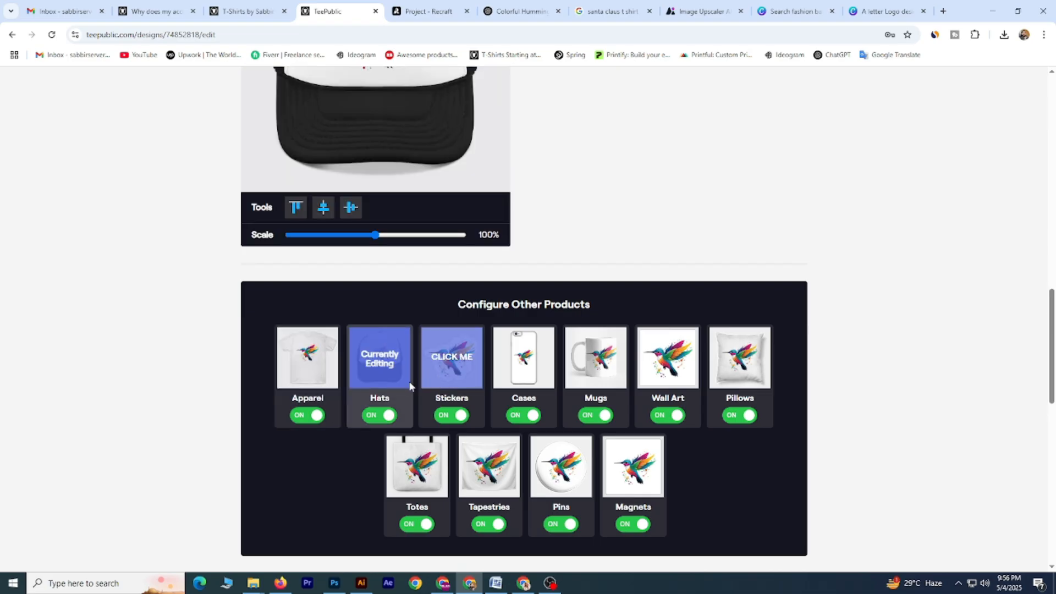
pyautogui.click(459, 389)
pyautogui.click(396, 385)
pyautogui.click(478, 372)
pyautogui.click(523, 371)
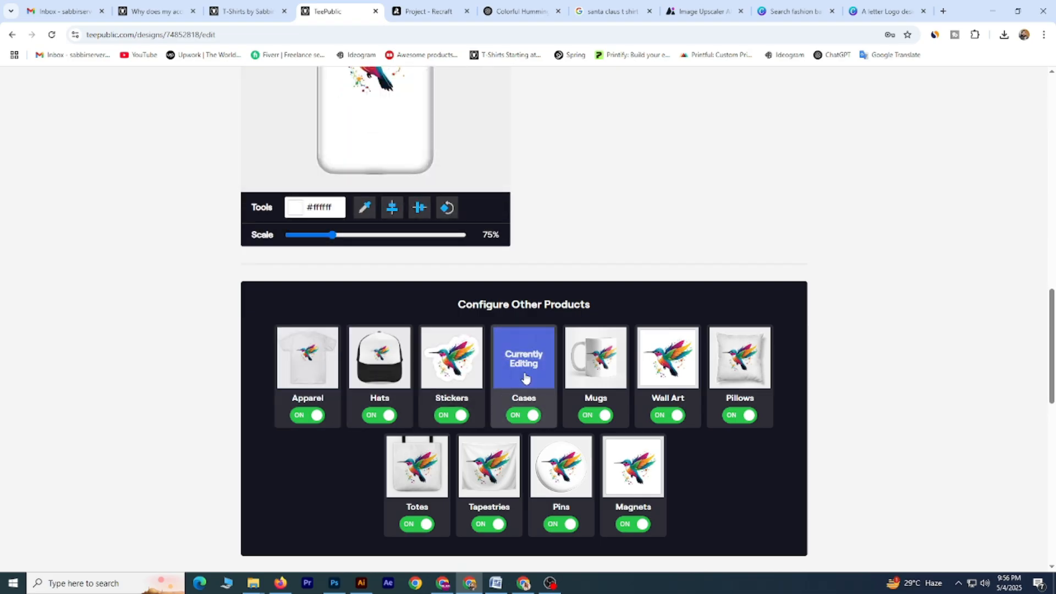
# - Check the mug and travel mug previews, reopen the Hats configuration and look over the publishing options
pyautogui.click(601, 373)
pyautogui.scroll(3, 598, 373)
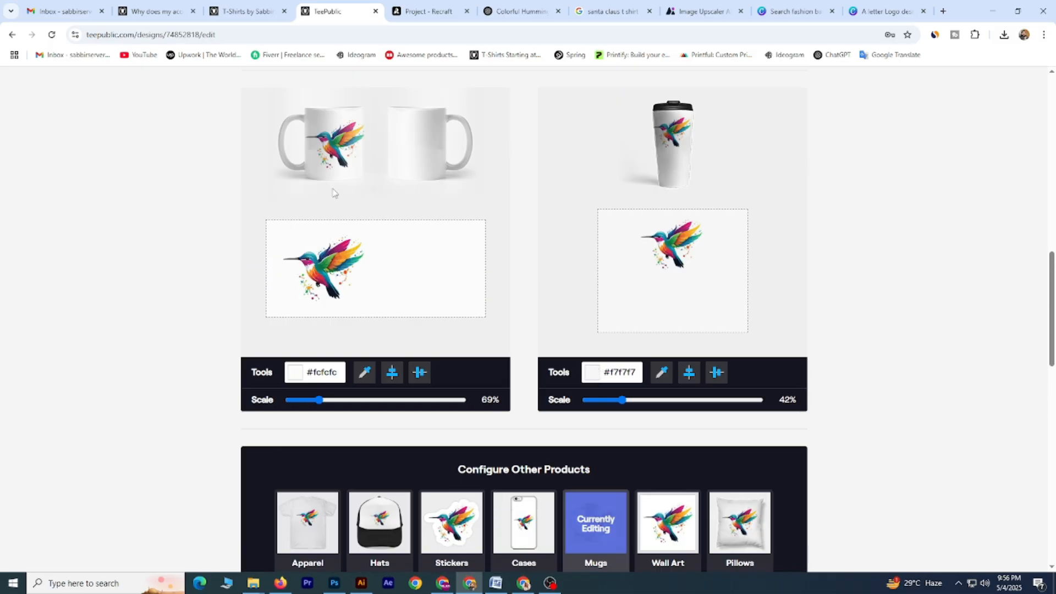
pyautogui.scroll(-2, 522, 329)
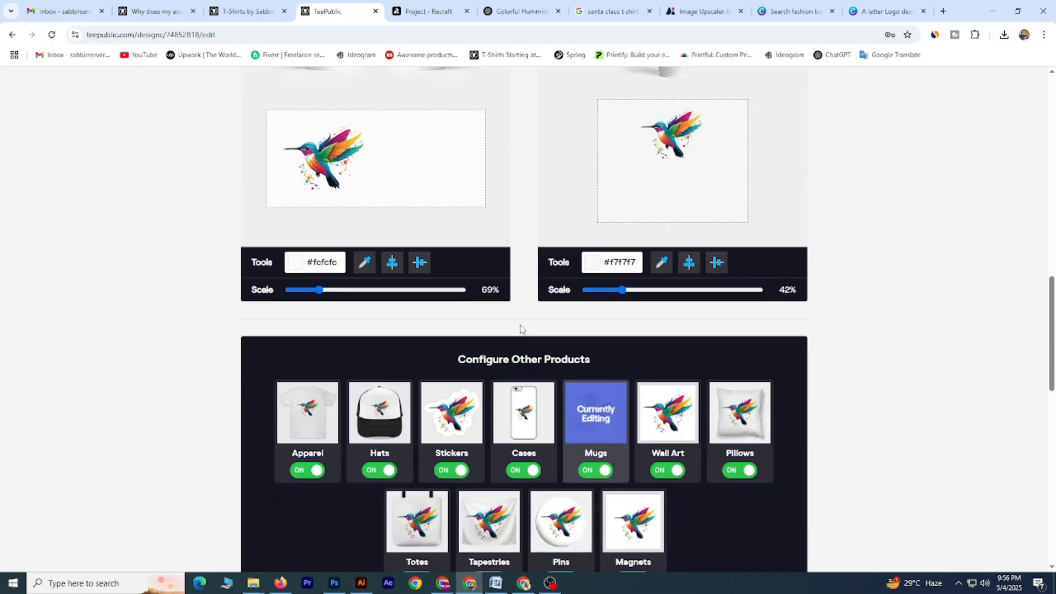
pyautogui.click(335, 418)
pyautogui.click(399, 430)
pyautogui.scroll(-5, 562, 222)
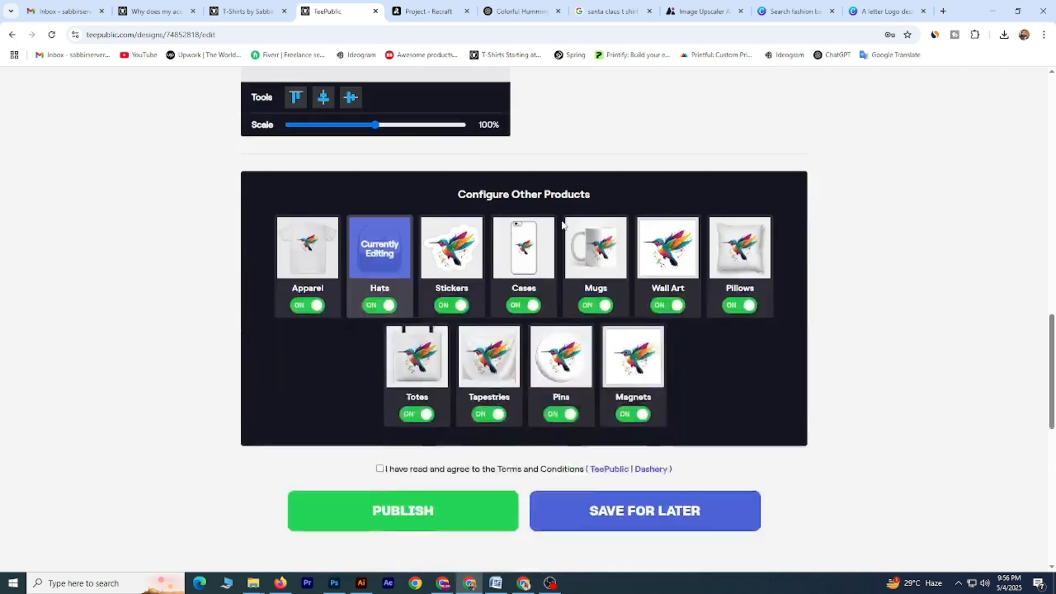
# - Browse the shop's published designs, open the happy new year t-shirt design and look over its product page and related products
pyautogui.scroll(-3, 562, 223)
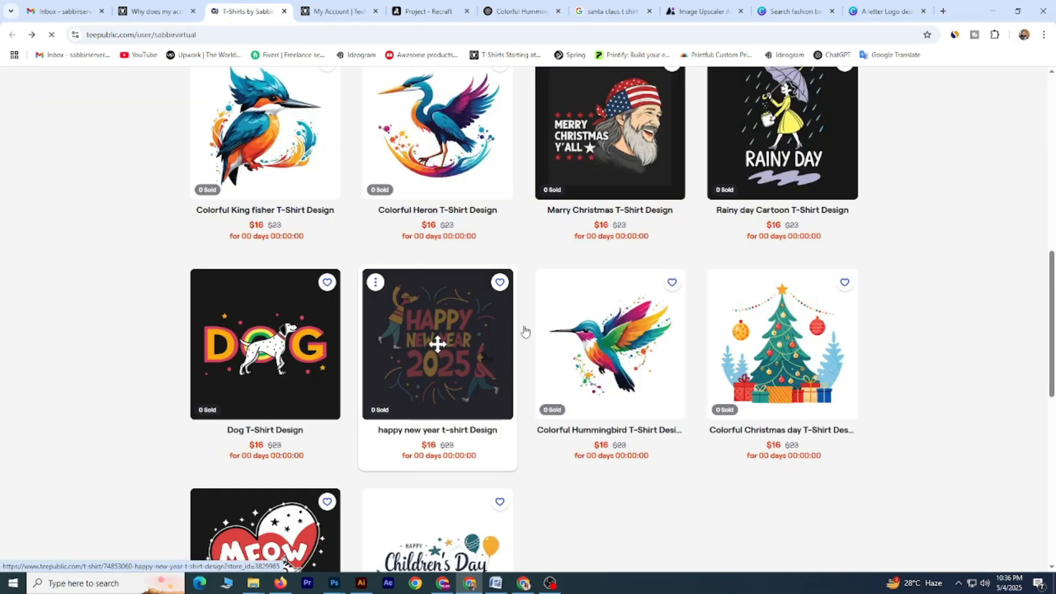
pyautogui.scroll(-1, 606, 297)
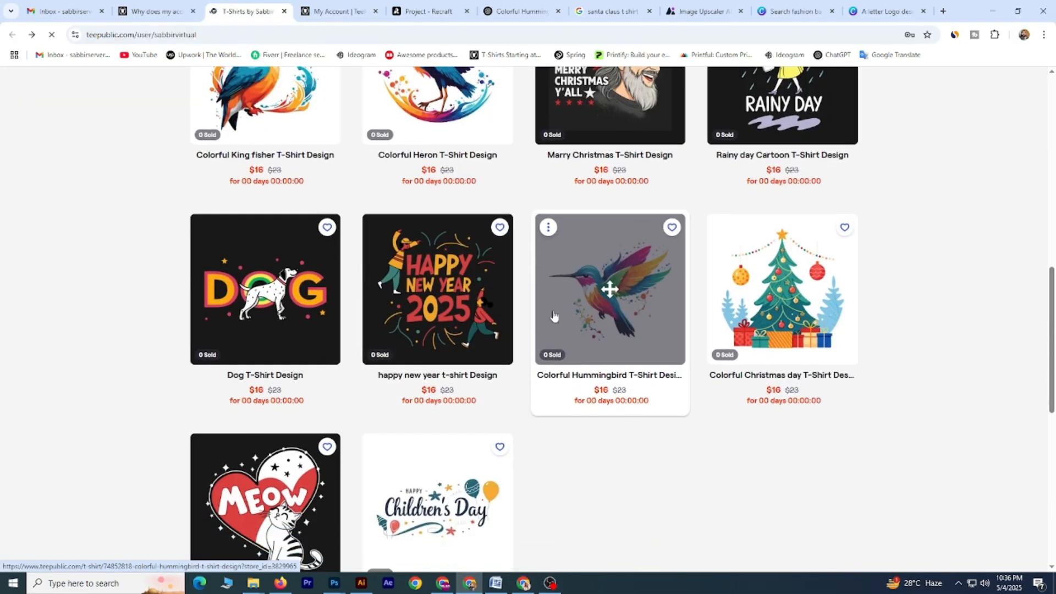
pyautogui.scroll(2, 467, 344)
pyautogui.click(473, 362)
pyautogui.scroll(-14, 428, 356)
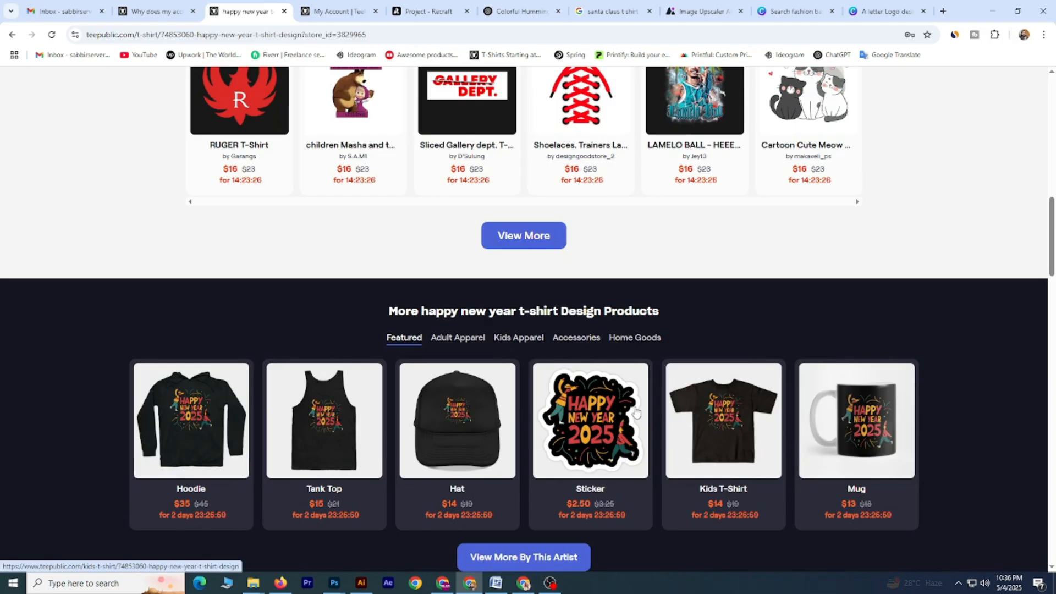
pyautogui.scroll(14, 397, 417)
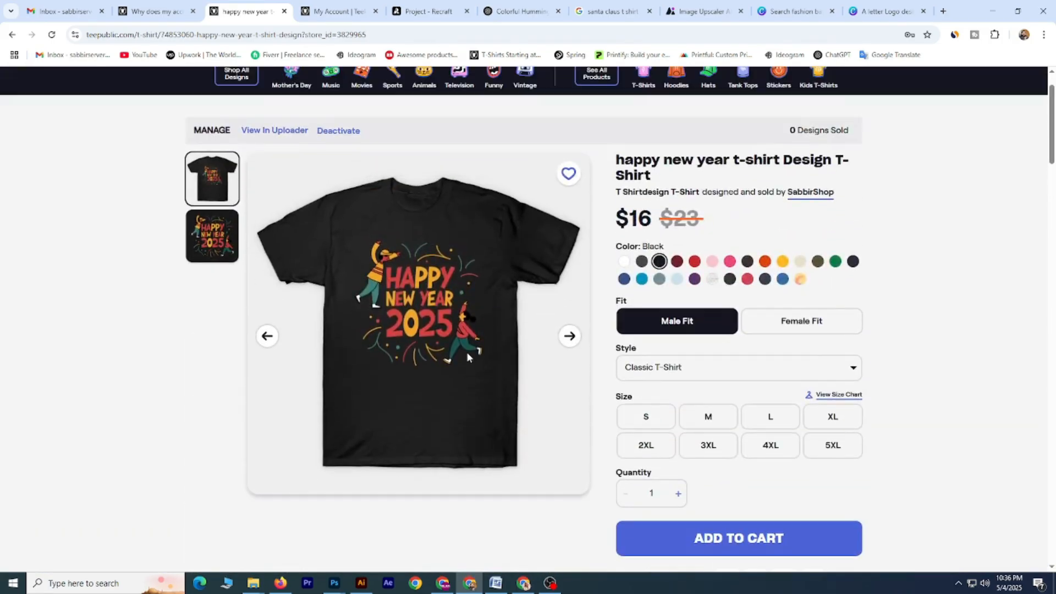
# - Return to the shop's designs, open the Dog T-Shirt Design and look over its product page and related products
pyautogui.click(12, 34)
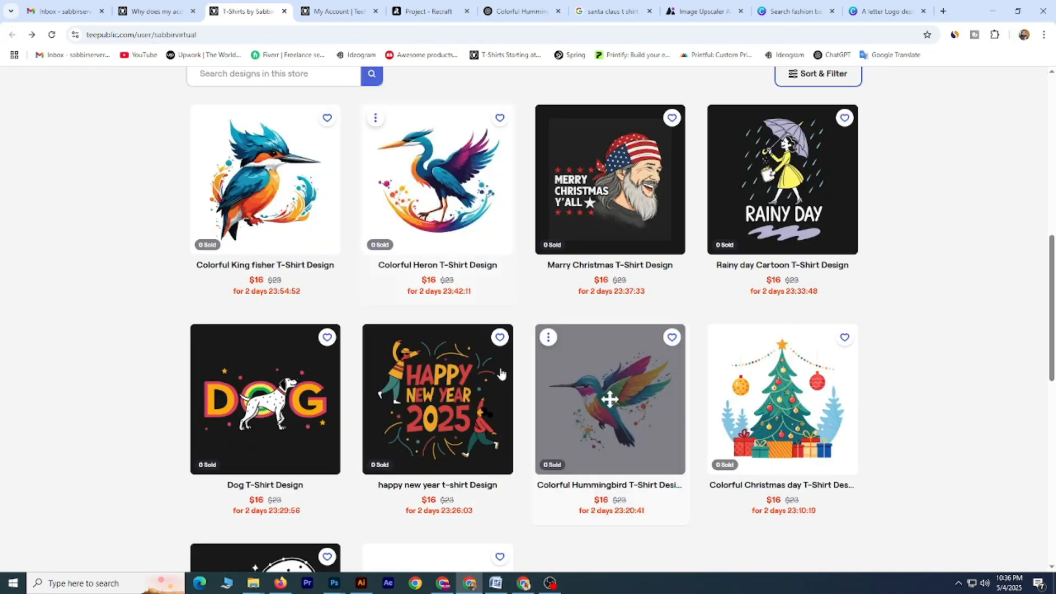
pyautogui.click(288, 385)
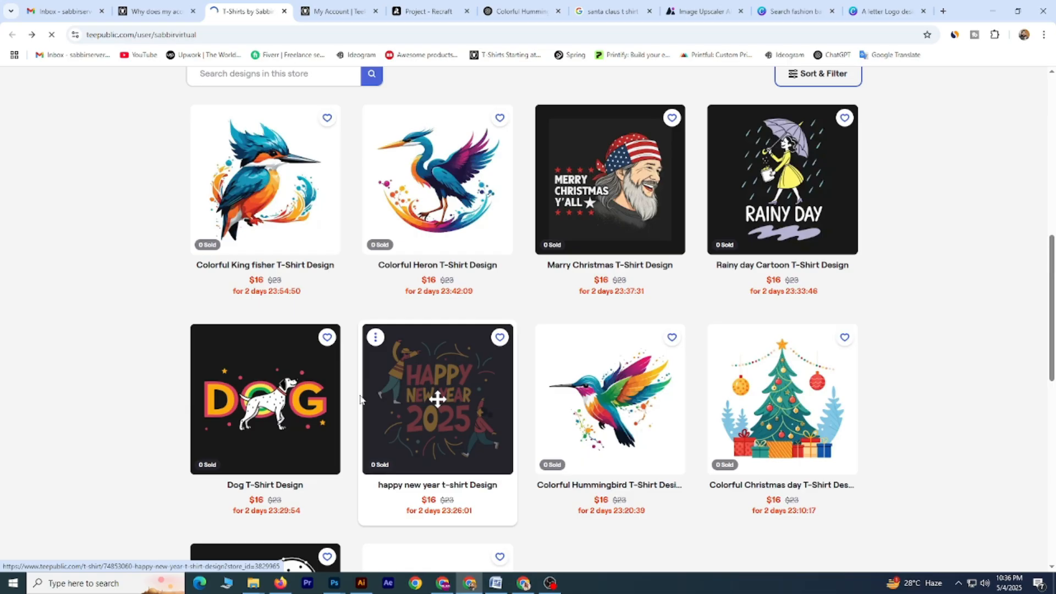
pyautogui.scroll(-10, 440, 378)
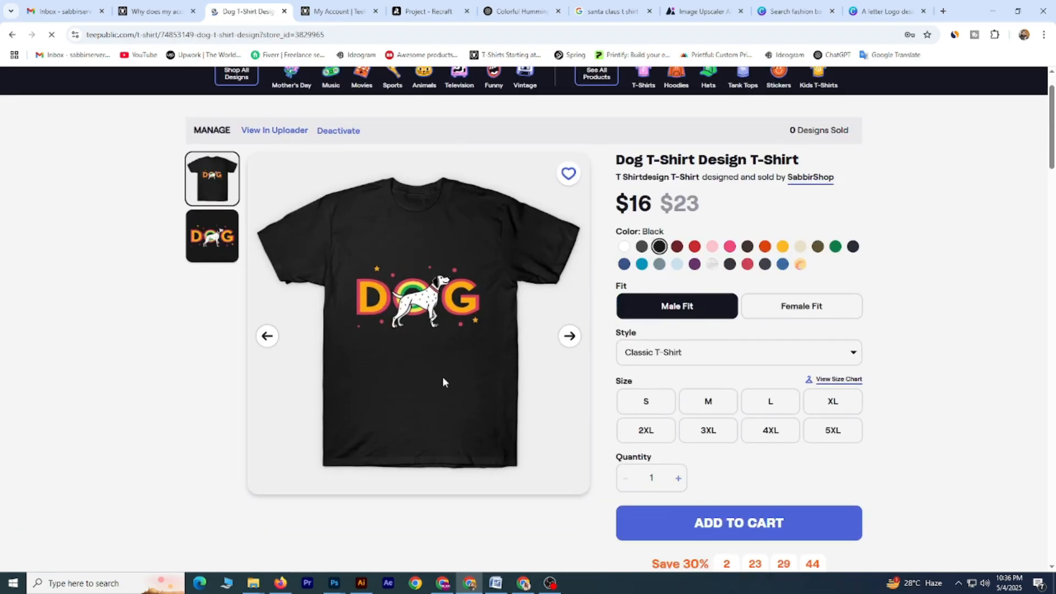
pyautogui.scroll(-3, 439, 382)
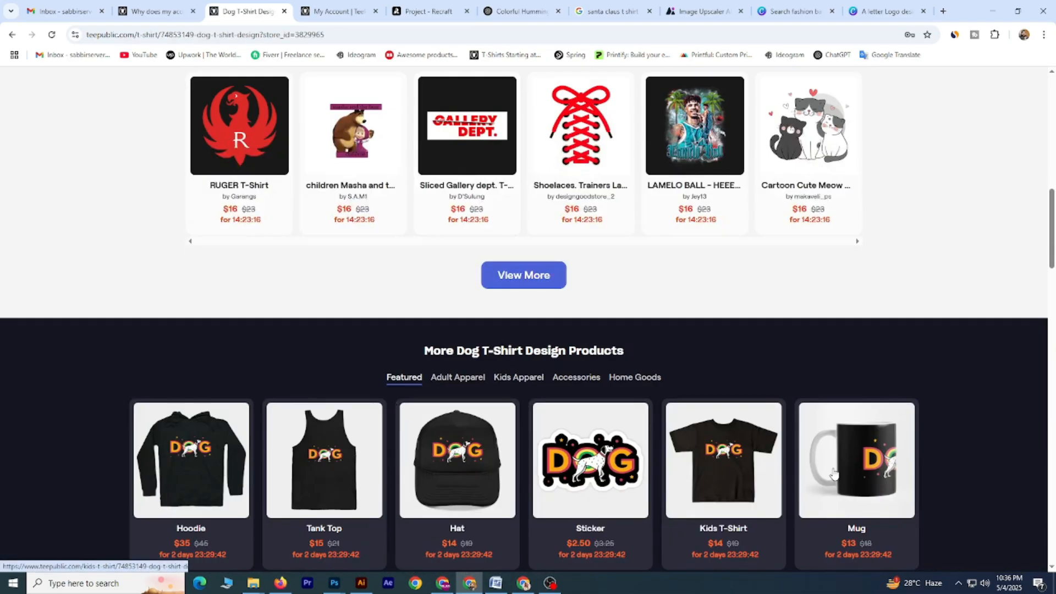
pyautogui.scroll(-2, 368, 489)
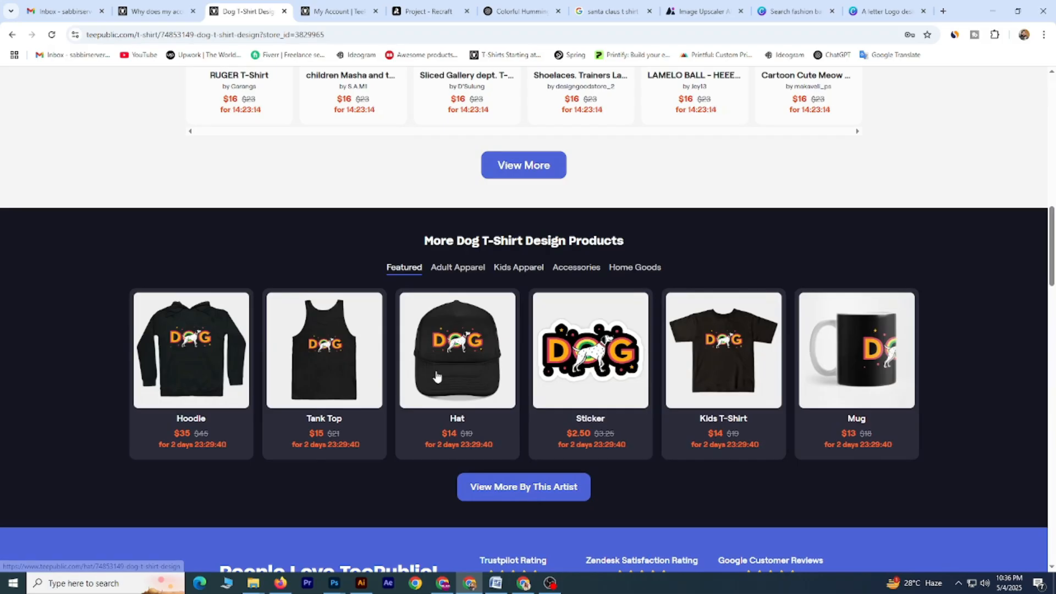
pyautogui.scroll(1, 429, 385)
pyautogui.scroll(14, 430, 388)
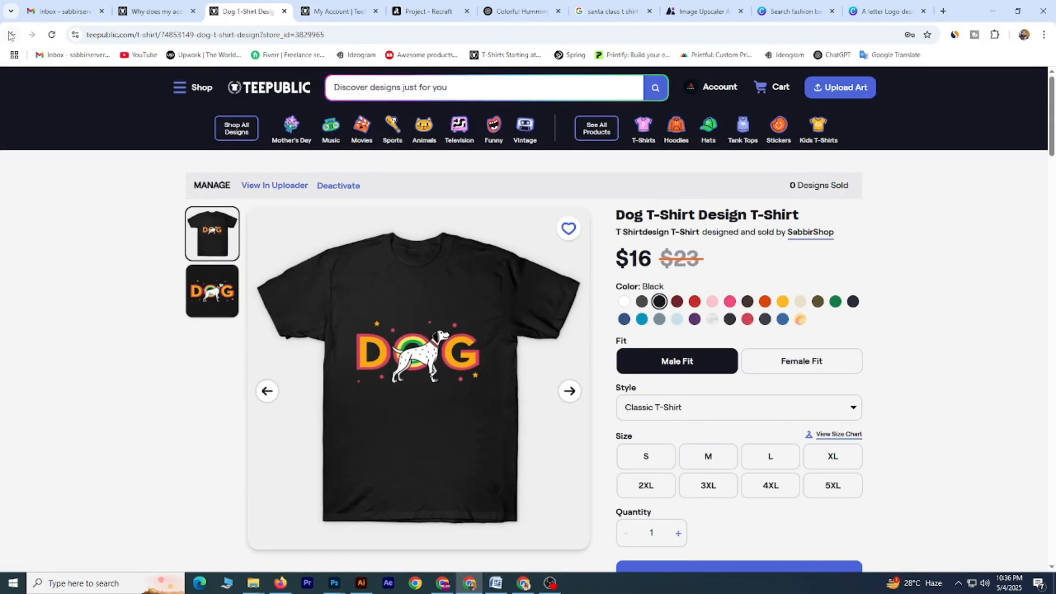
# - Go back to the shop's designs and reopen the happy new year t-shirt design to check its product page and similar designs
pyautogui.click(10, 35)
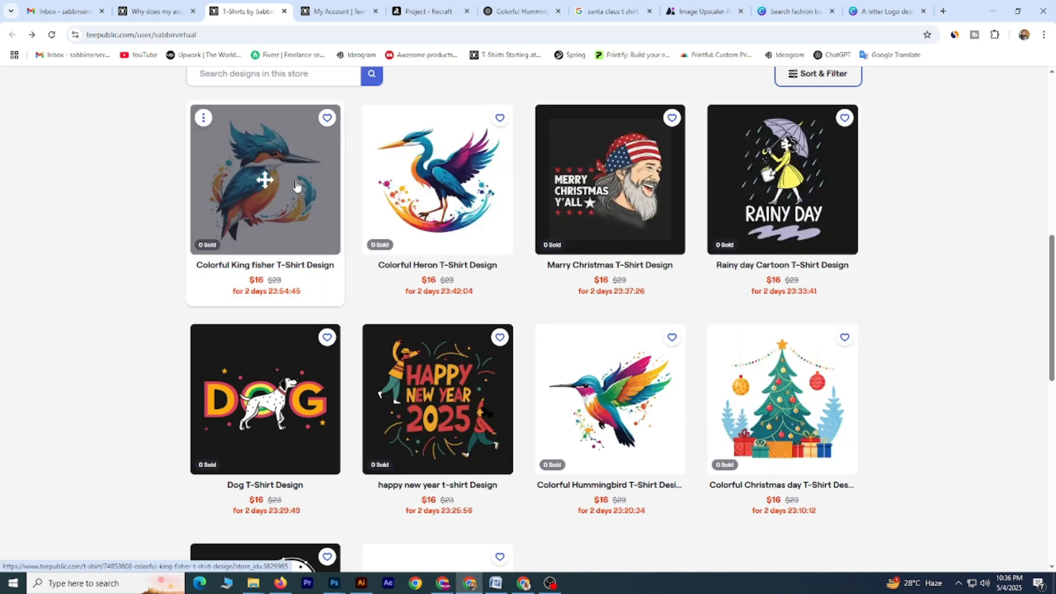
pyautogui.click(473, 362)
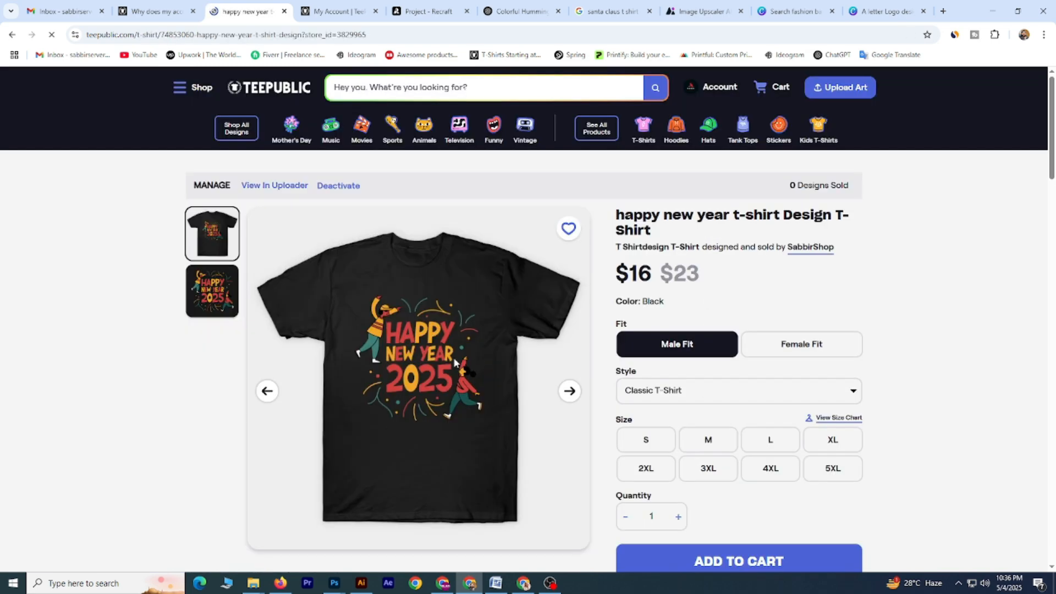
pyautogui.scroll(-14, 429, 356)
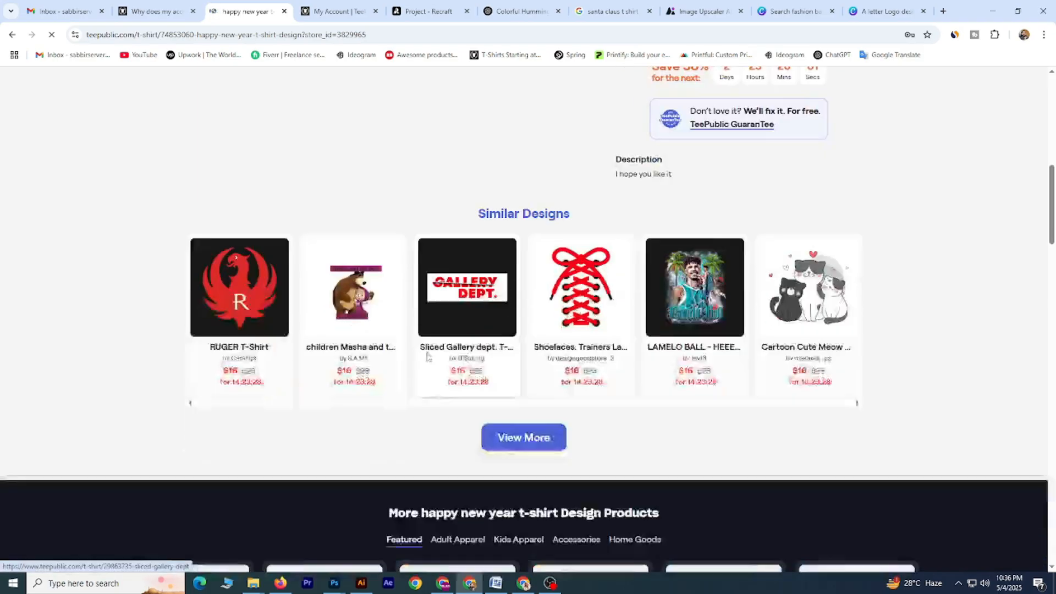
pyautogui.scroll(12, 398, 416)
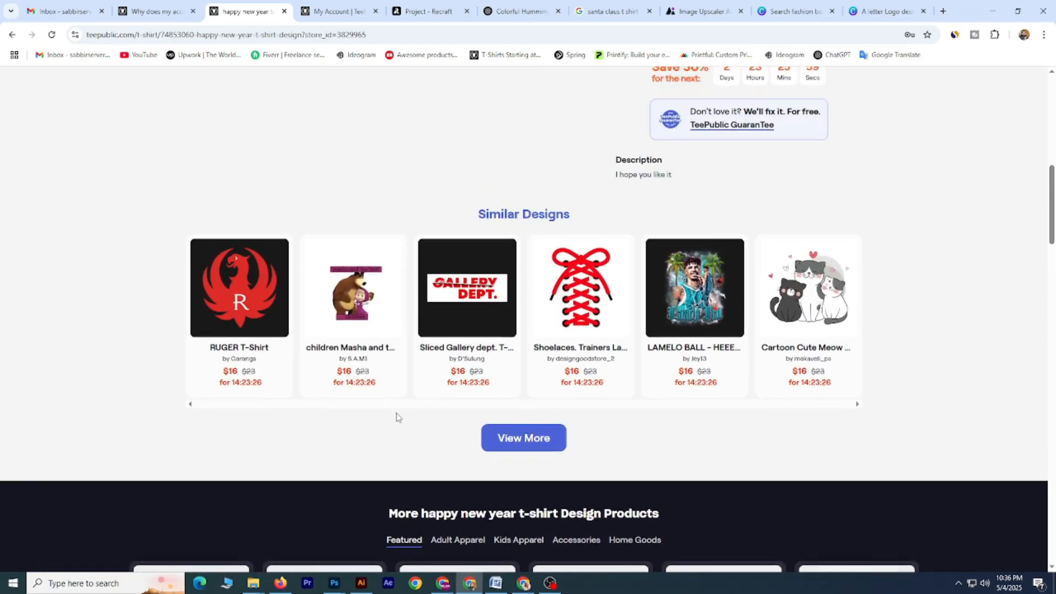
# - Return to the shop, browse its published designs and open the Colorful Hummingbird T-Shirt Design's product page
pyautogui.click(13, 34)
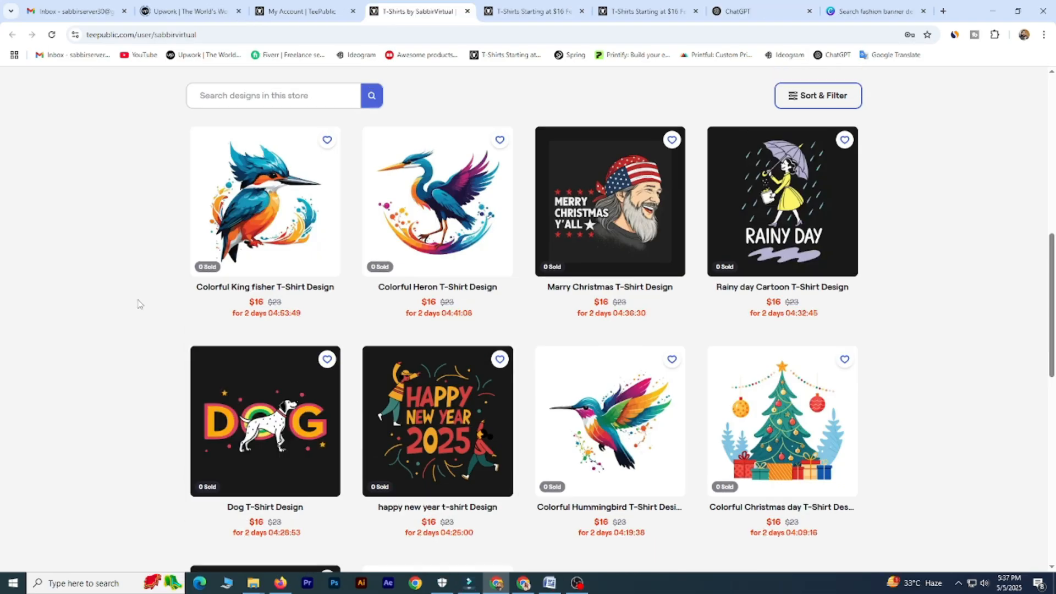
pyautogui.scroll(-4, 129, 319)
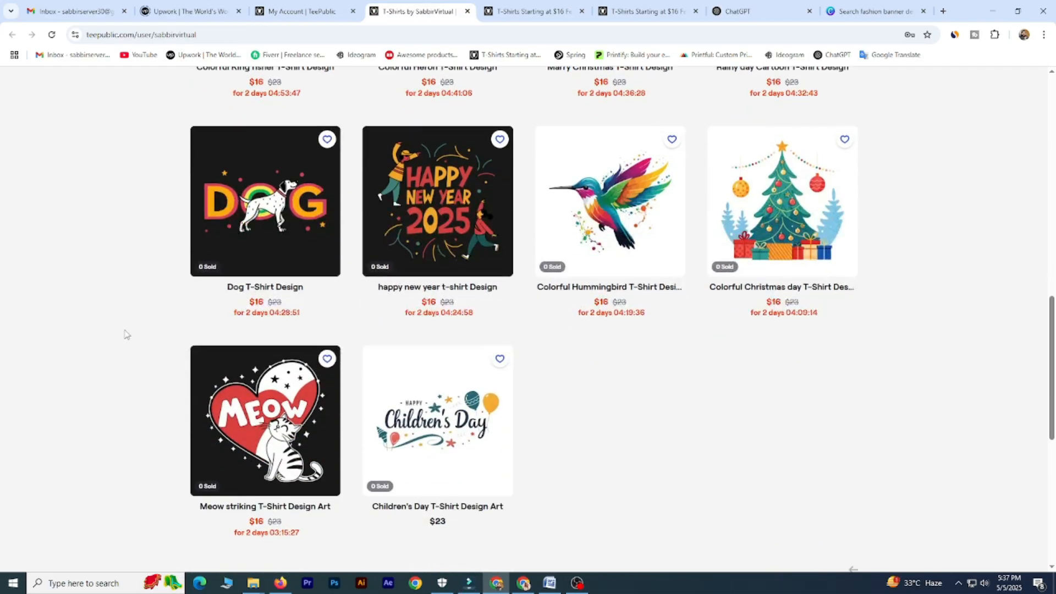
pyautogui.scroll(1, 125, 334)
pyautogui.scroll(3, 125, 334)
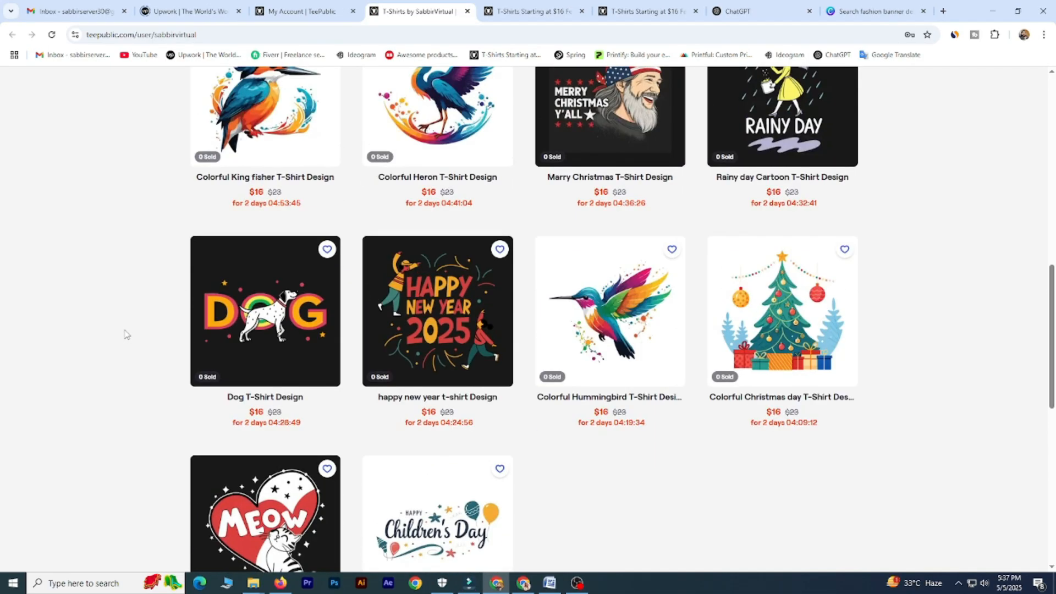
pyautogui.scroll(-1, 125, 334)
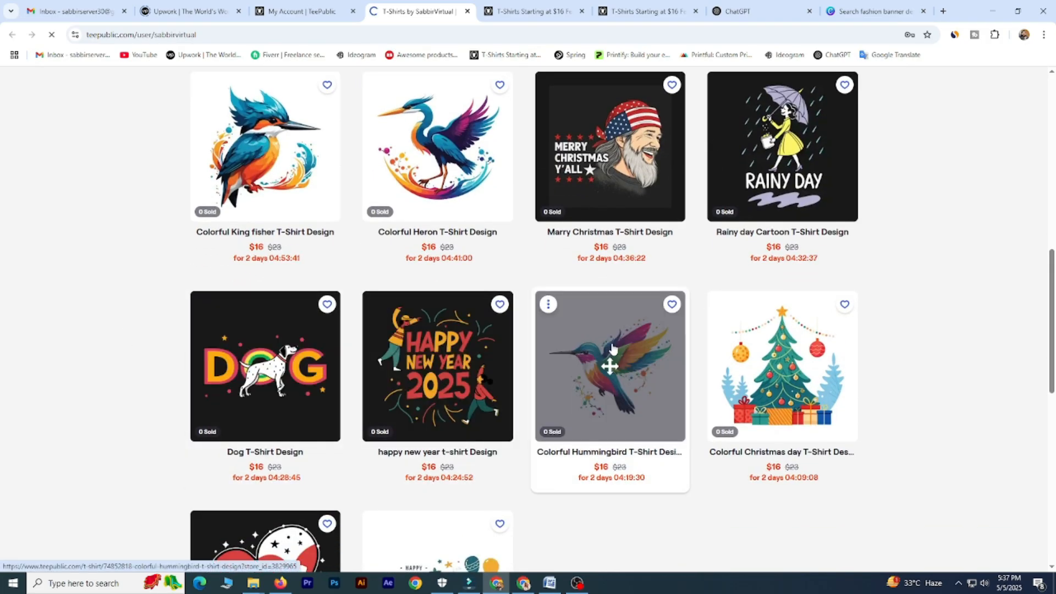
pyautogui.scroll(-1, 484, 301)
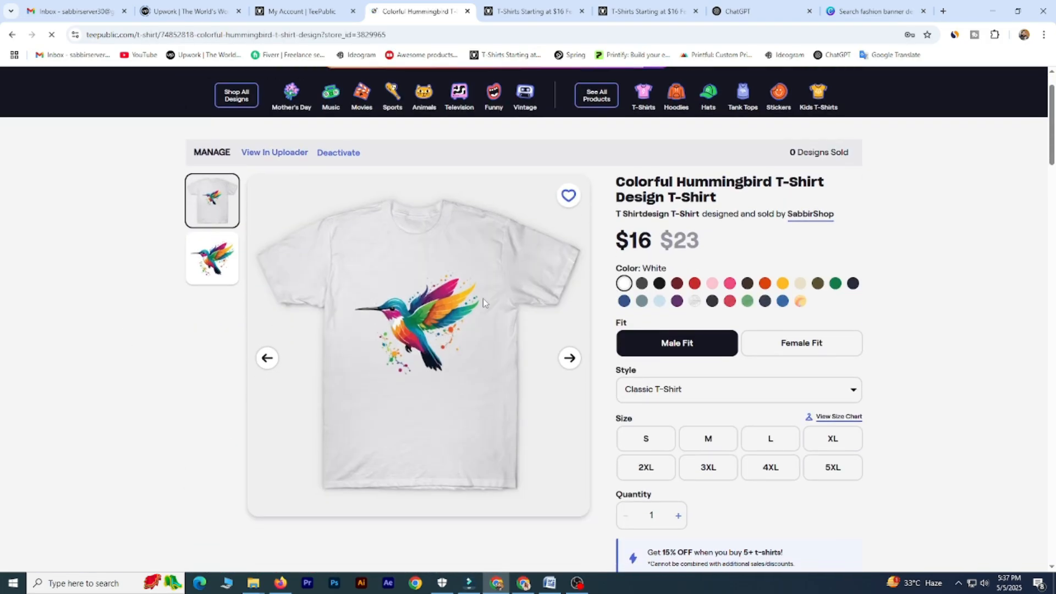